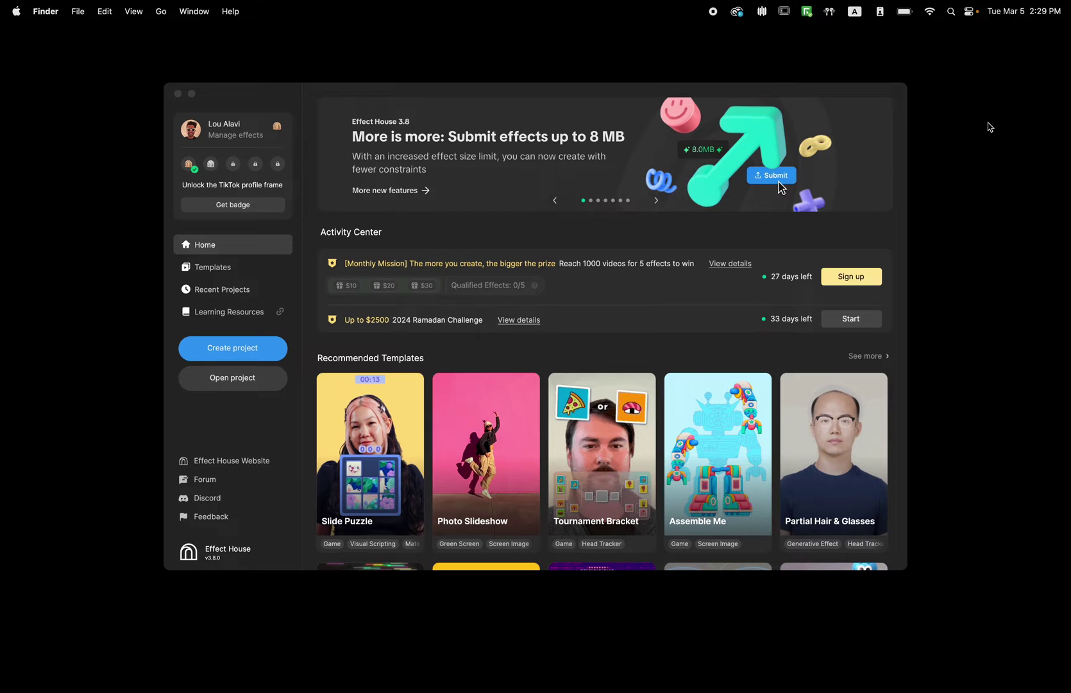
# Create a project from the Photo Slideshow template and disable the UI [DISABLE TO TEST] object under Final Render Pass's 2D Camera.
pyautogui.click(487, 457)
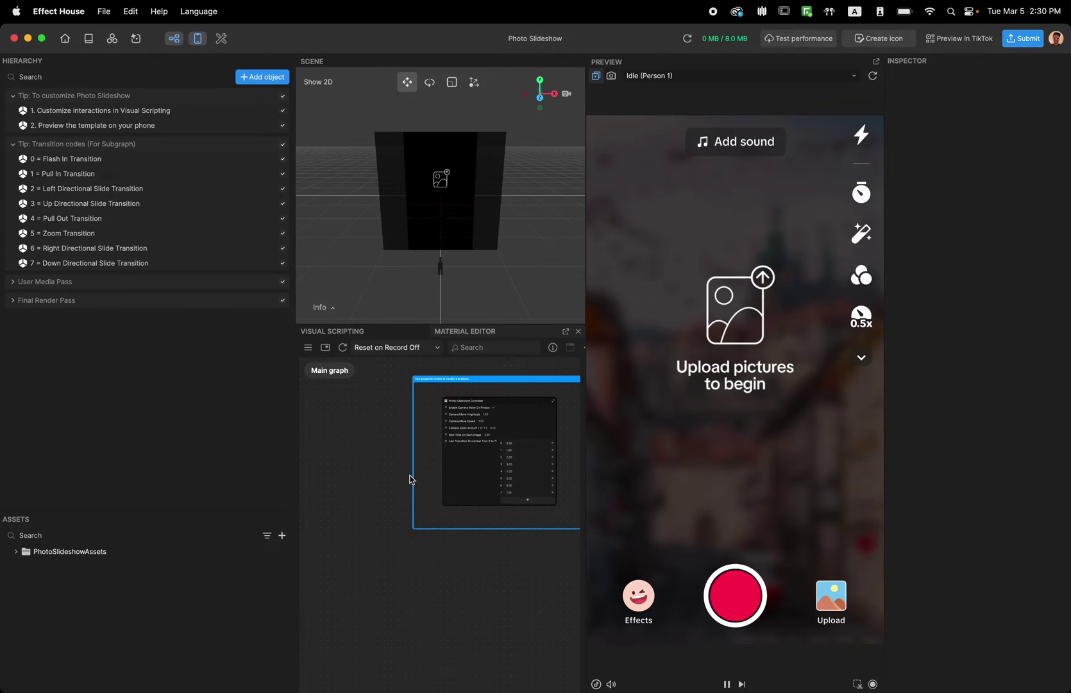
pyautogui.moveTo(410, 480); pyautogui.dragTo(358, 544)
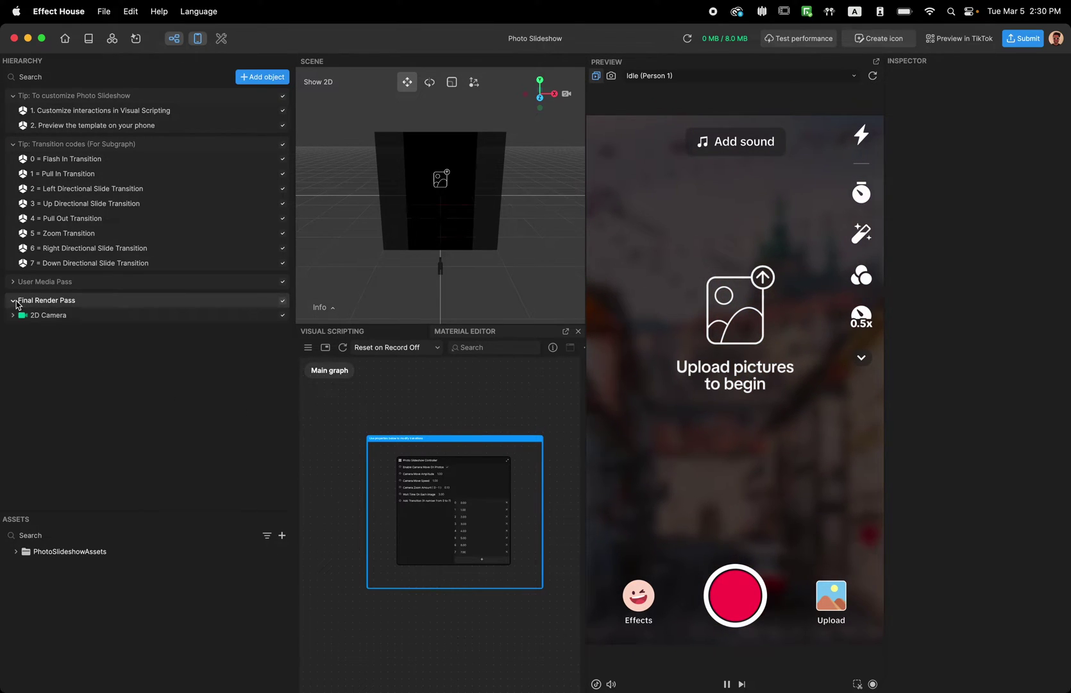
pyautogui.click(13, 315)
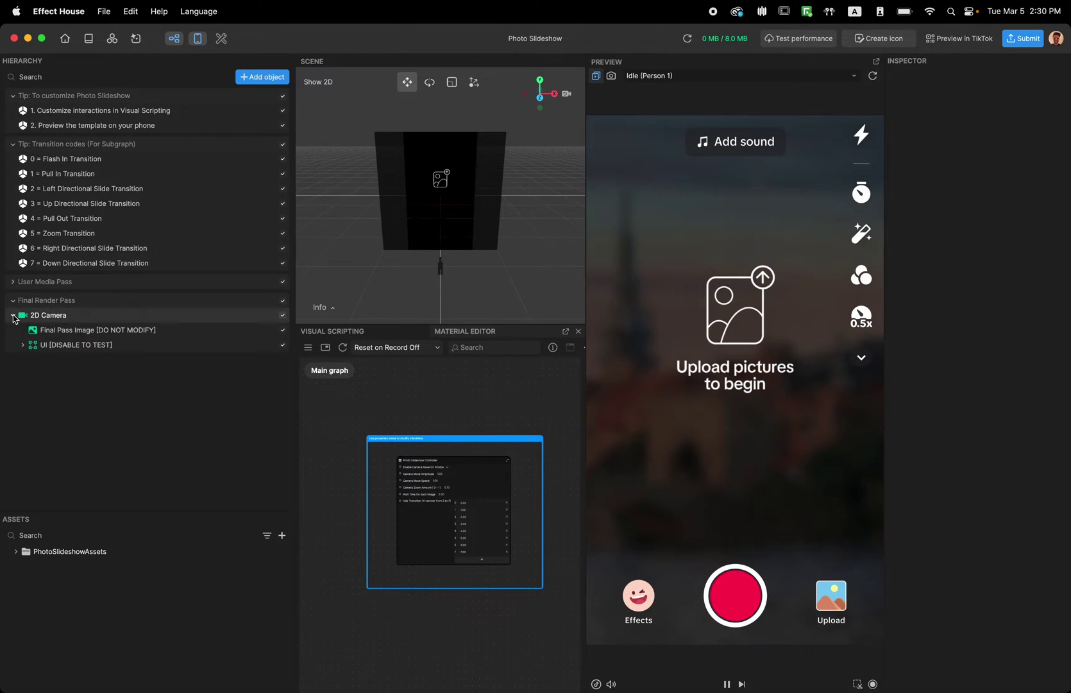
pyautogui.click(128, 347)
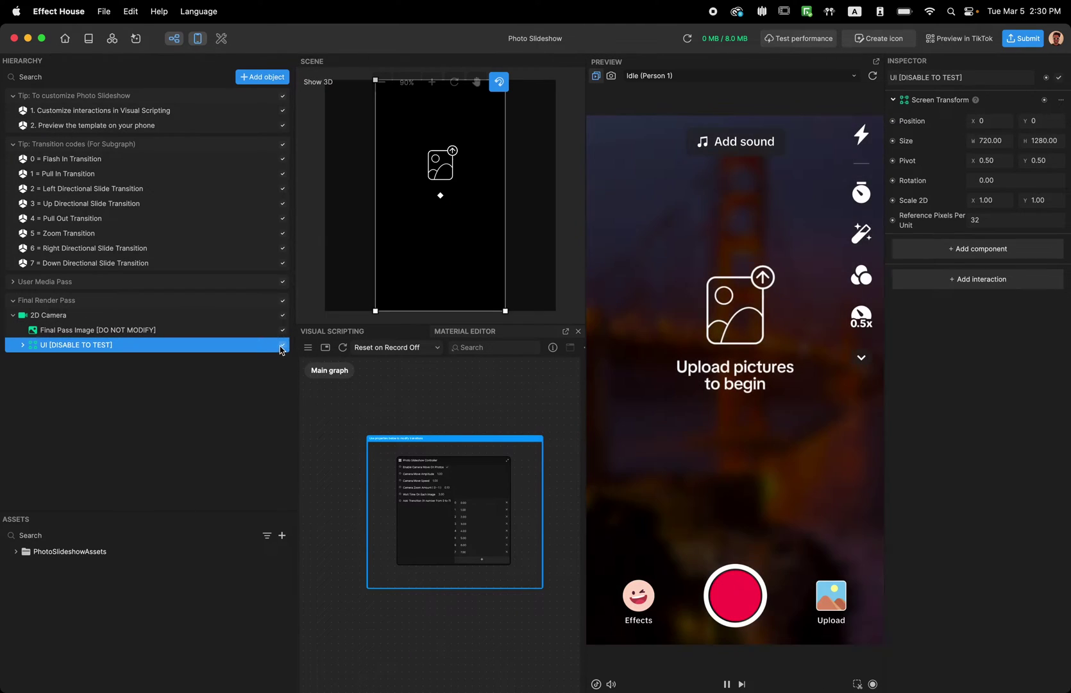
pyautogui.click(282, 344)
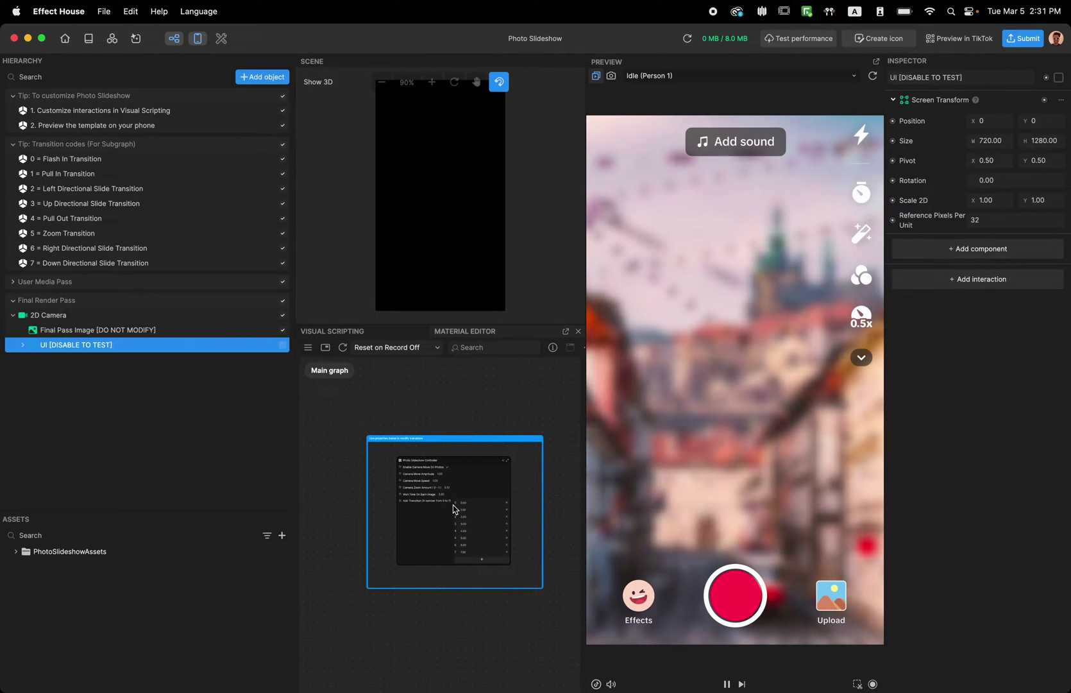
# Widen the visual scripting area by narrowing the hierarchy, and magnify the Photo Slideshow Controller node.
pyautogui.scroll(5, 453, 509)
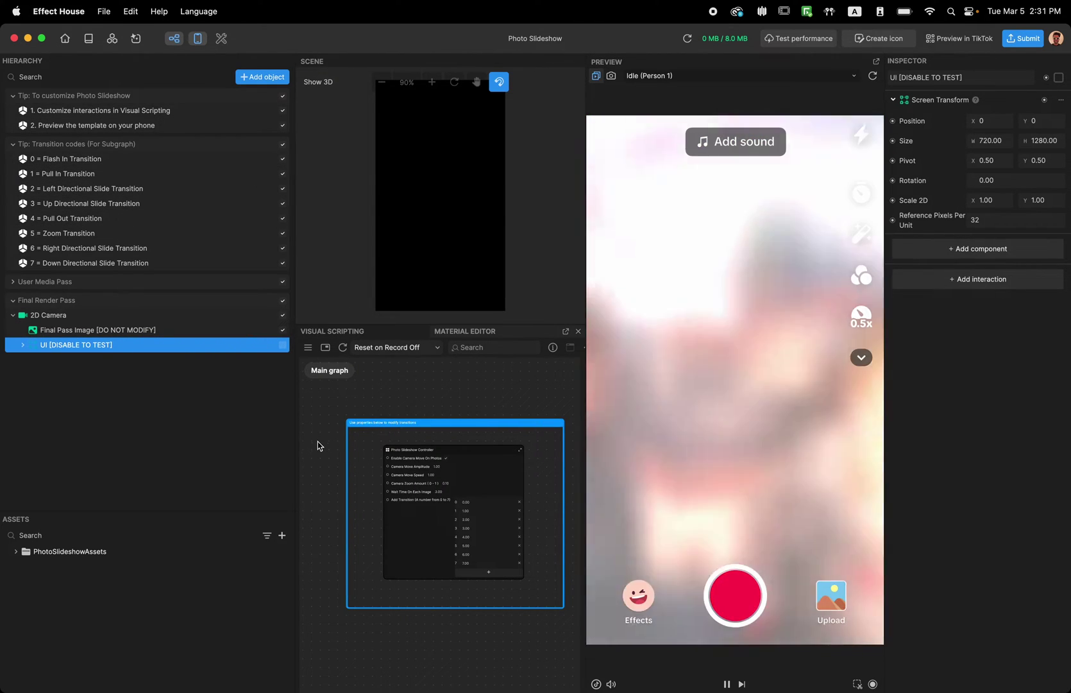
pyautogui.moveTo(295, 445); pyautogui.dragTo(197, 442)
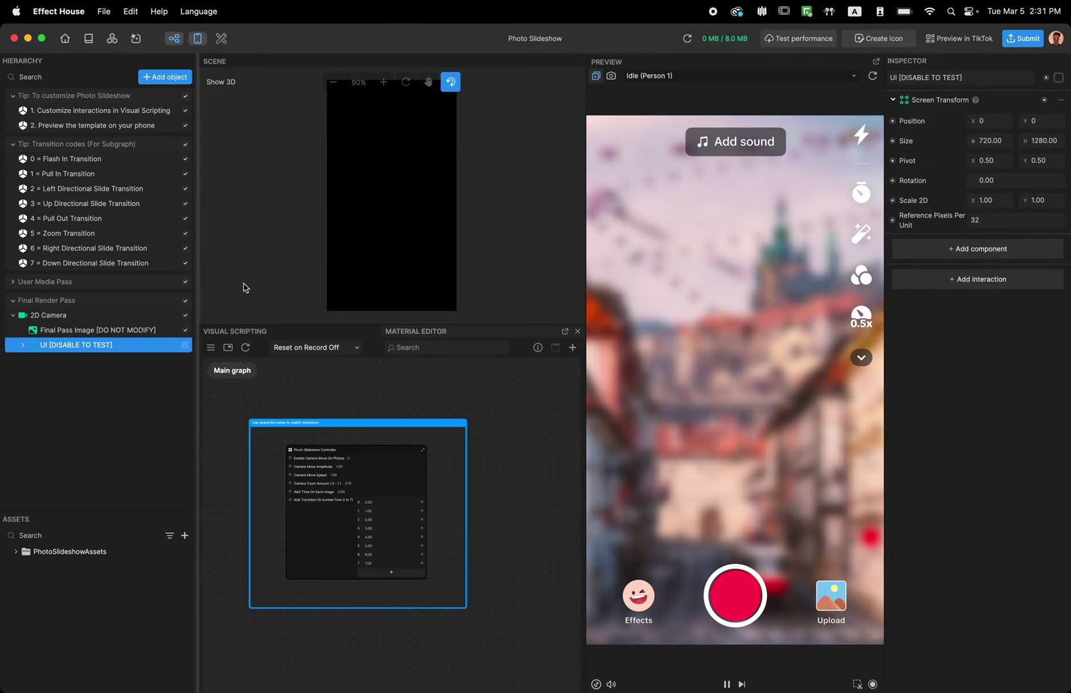
pyautogui.click(175, 40)
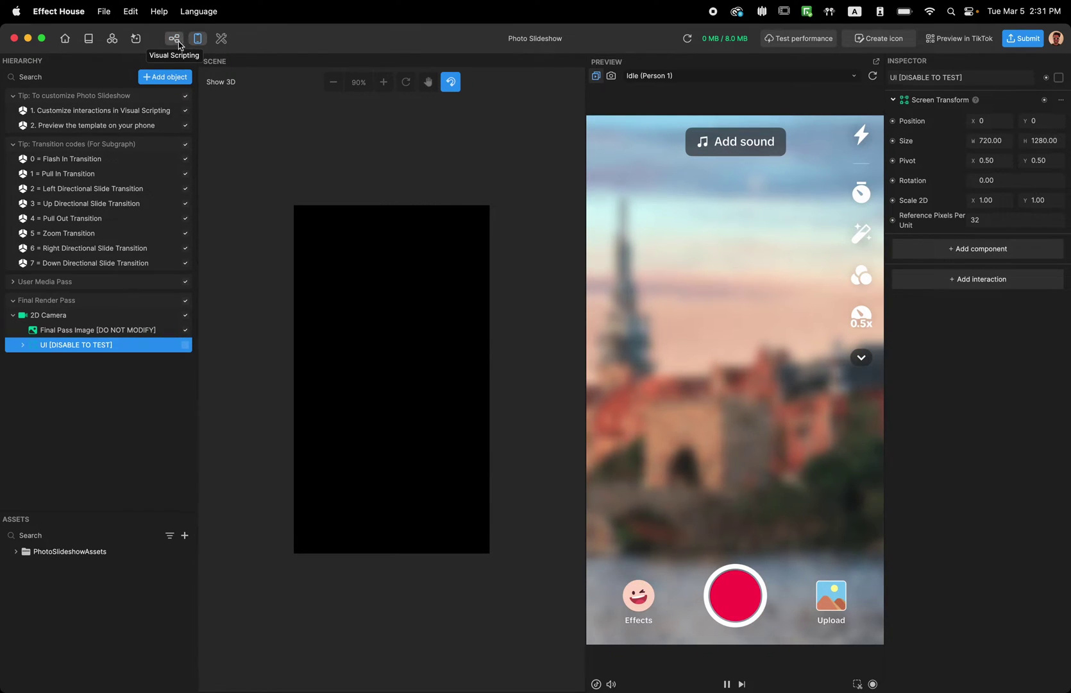
pyautogui.click(174, 40)
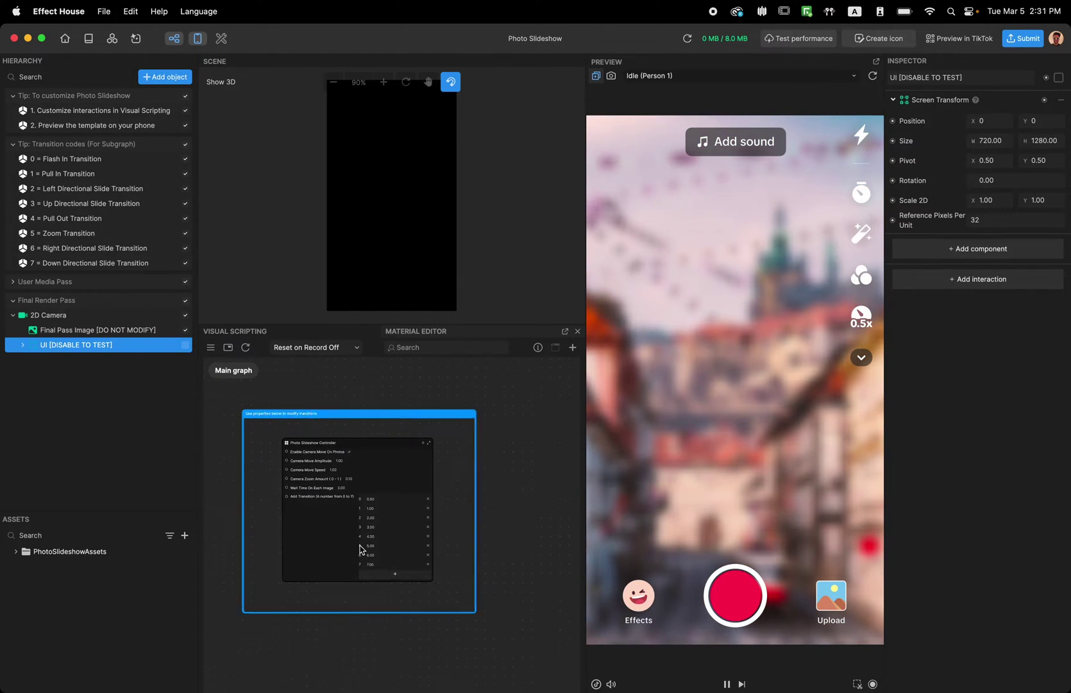
pyautogui.scroll(5, 360, 548)
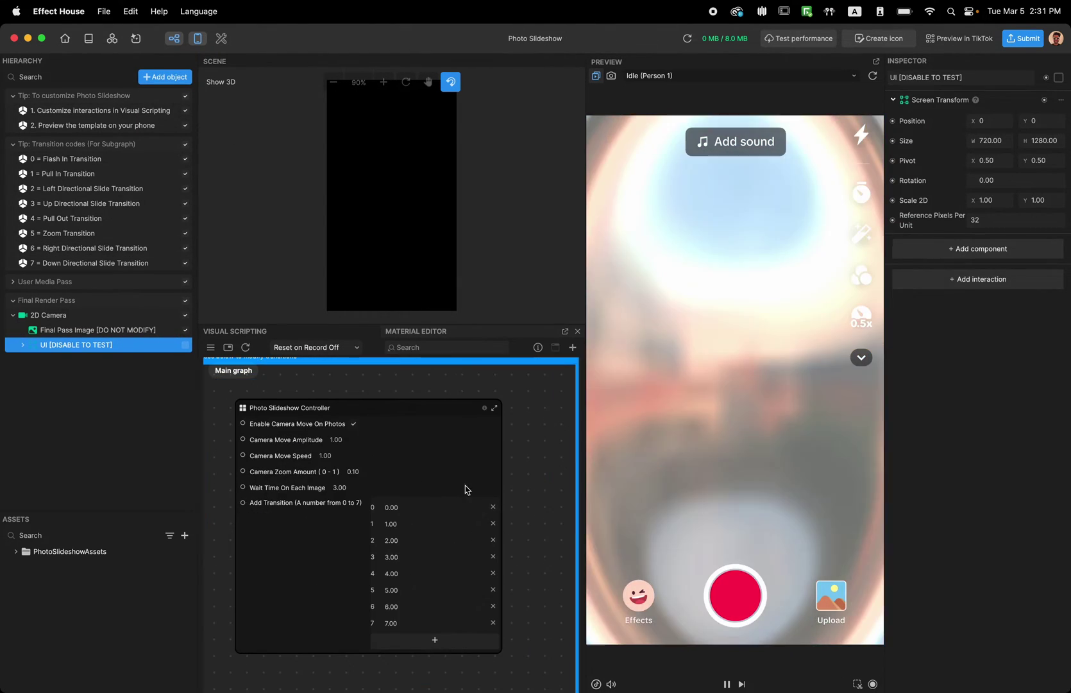
pyautogui.scroll(3, 539, 485)
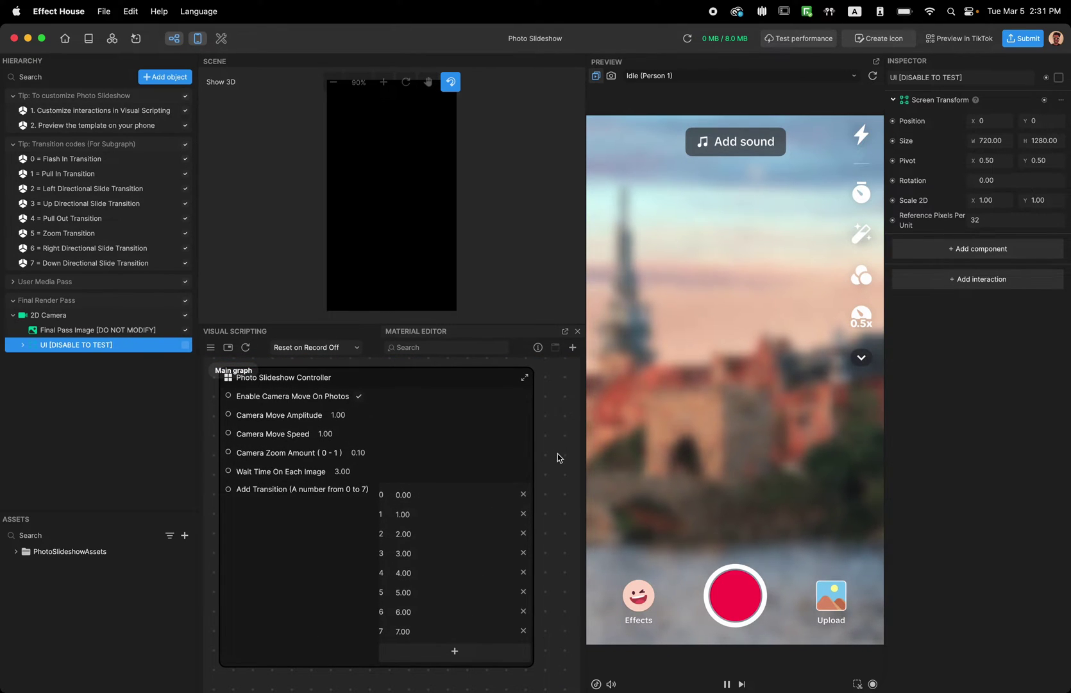
pyautogui.scroll(2, 558, 457)
# Restart the effect preview and test Enable Camera Move On Photos by turning it off and back on.
pyautogui.click(872, 76)
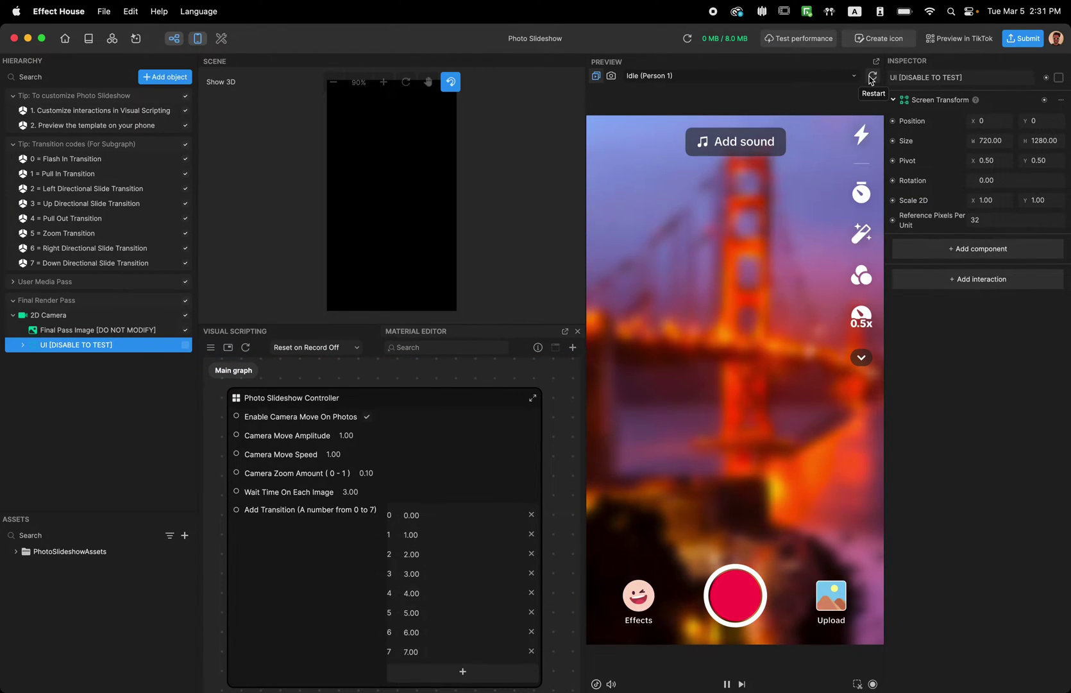
pyautogui.click(872, 76)
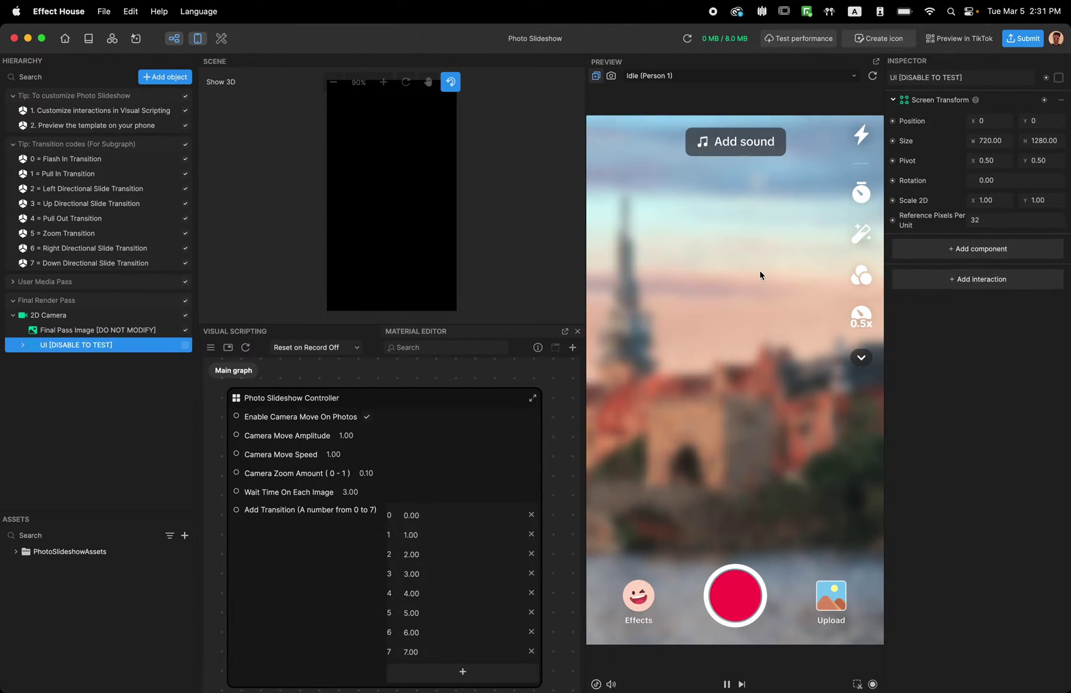
pyautogui.click(366, 416)
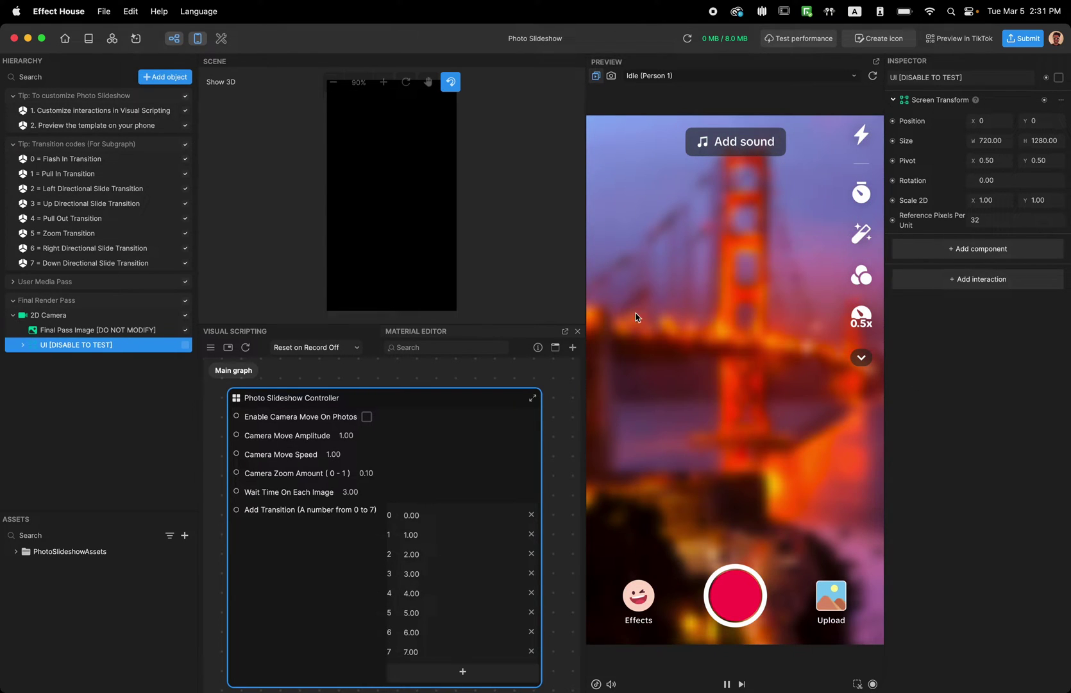
pyautogui.click(368, 417)
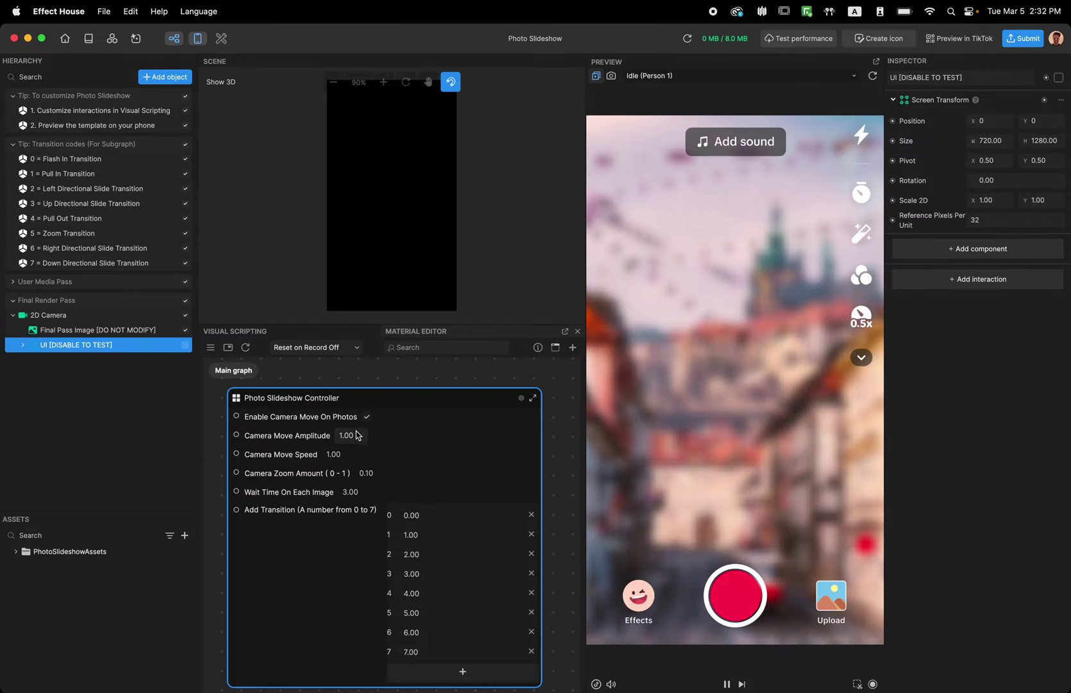
# Try Camera Move Amplitude values of 2 and 5 on the Photo Slideshow Controller.
pyautogui.click(357, 438)
pyautogui.write('2')
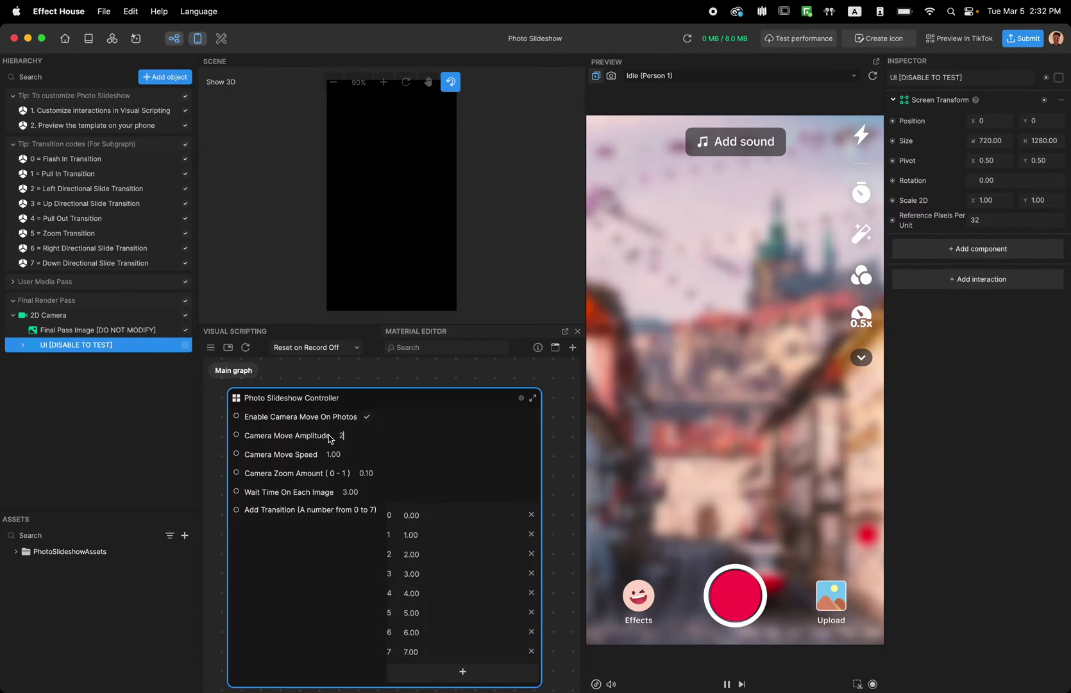
pyautogui.press('Return')
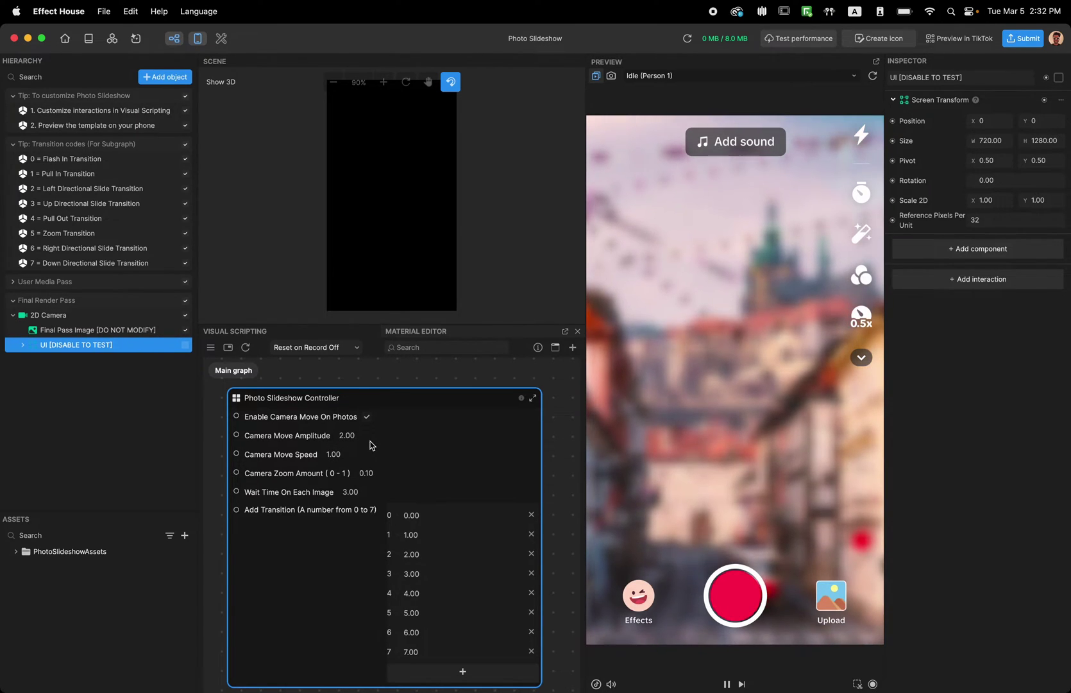
pyautogui.click(358, 438)
pyautogui.write('5')
pyautogui.press('Return')
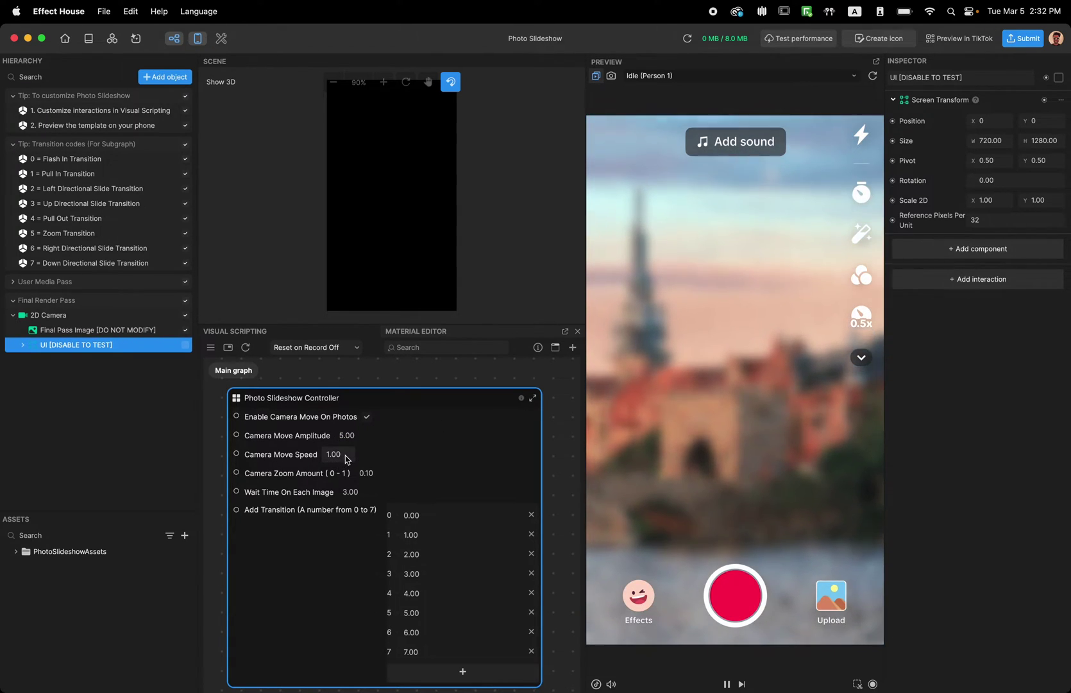
# Try a Camera Move Speed of 5, and reset both Camera Move Amplitude and Camera Move Speed to 1.
pyautogui.click(333, 455)
pyautogui.write('5')
pyautogui.press('Return')
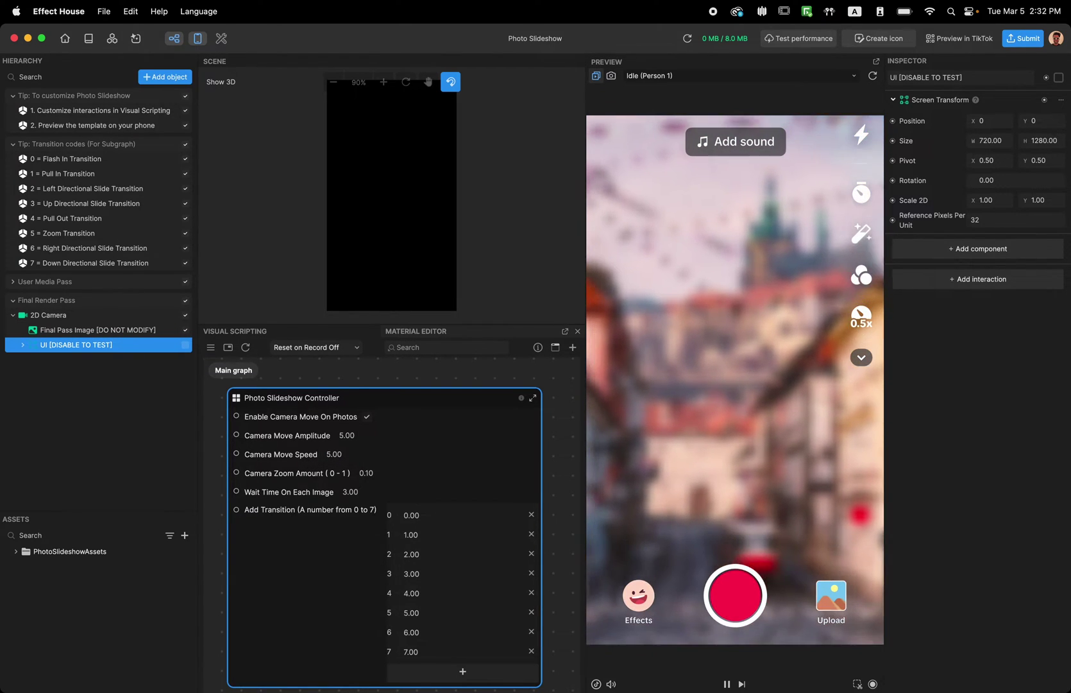
pyautogui.click(352, 435)
pyautogui.write('1')
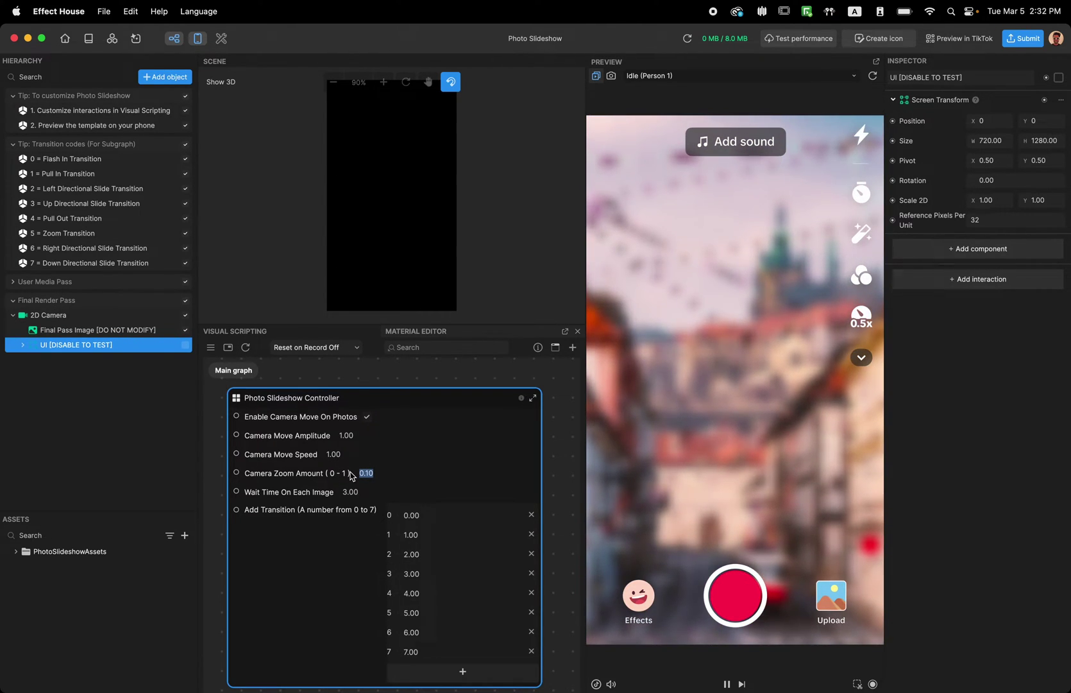
# Try a Camera Zoom Amount of 0.5 and restore it to 0.1.
pyautogui.write('0.5')
pyautogui.press('Return')
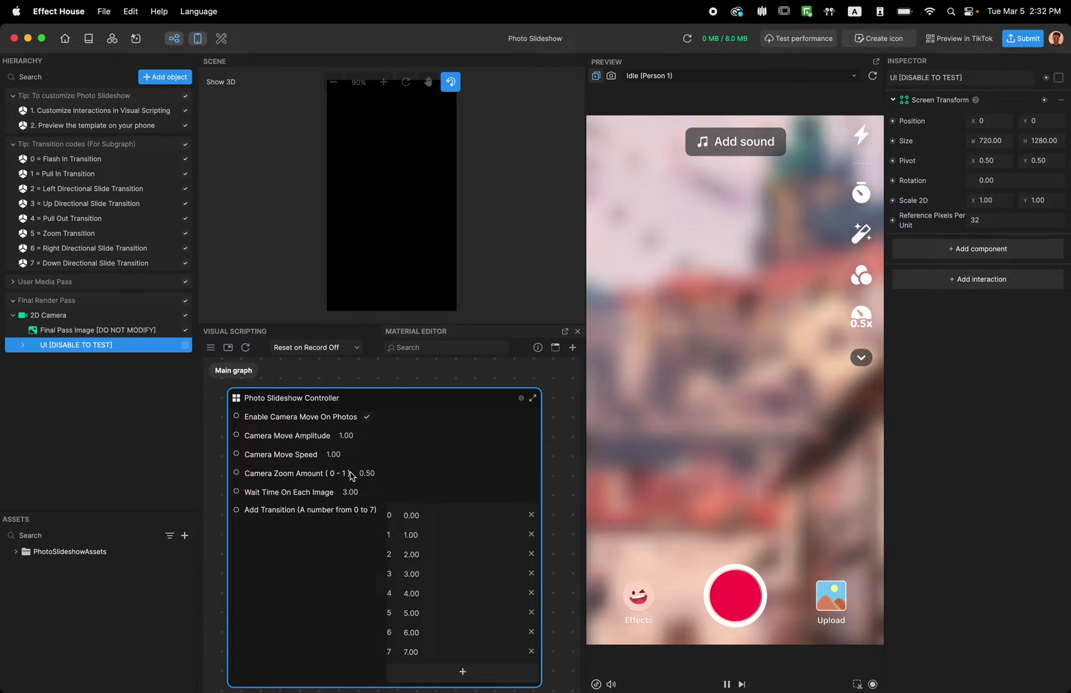
pyautogui.doubleClick(366, 473)
pyautogui.write('0.1')
pyautogui.press('Return')
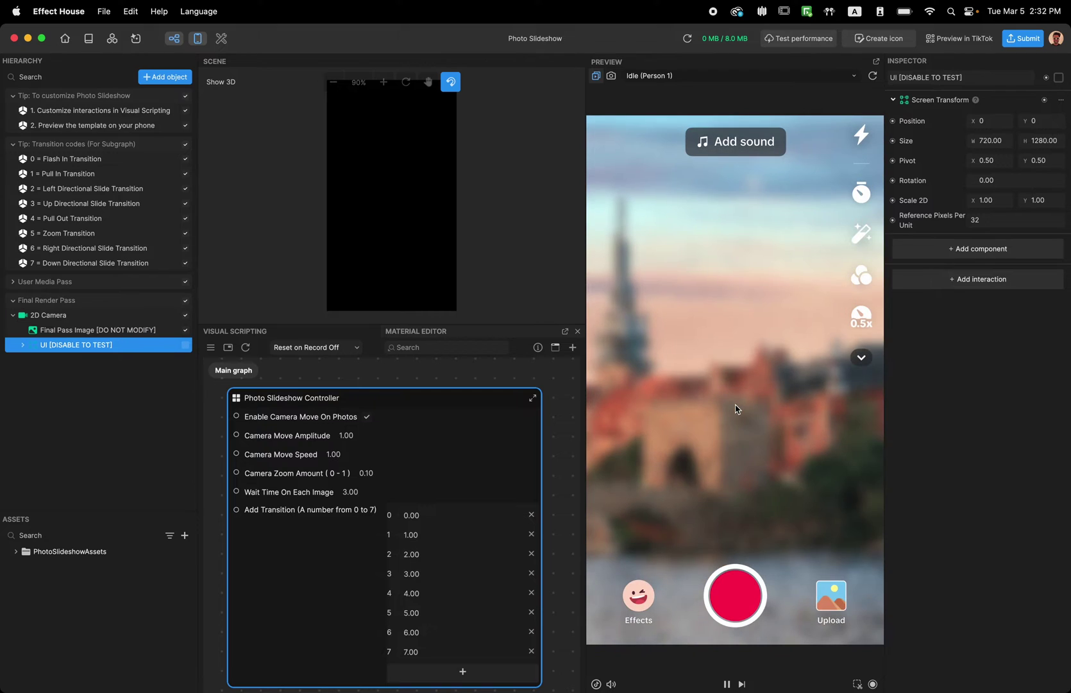
# Try a Wait Time On Each Image of 1 and restore it to 3.
pyautogui.click(354, 492)
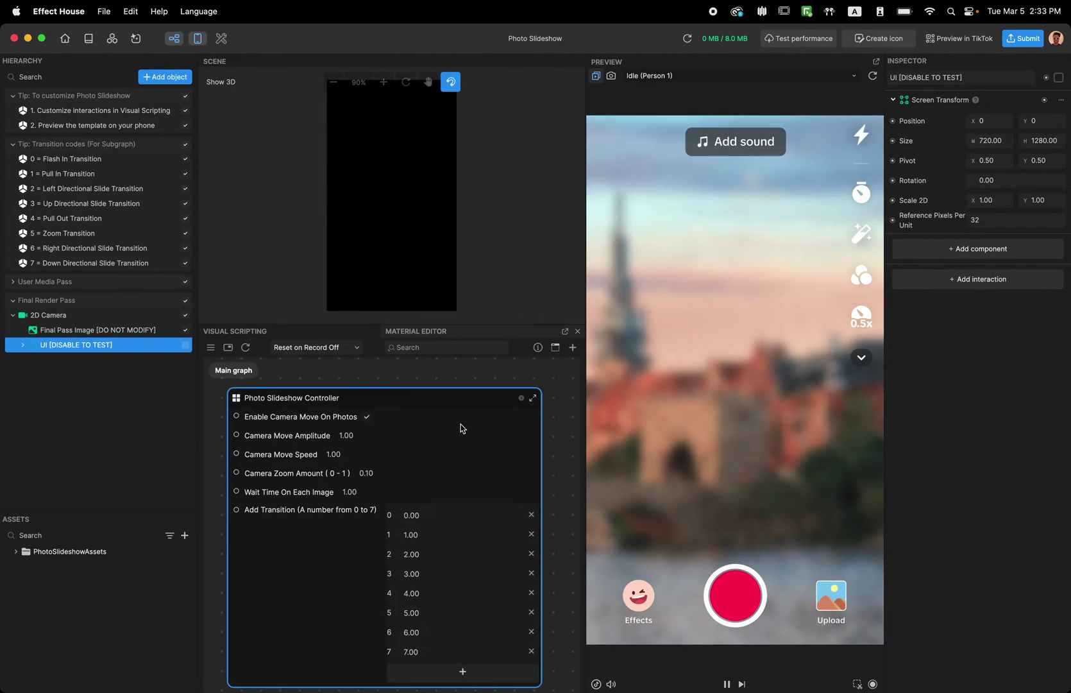
pyautogui.click(367, 494)
pyautogui.write('3')
pyautogui.press('Return')
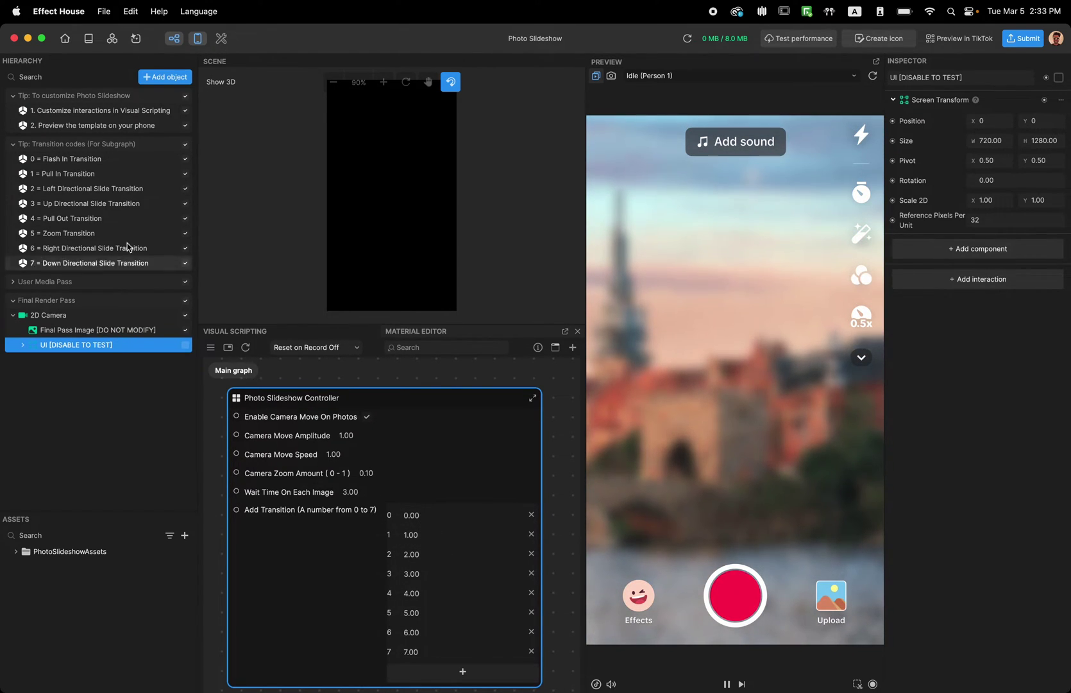
# Collapse the Final Render Pass group and delete transition entries 7 through 1 from the Photo Slideshow Controller, keeping only entry 0.
pyautogui.click(13, 301)
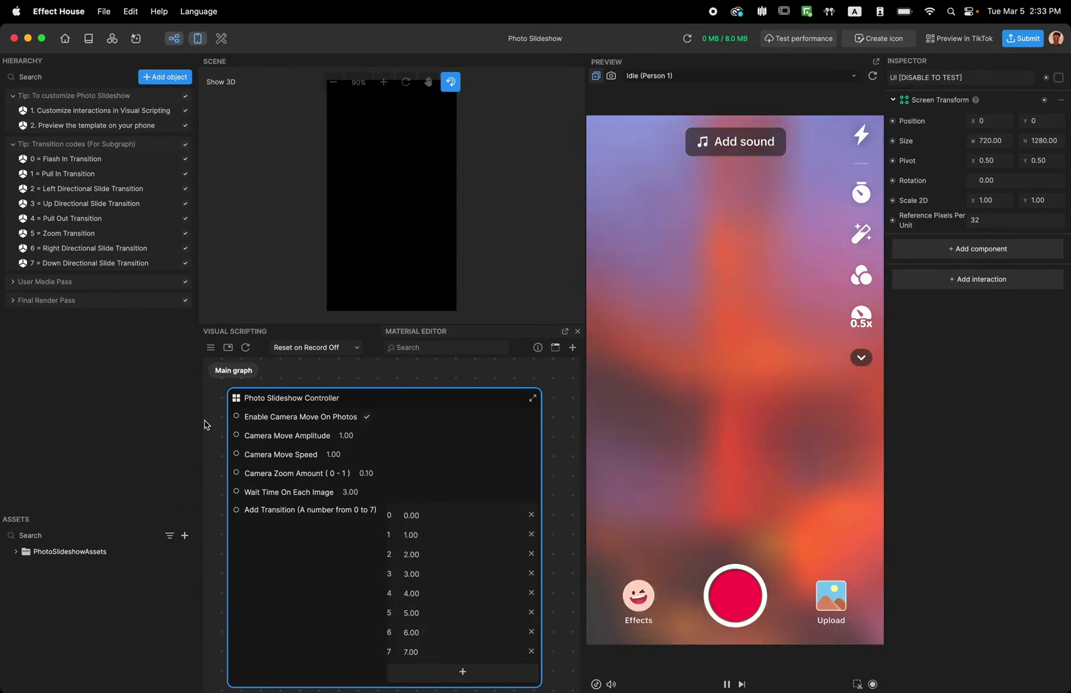
pyautogui.click(417, 515)
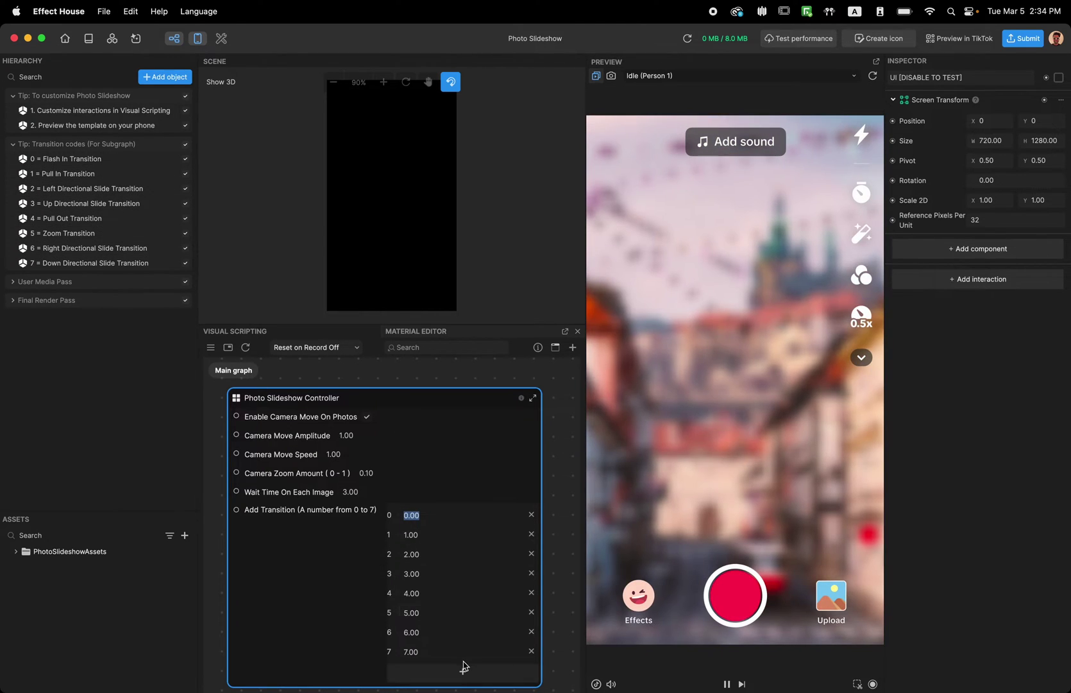
pyautogui.click(531, 651)
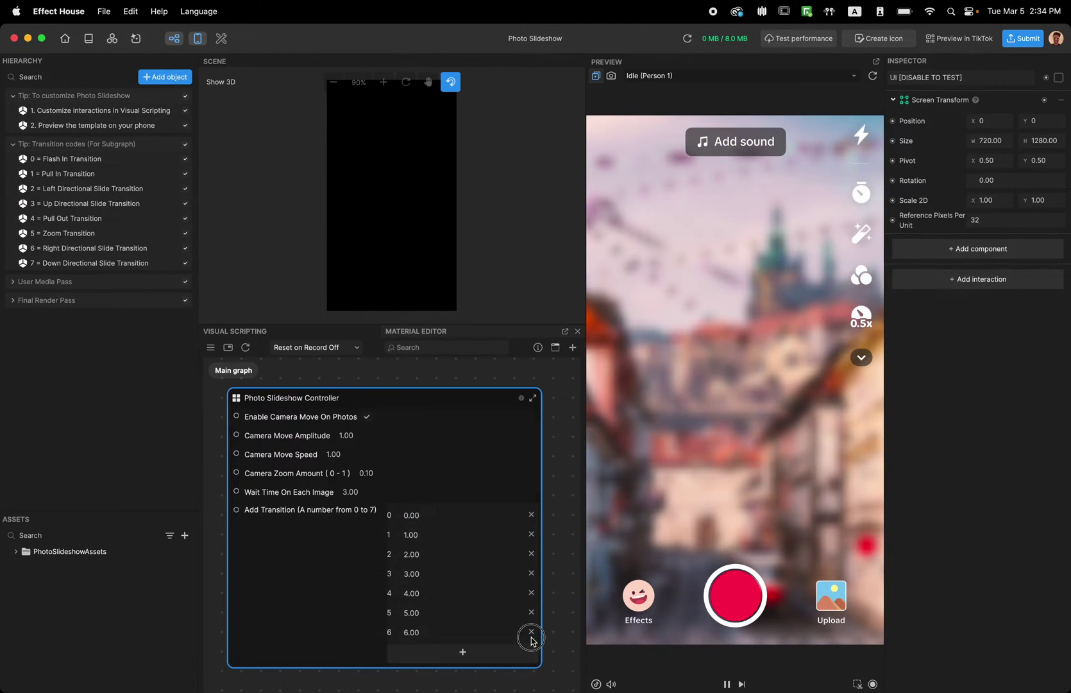
pyautogui.click(531, 631)
pyautogui.click(532, 612)
pyautogui.click(531, 593)
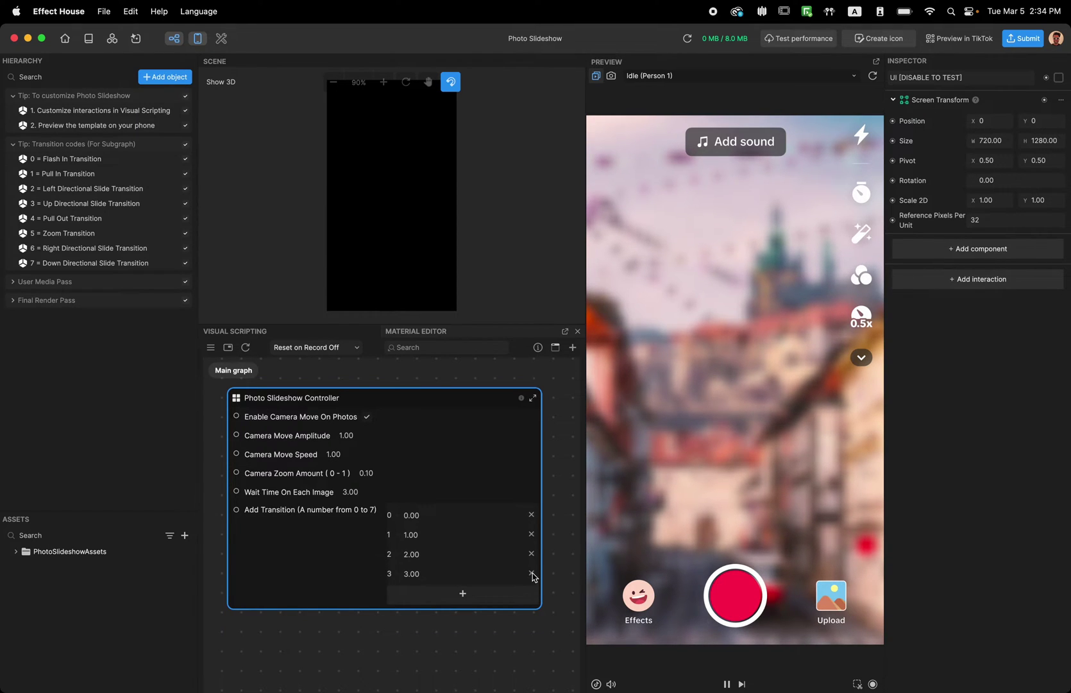
pyautogui.click(531, 573)
pyautogui.click(531, 554)
pyautogui.click(532, 535)
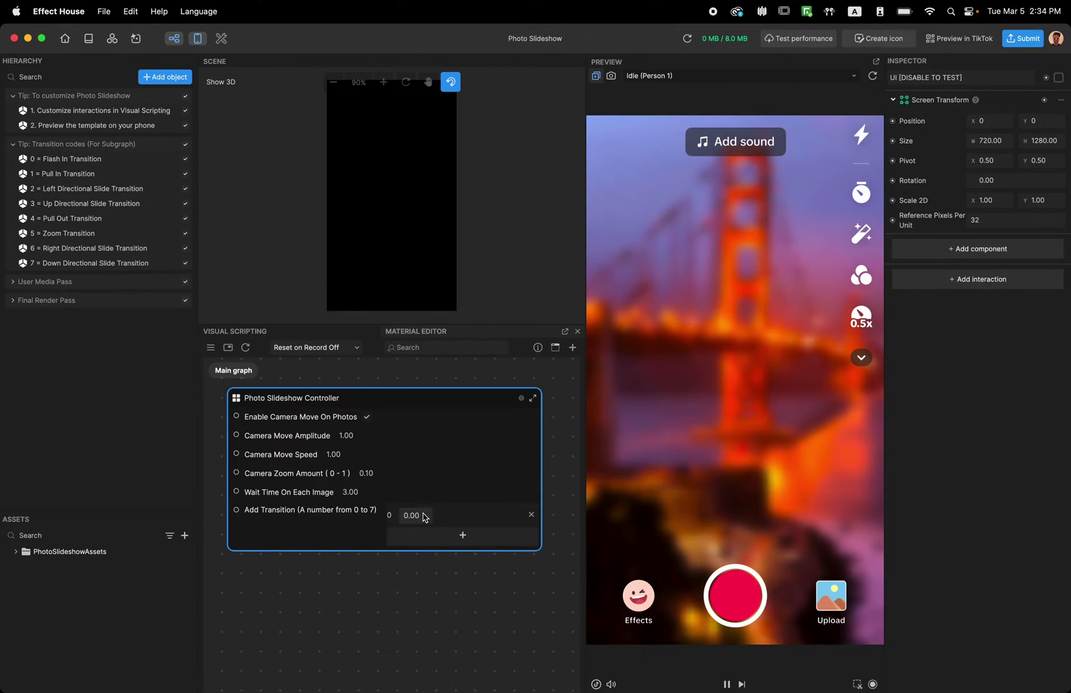
# Set transition entry 0 to 2 for a left slide, and add entry 1 with the value 6 for a right slide.
pyautogui.press('Return')
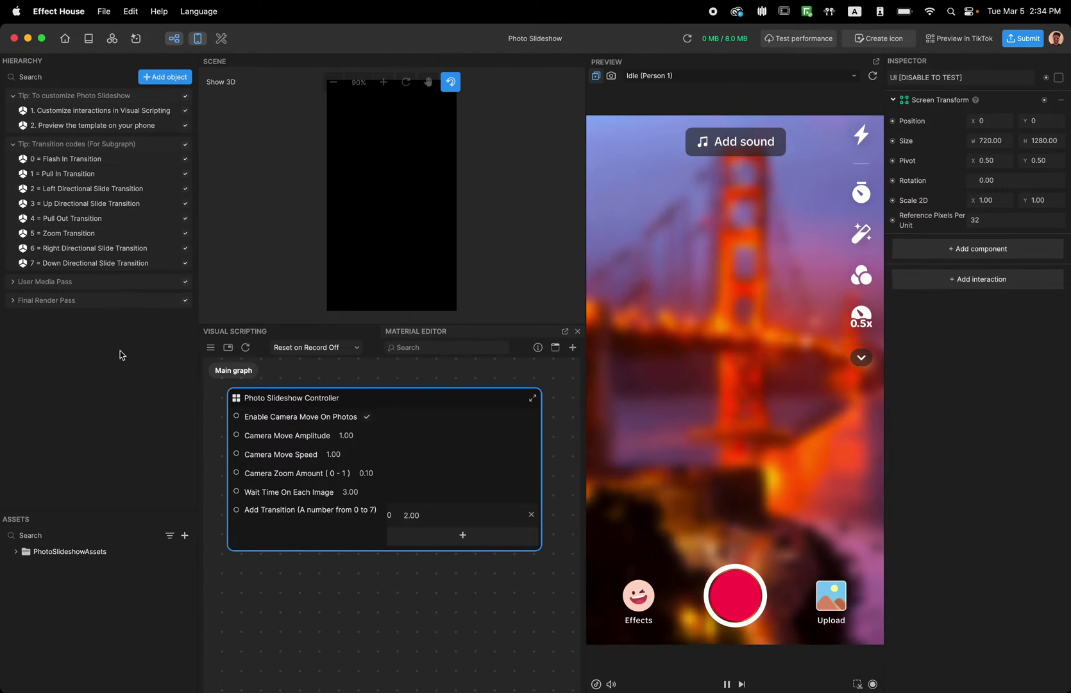
pyautogui.click(427, 543)
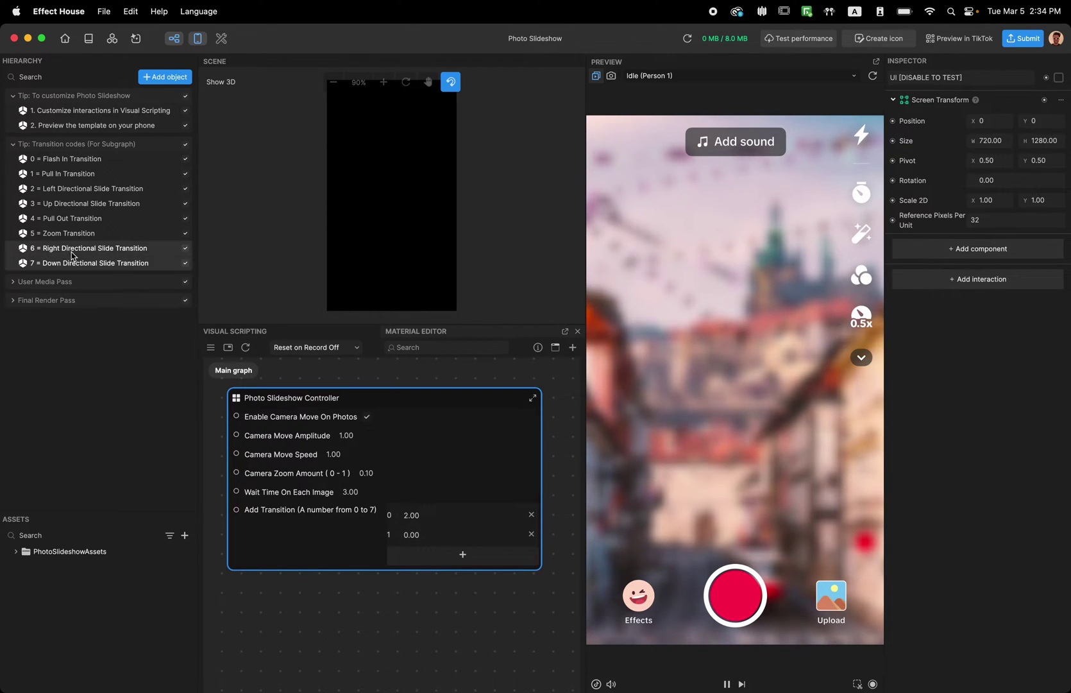
pyautogui.click(411, 536)
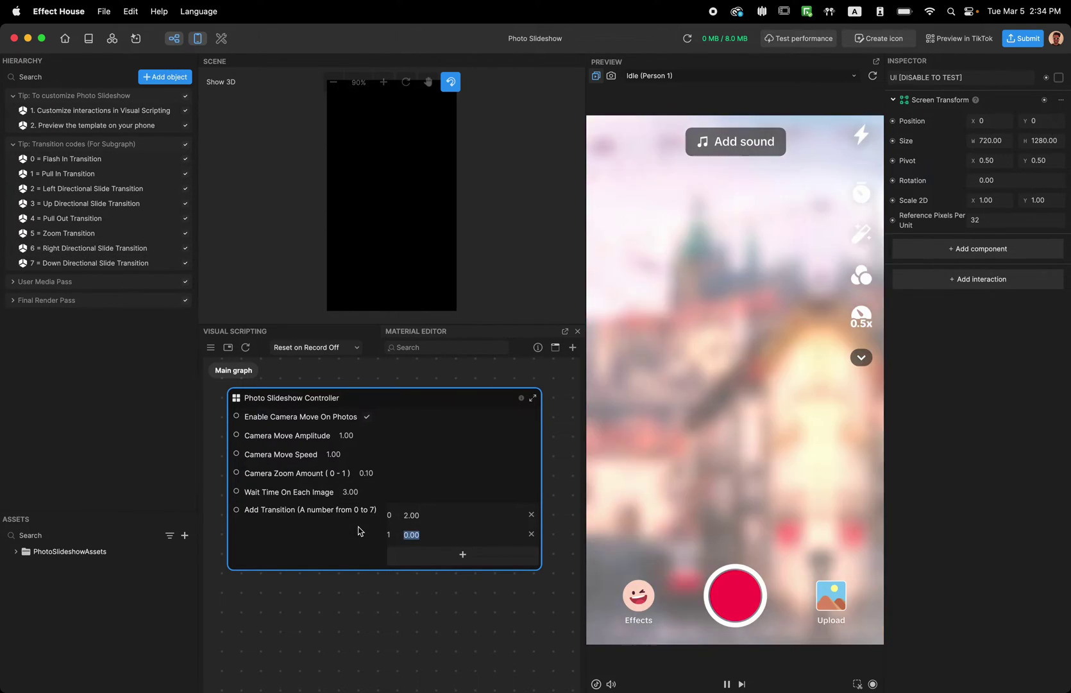
pyautogui.write('6')
pyautogui.press('Return')
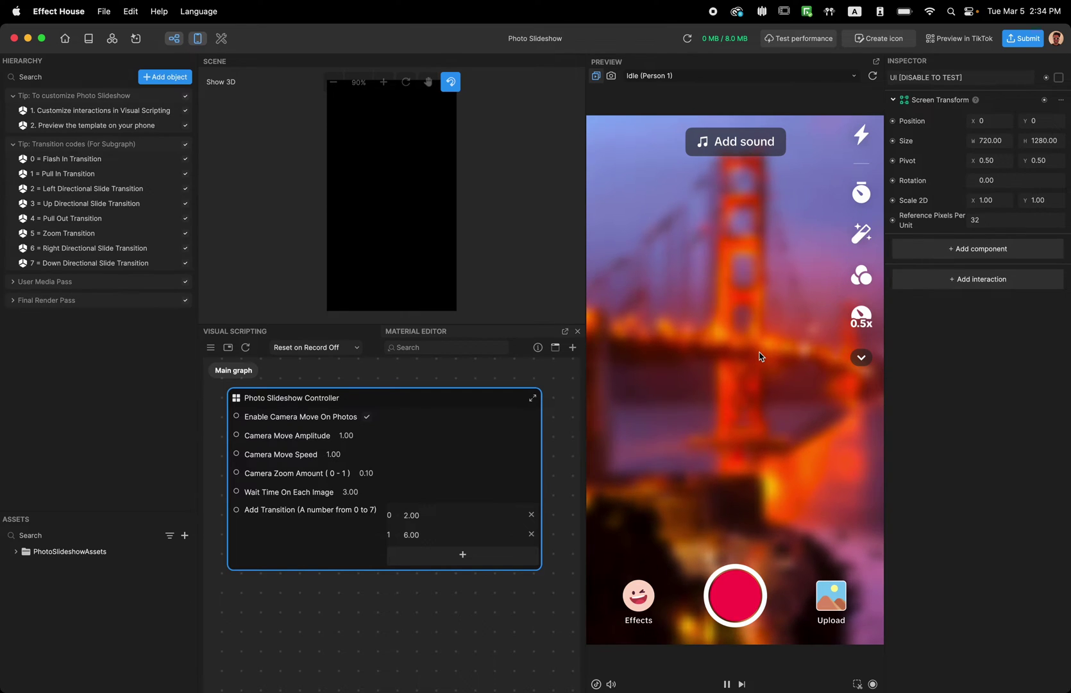
# Add three more entries to the Photo Slideshow Controller's transition list.
pyautogui.click(433, 556)
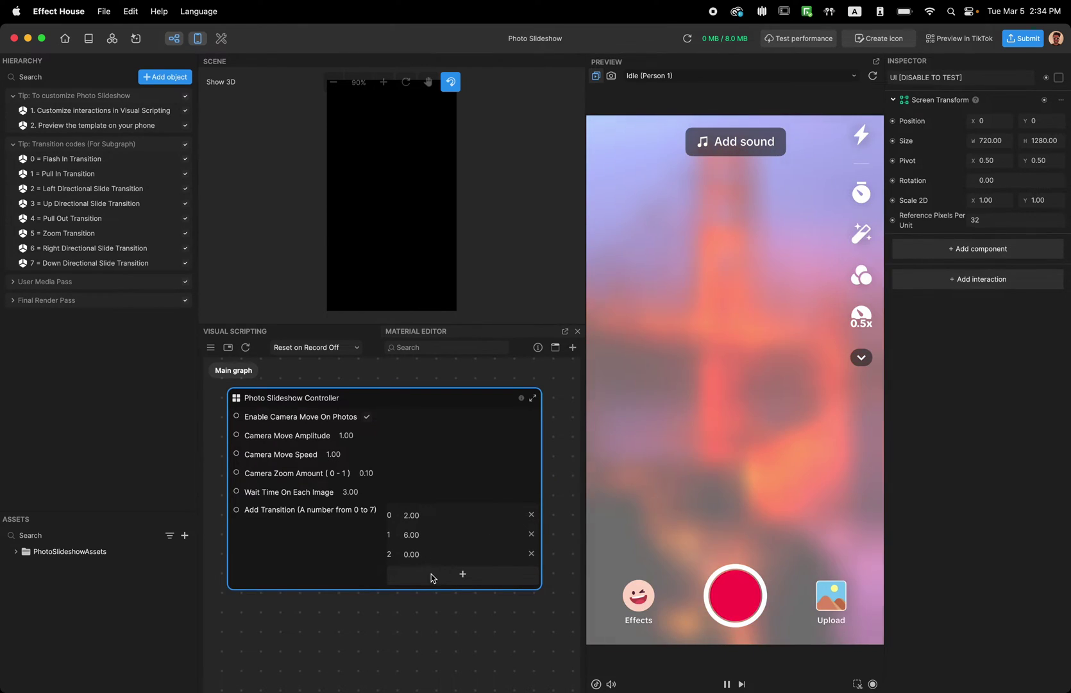
pyautogui.click(431, 575)
pyautogui.click(430, 599)
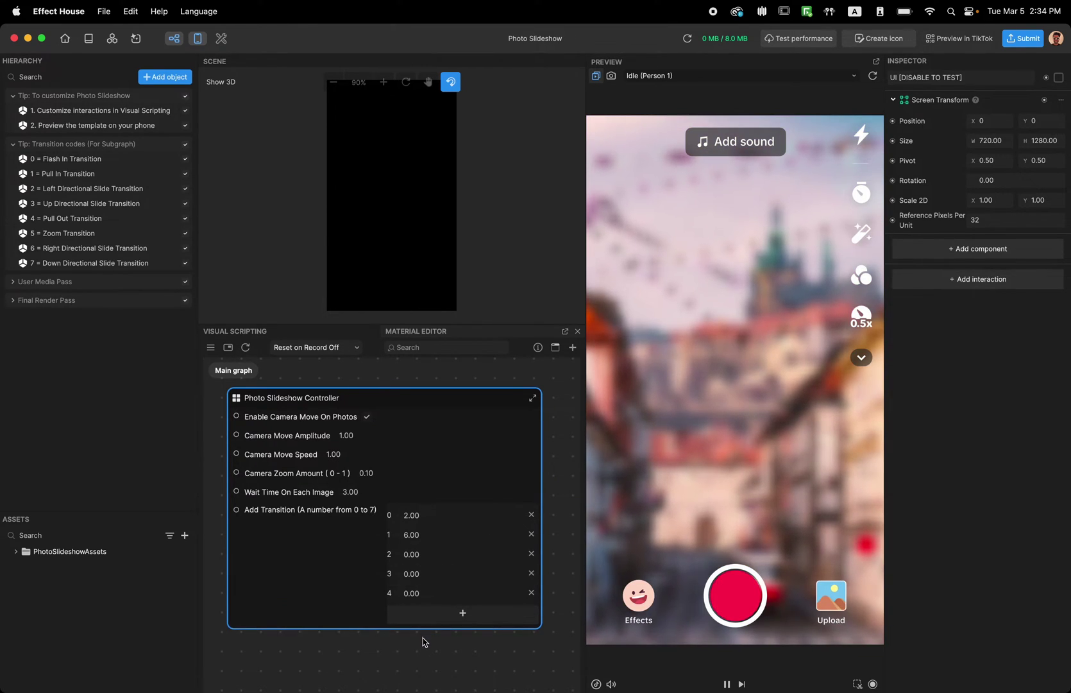
# Add one more entry to the controller's transition list and set entry 1 to 5 for a zoom transition.
pyautogui.click(442, 616)
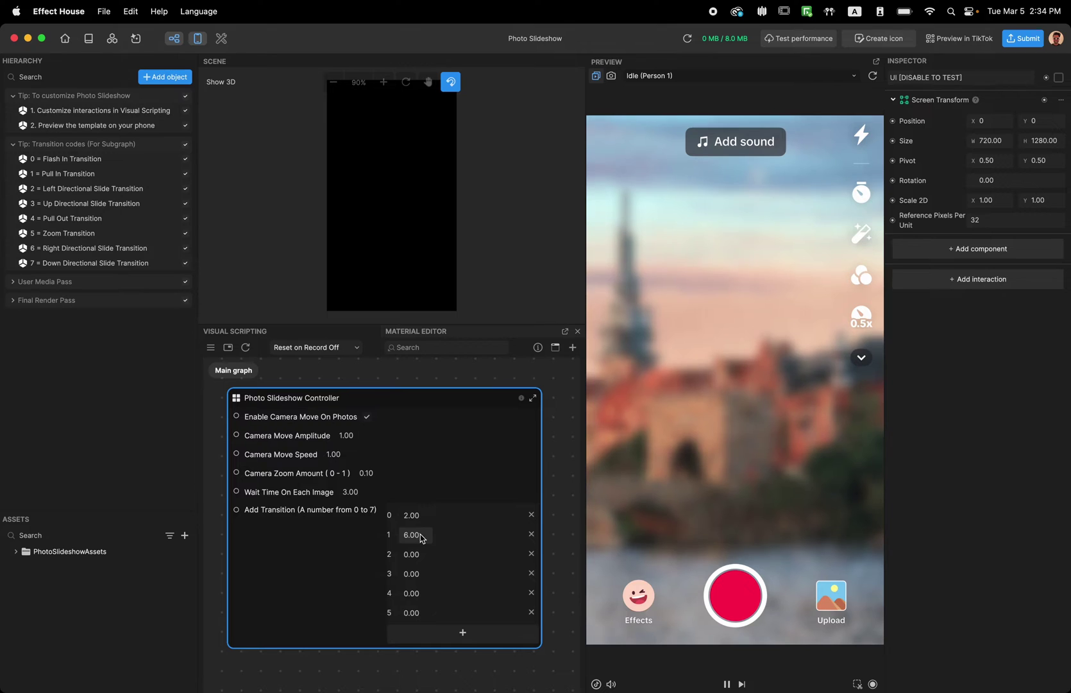
pyautogui.moveTo(420, 537); pyautogui.dragTo(384, 536)
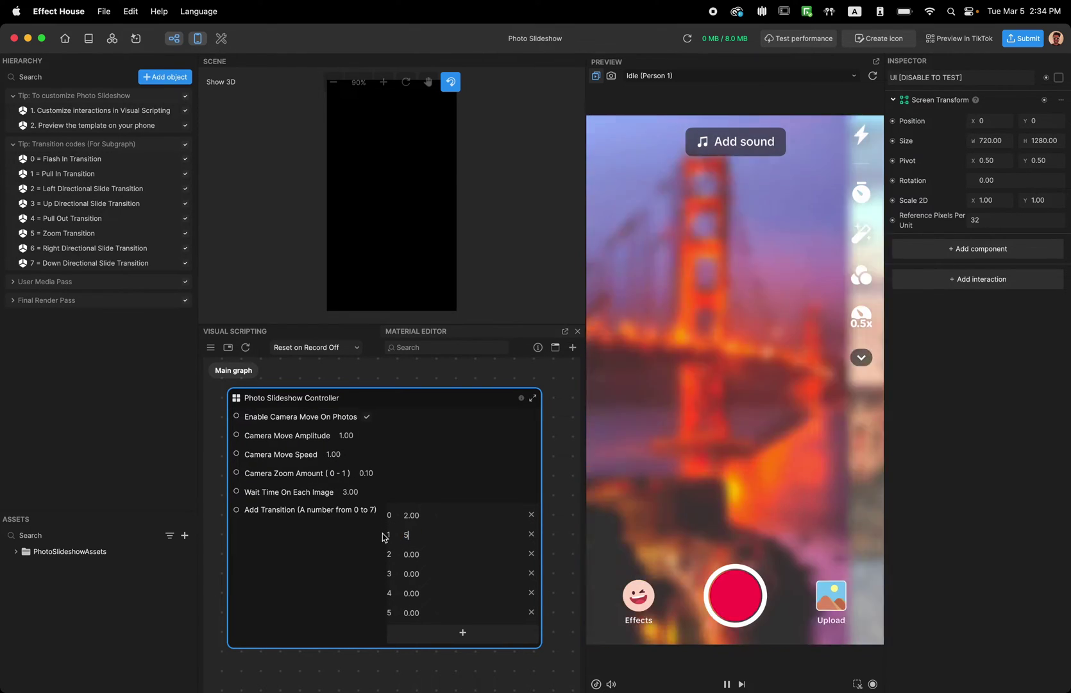
pyautogui.write('5')
pyautogui.press('Return')
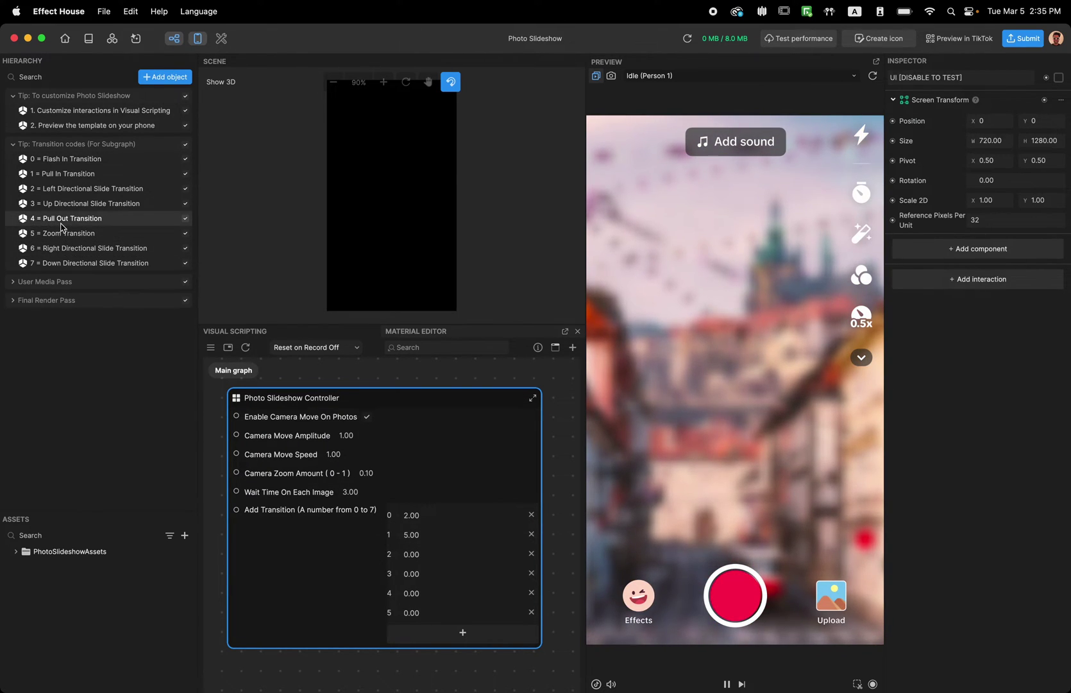
# Set transition entry 2 to 4 for a pull out transition.
pyautogui.moveTo(423, 555); pyautogui.dragTo(387, 555)
pyautogui.write('3')
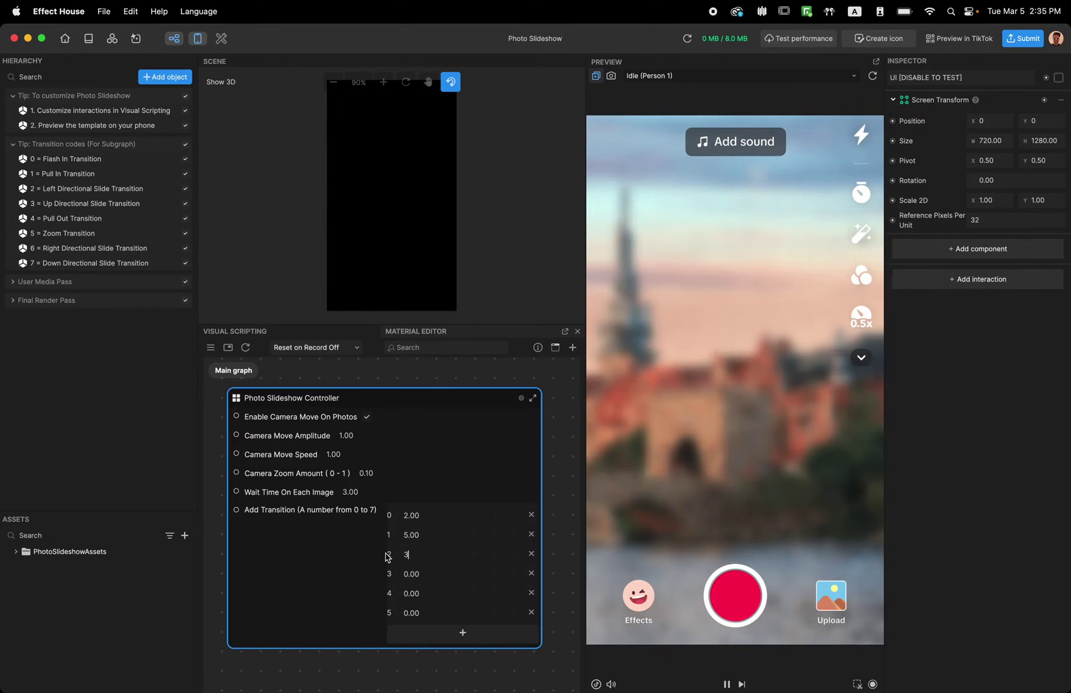
pyautogui.doubleClick(414, 554)
pyautogui.write('4')
pyautogui.press('Return')
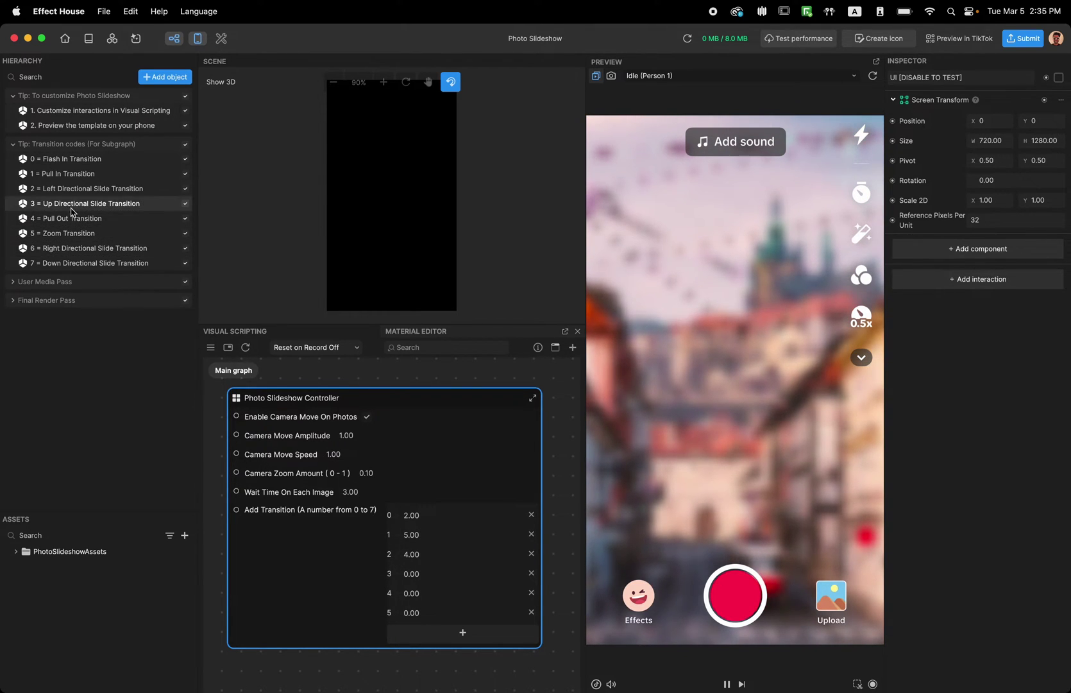
# Set transition entry 3 to 3 for an up slide, and delete the unused entries 5 and 4.
pyautogui.doubleClick(410, 573)
pyautogui.write('2')
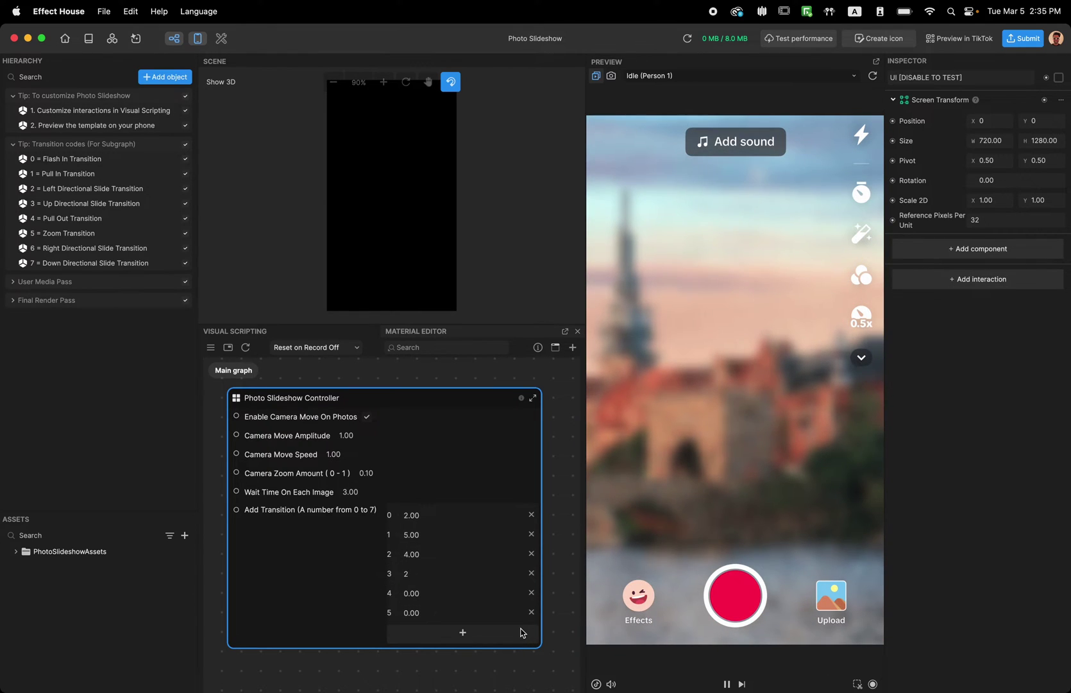
pyautogui.click(531, 611)
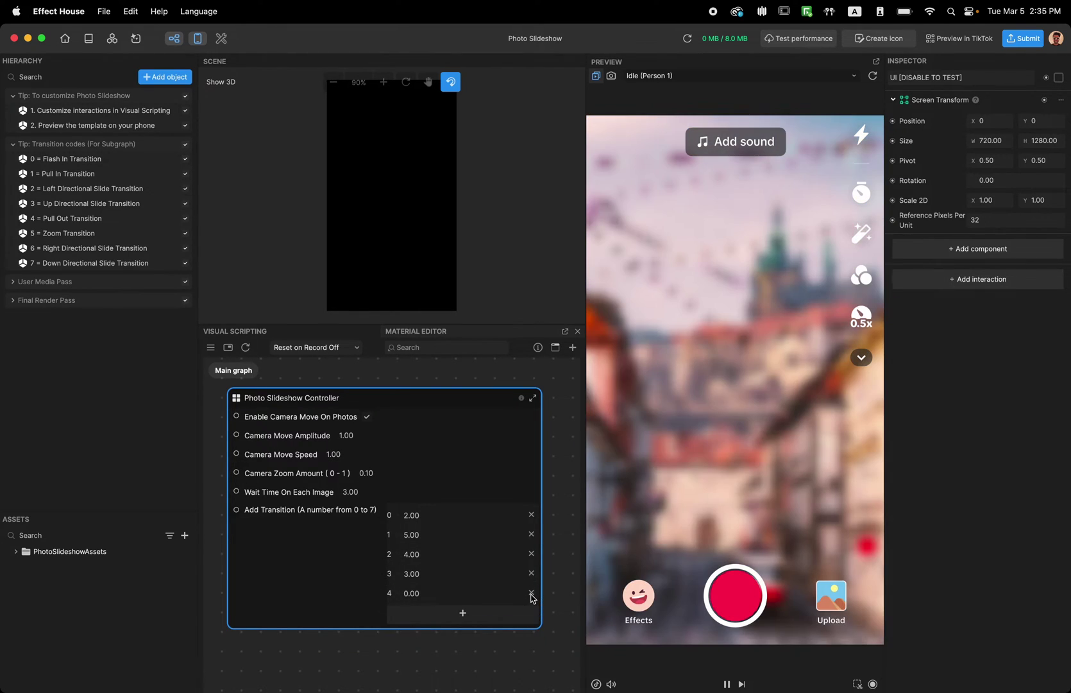
pyautogui.click(531, 592)
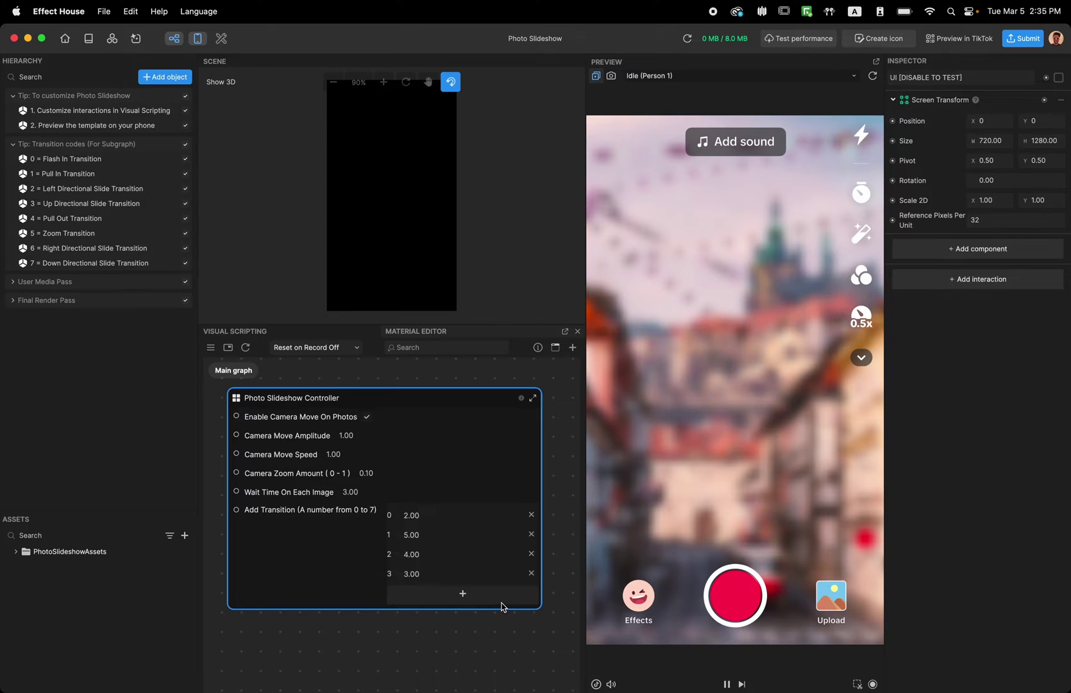
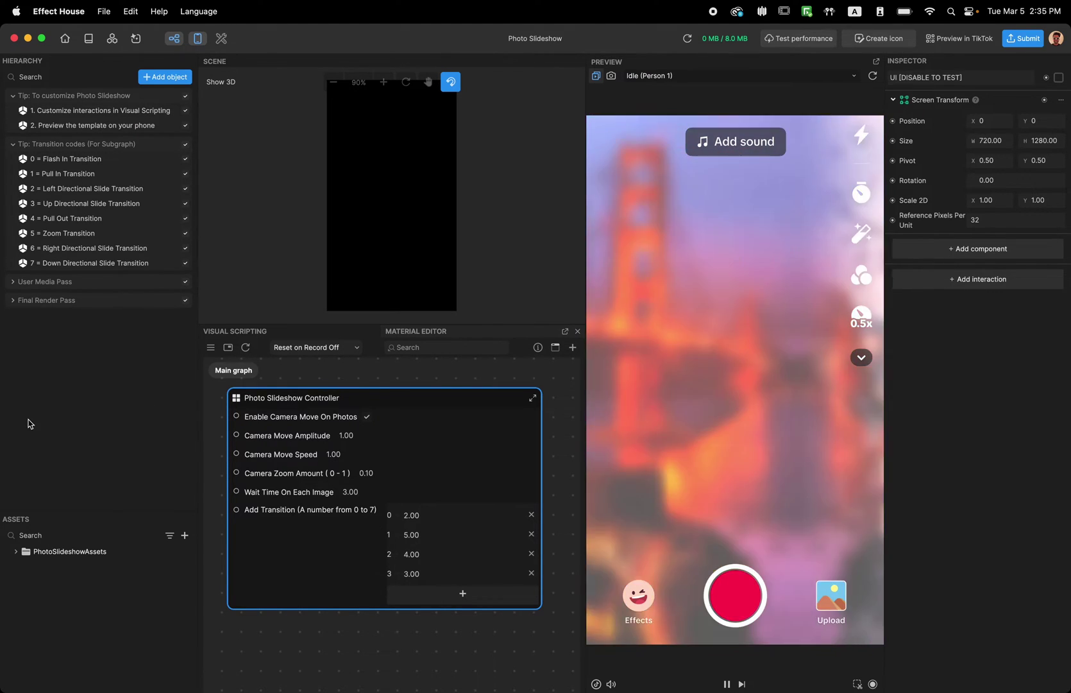
# Collapse both Tip groups in the hierarchy and expand User Media Pass down to the images inside Holders [DO NOT DELETE].
pyautogui.click(13, 281)
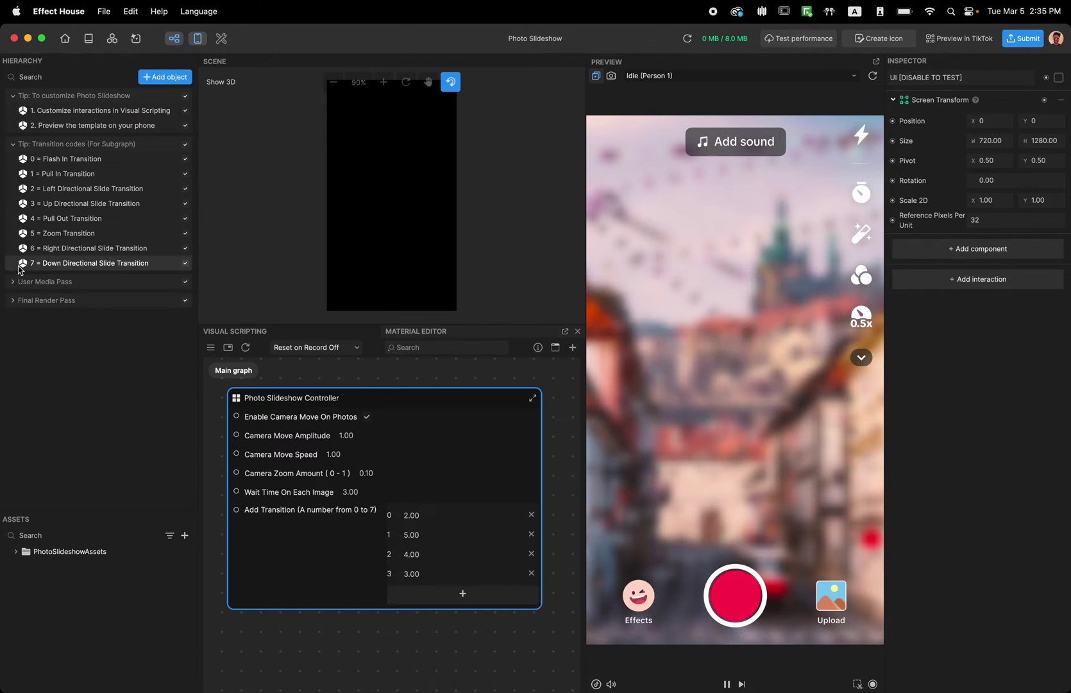
pyautogui.click(13, 144)
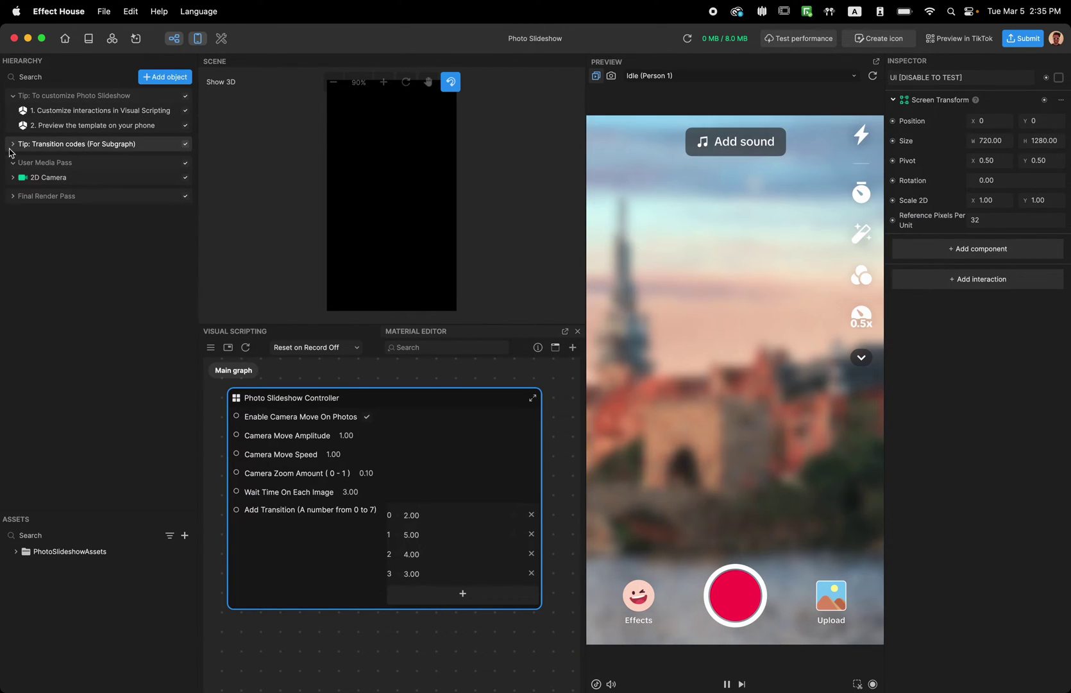
pyautogui.click(13, 96)
pyautogui.click(12, 147)
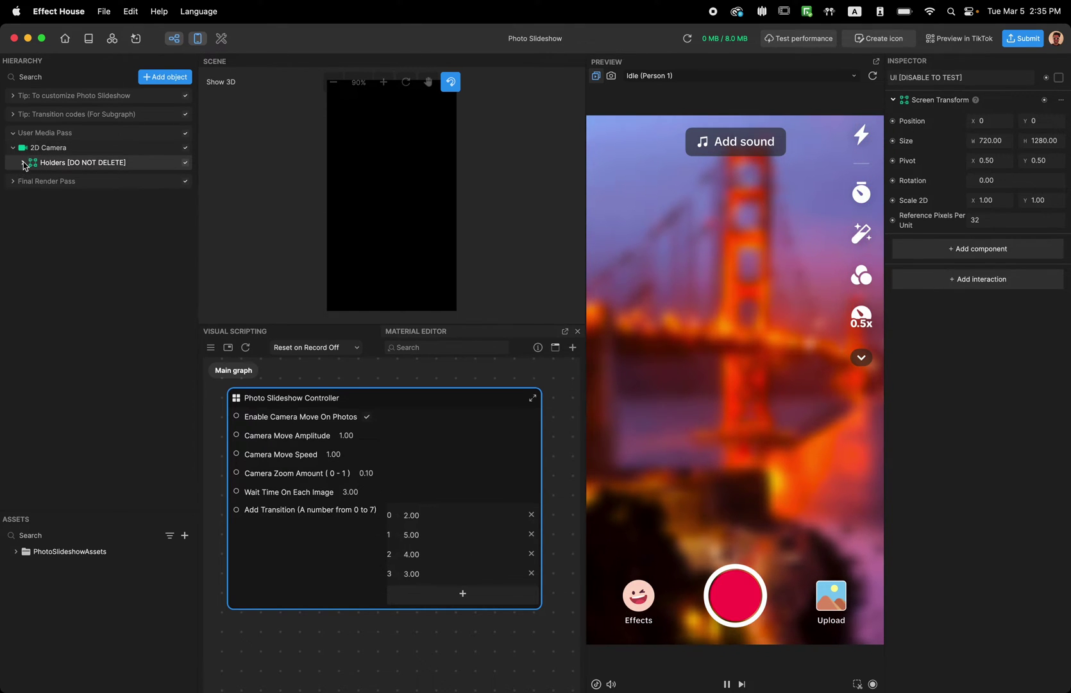
pyautogui.click(23, 163)
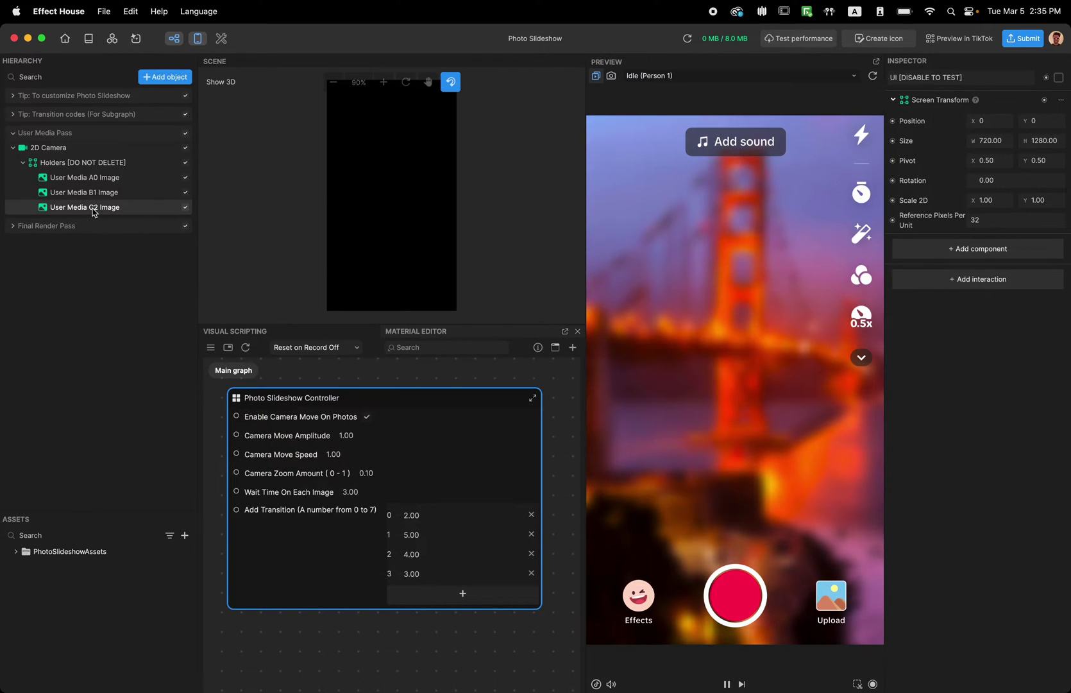
# Add a Screen Image object and move it into Holders [DO NOT DELETE] below User Media C2 Image.
pyautogui.click(96, 163)
pyautogui.click(164, 78)
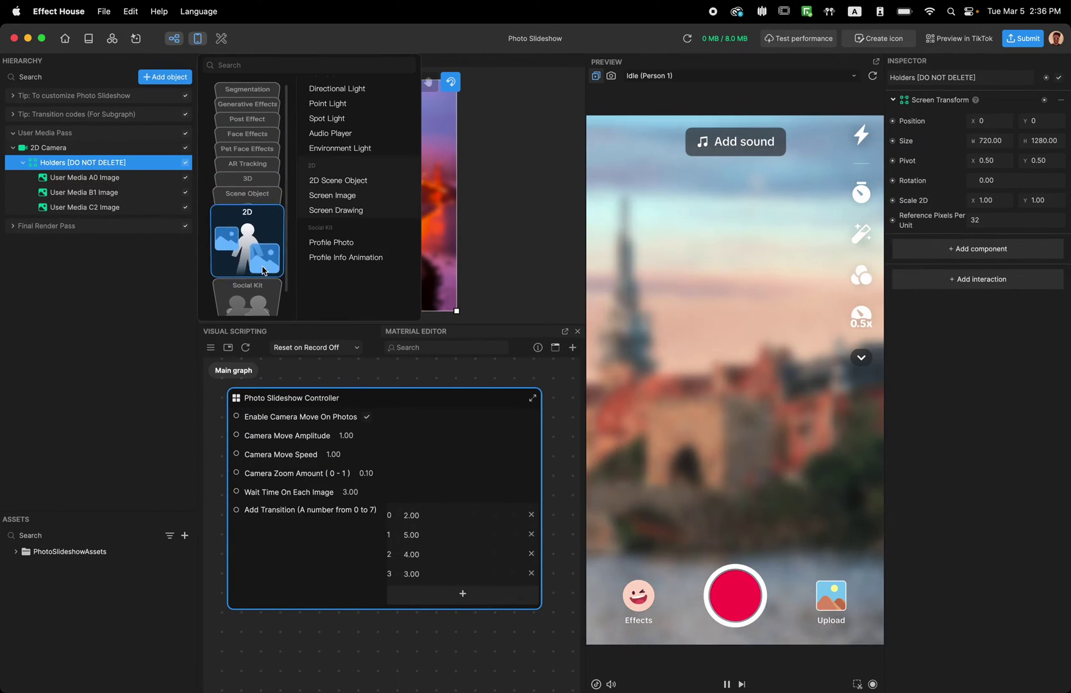
pyautogui.click(345, 199)
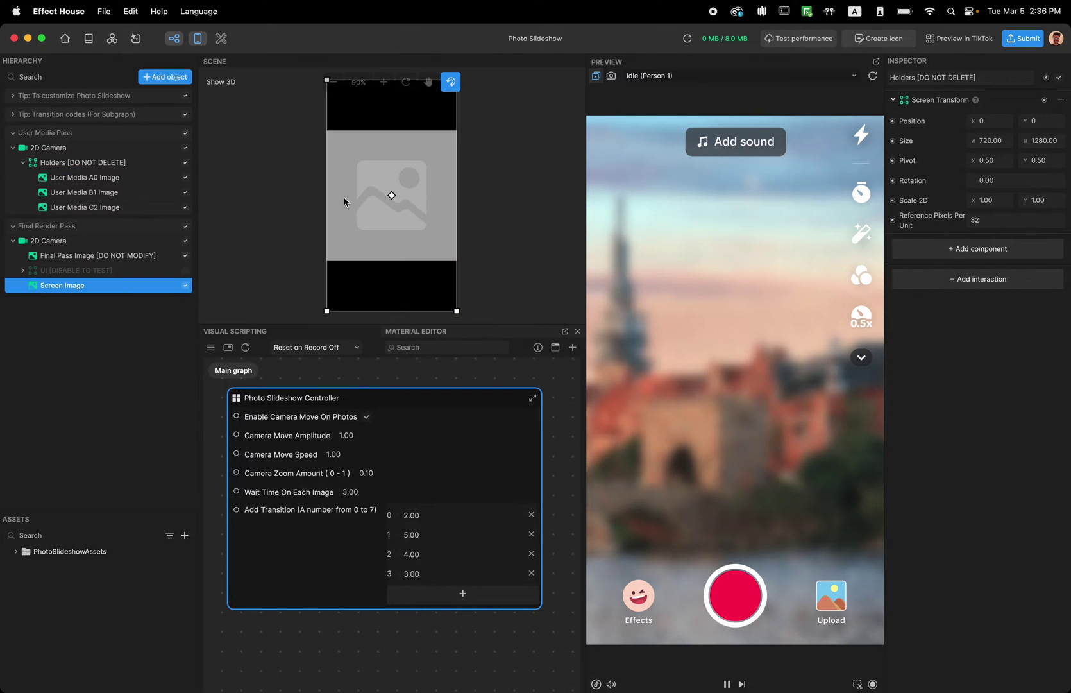
pyautogui.moveTo(54, 286); pyautogui.dragTo(56, 214)
pyautogui.moveTo(67, 165); pyautogui.dragTo(69, 168)
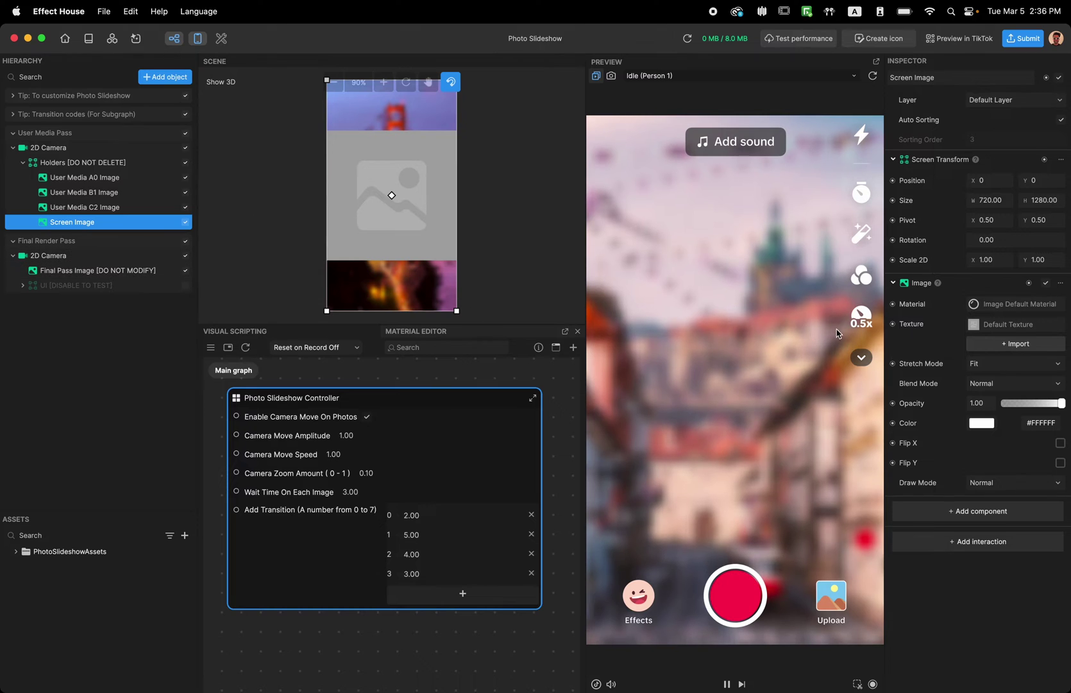
# Assign the built-in Environment Texture to the Screen Image and set its Stretch Mode to Fill.
pyautogui.click(988, 325)
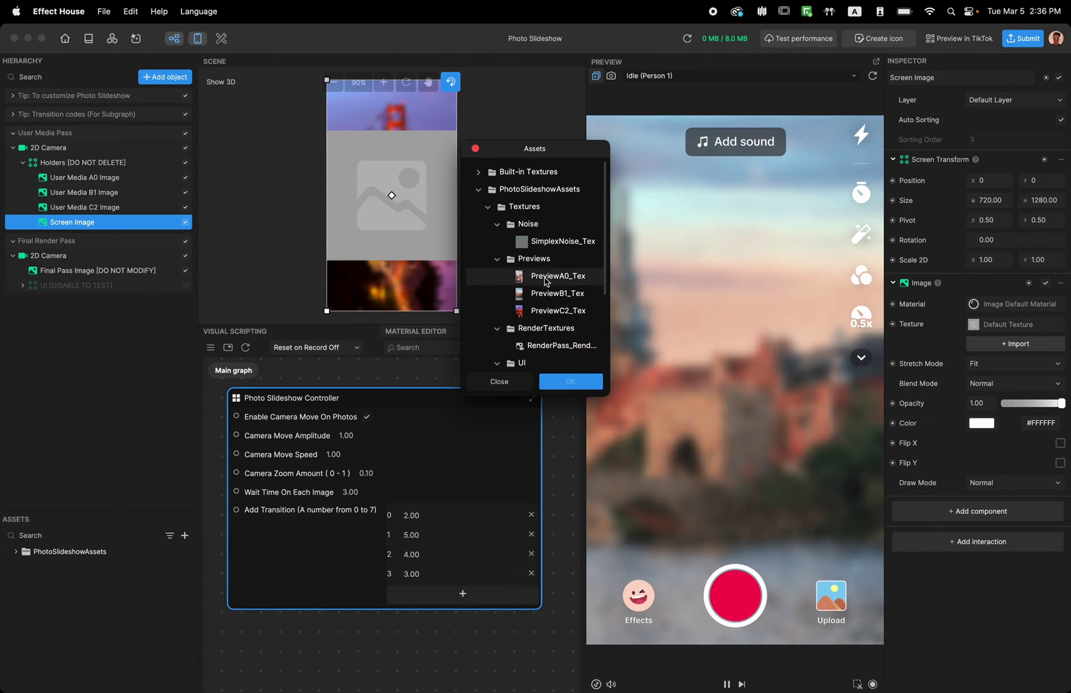
pyautogui.click(477, 172)
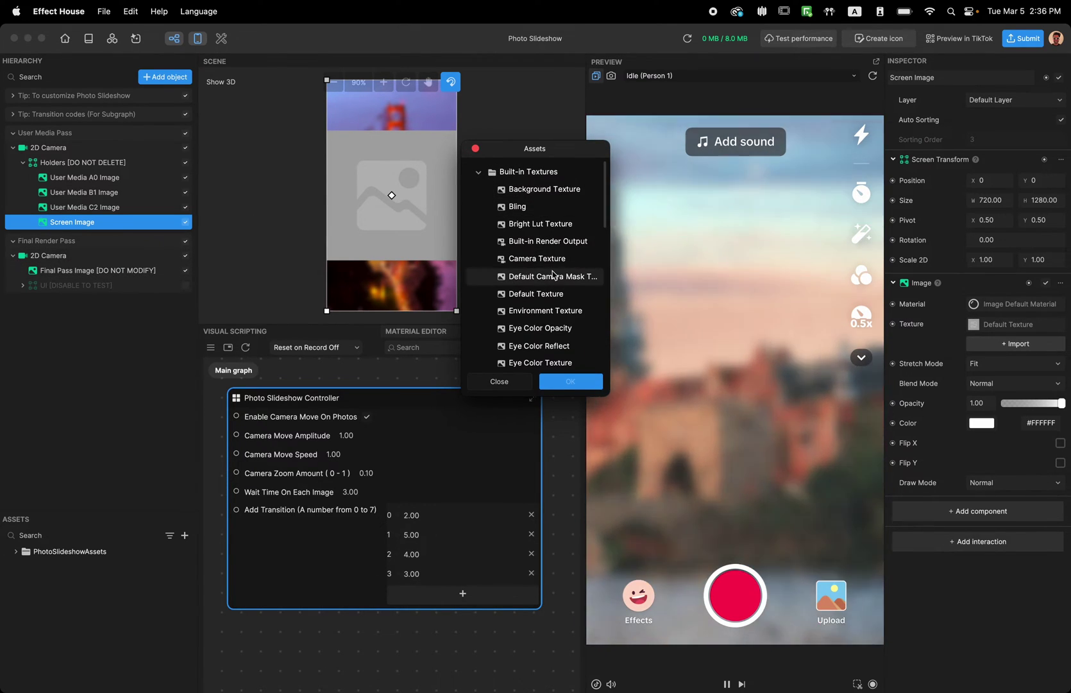
pyautogui.doubleClick(579, 320)
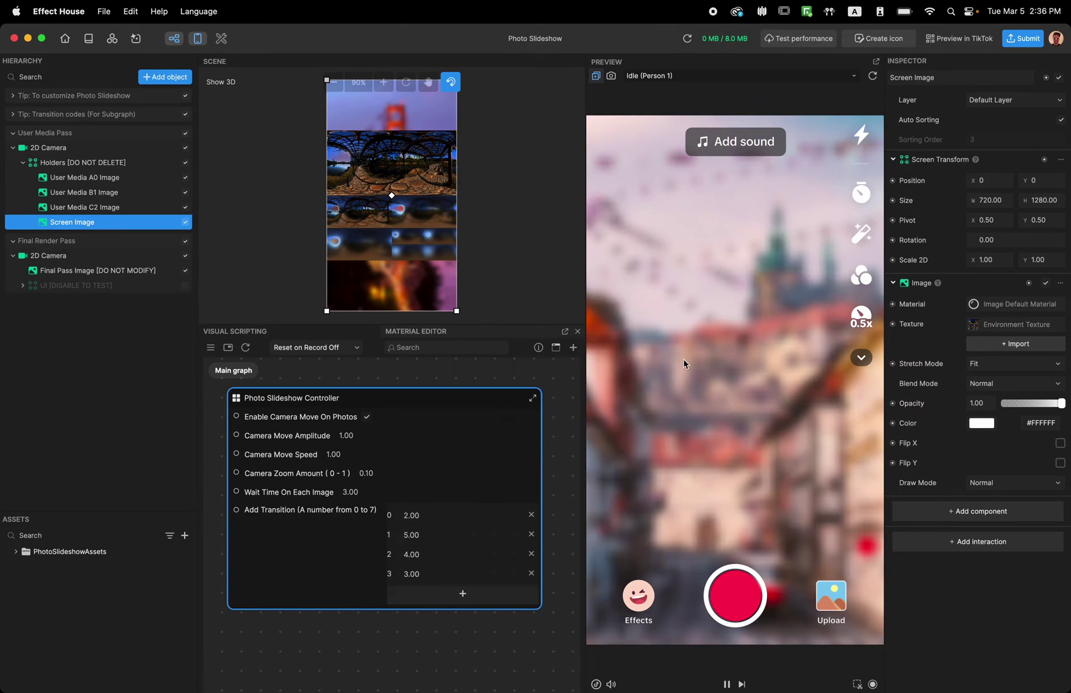
pyautogui.click(1019, 364)
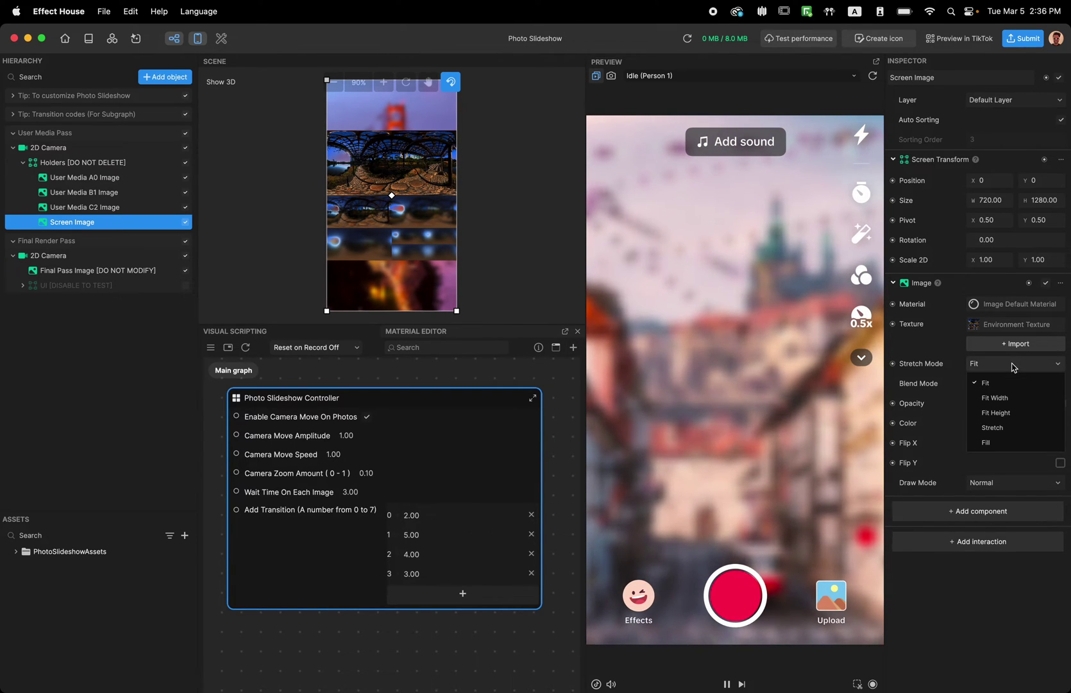
pyautogui.click(1002, 441)
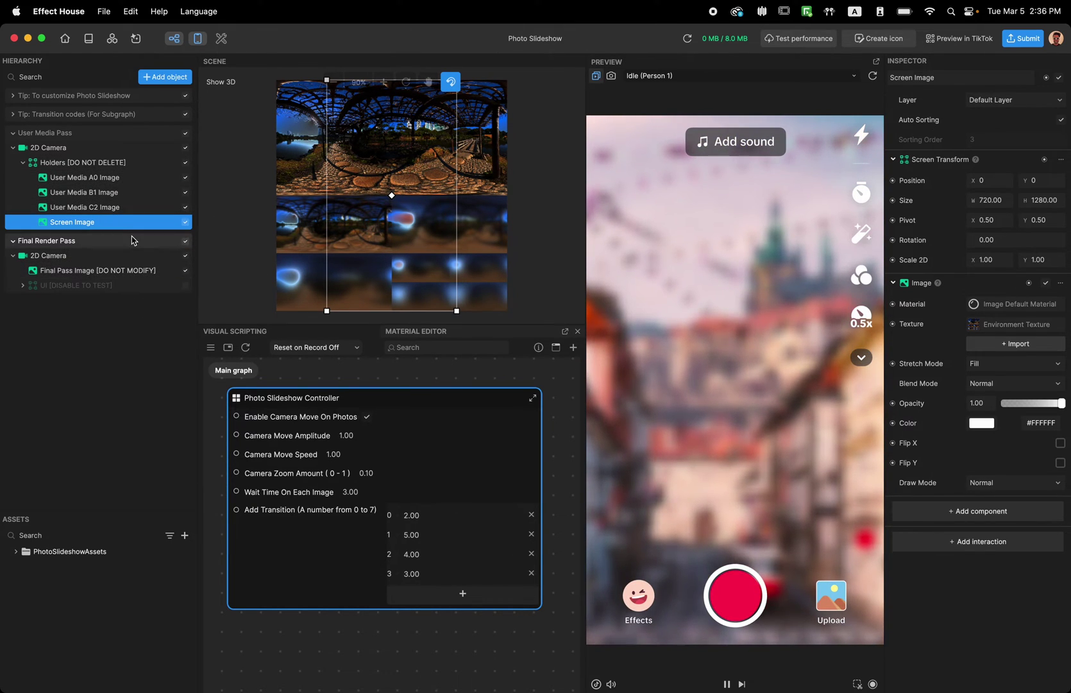
# Duplicate the Screen Image and give the copy the built-in Background Texture.
pyautogui.press('super+d')
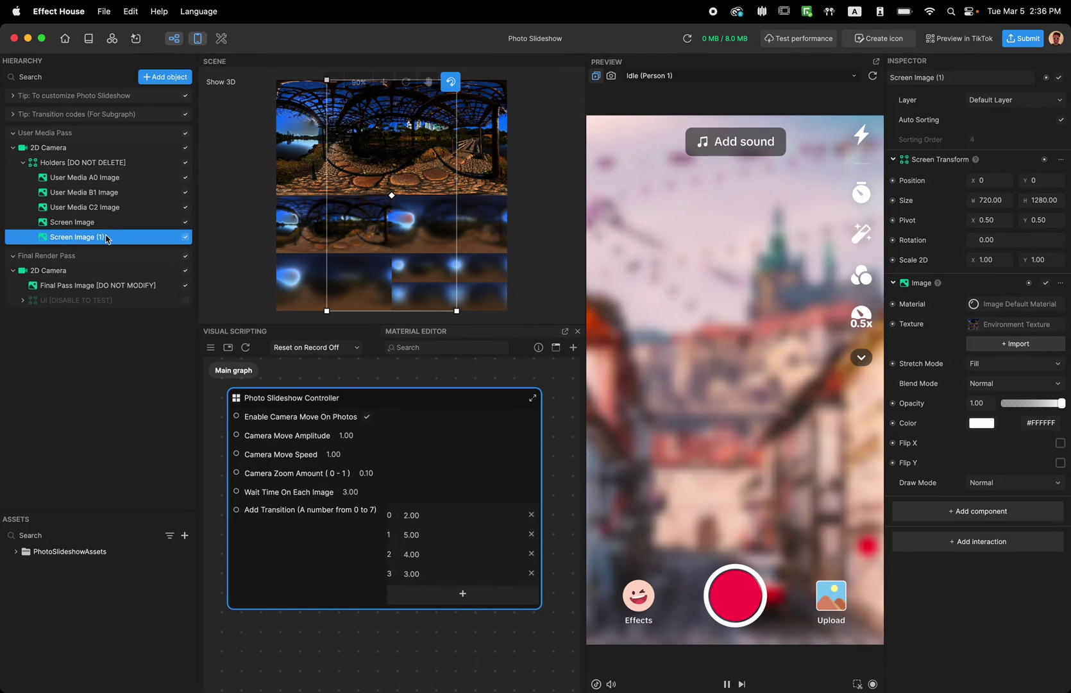
pyautogui.click(1006, 326)
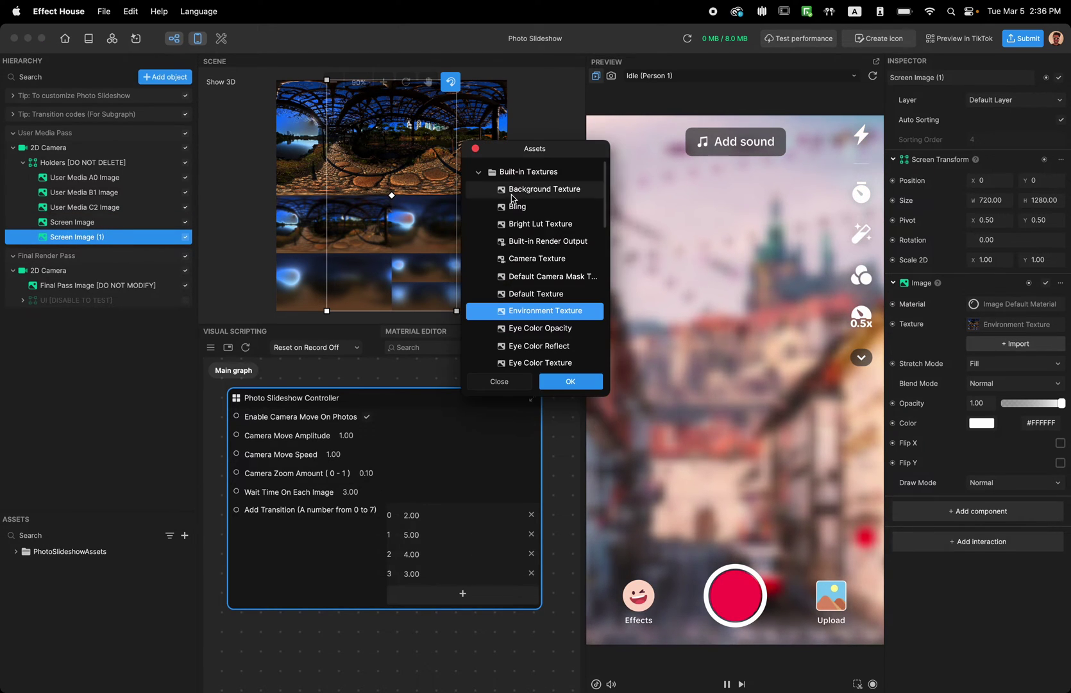
pyautogui.scroll(-4, 537, 267)
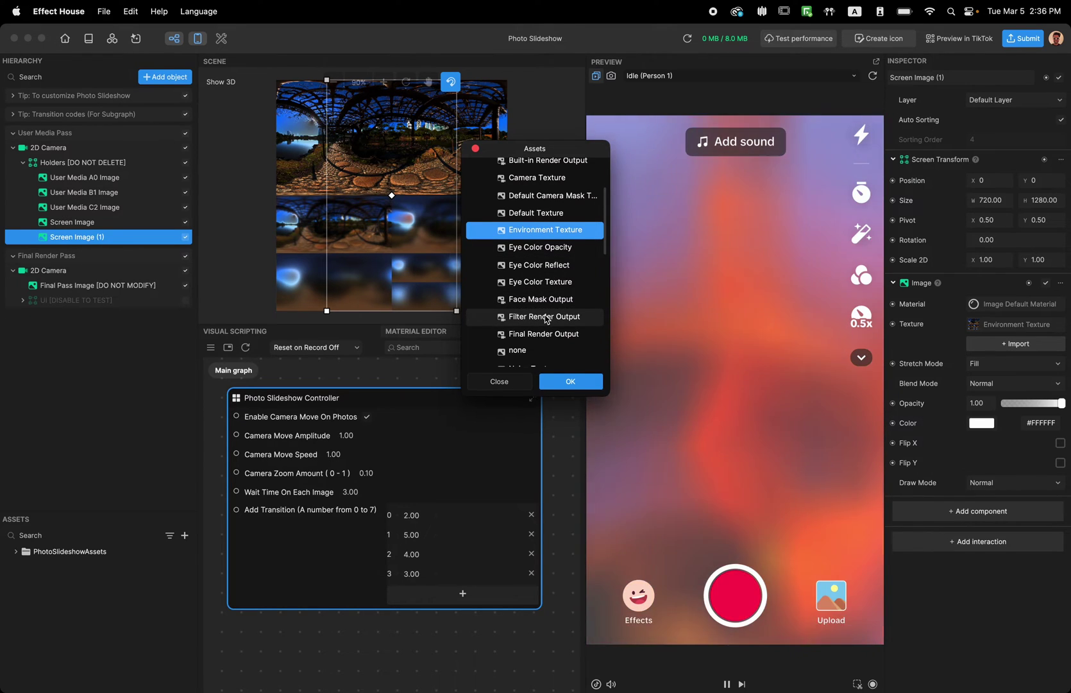
pyautogui.scroll(3, 547, 301)
pyautogui.scroll(1, 547, 282)
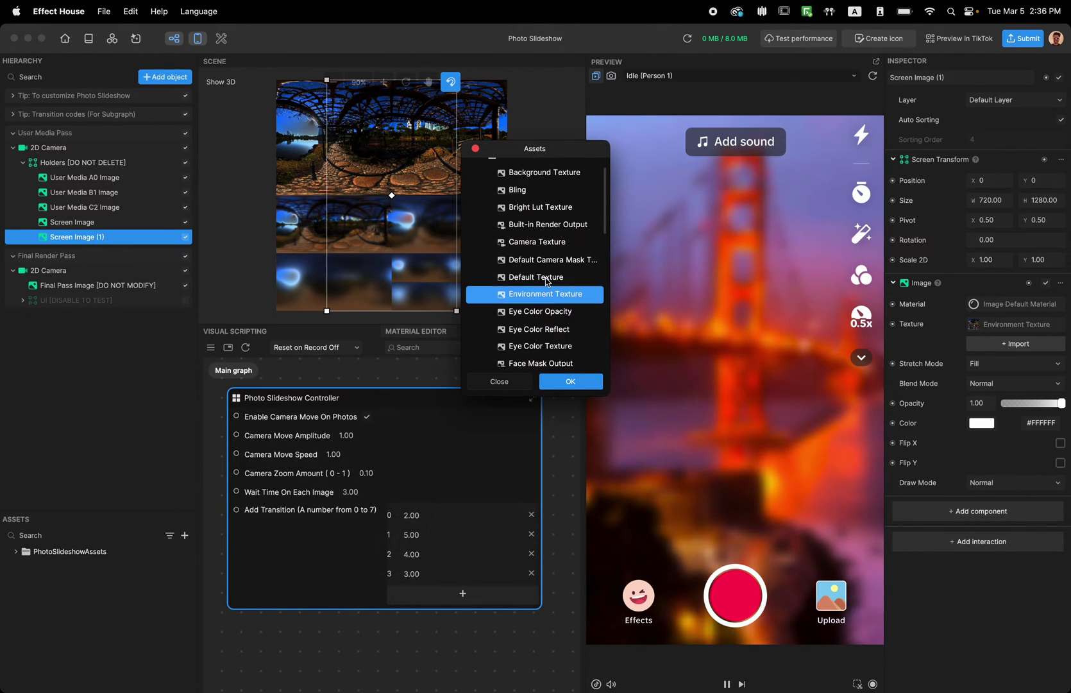
pyautogui.scroll(2, 546, 188)
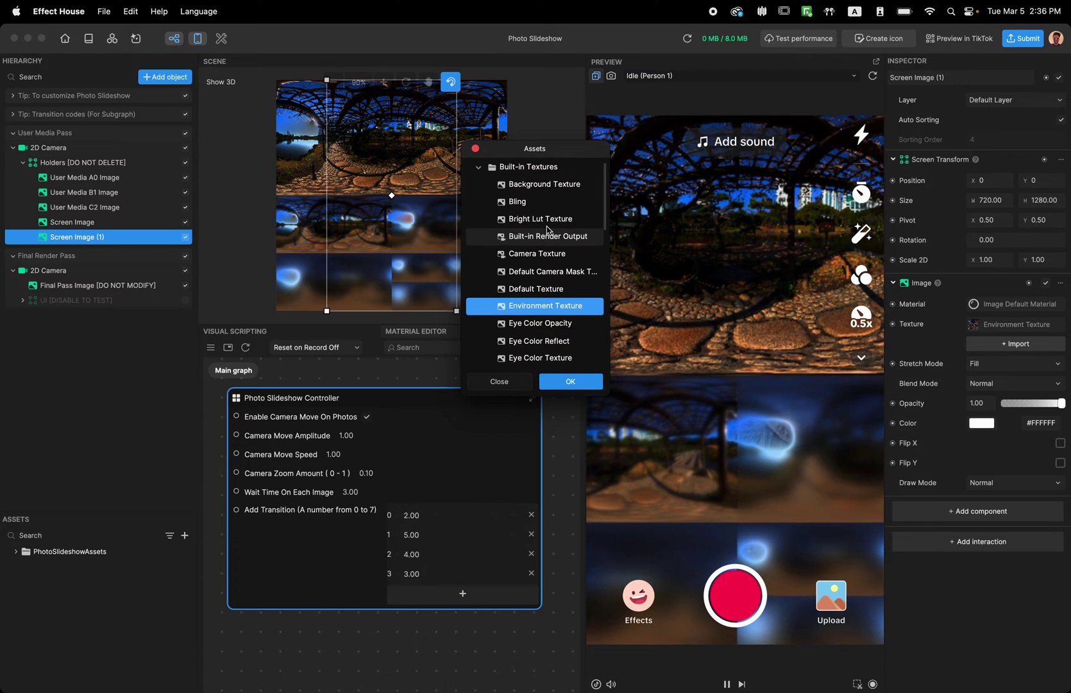
pyautogui.doubleClick(546, 186)
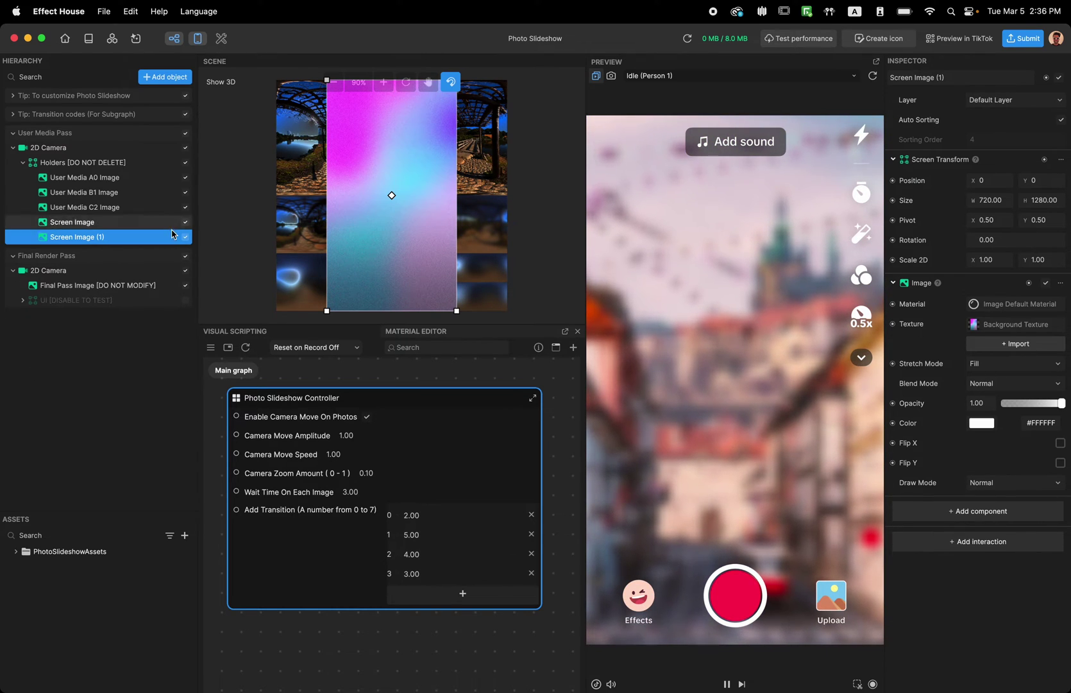
# Delete both added Screen Image objects from the Holders group.
pyautogui.keyDown('shift'); pyautogui.click(132, 224); pyautogui.keyUp('shift')
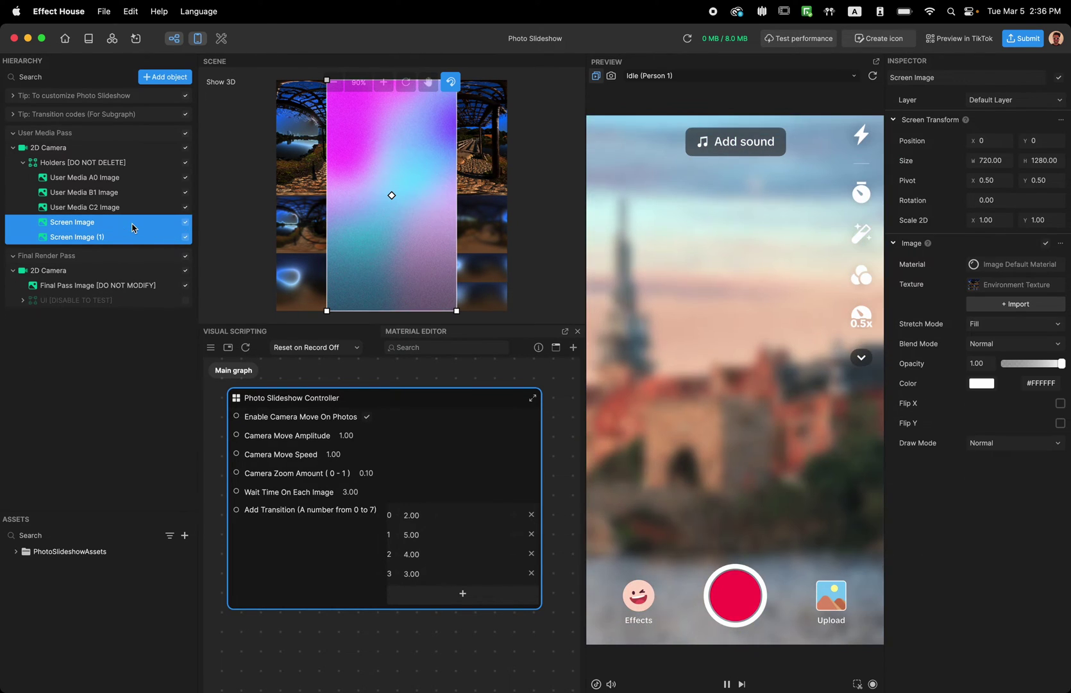
pyautogui.press('BackSpace')
# Add a fresh Screen Image object and place it under Holders [DO NOT DELETE], after User Media C2 Image.
pyautogui.click(130, 207)
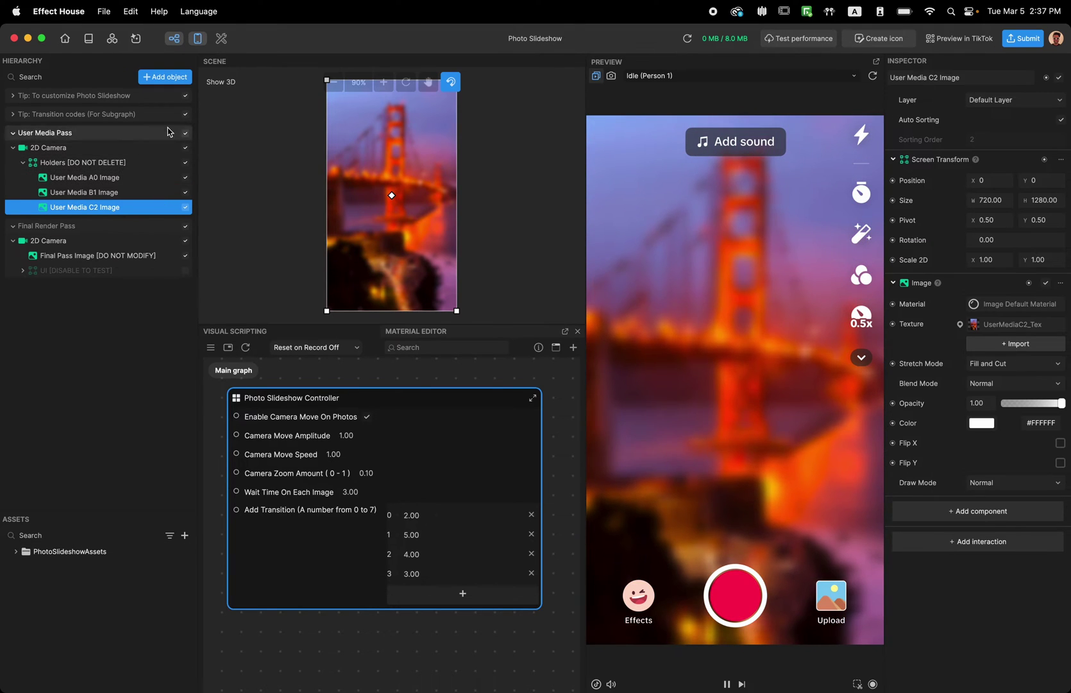
pyautogui.click(170, 80)
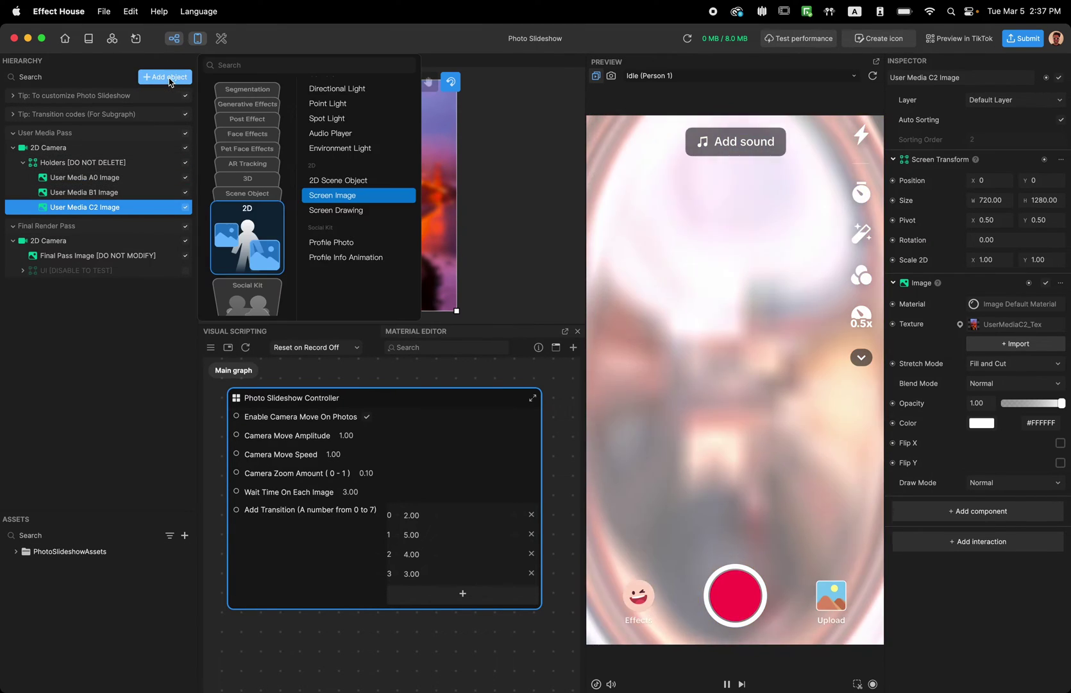
pyautogui.scroll(5, 330, 233)
pyautogui.scroll(-10, 330, 233)
pyautogui.scroll(2, 327, 221)
pyautogui.scroll(-1, 330, 193)
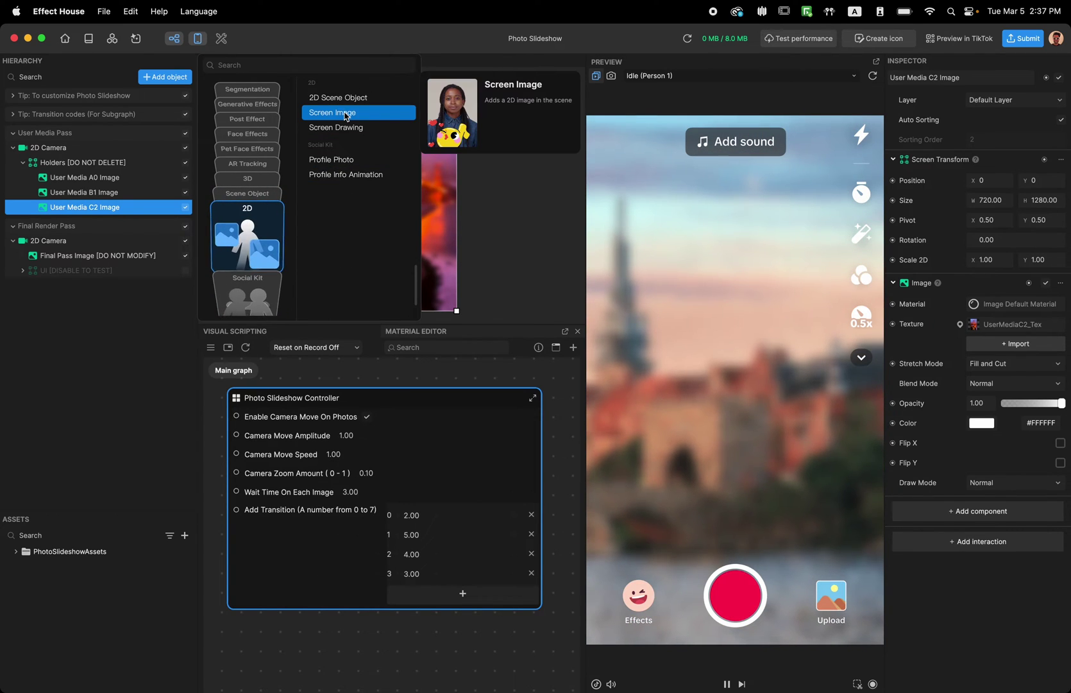
pyautogui.click(345, 116)
pyautogui.moveTo(73, 282); pyautogui.dragTo(75, 166)
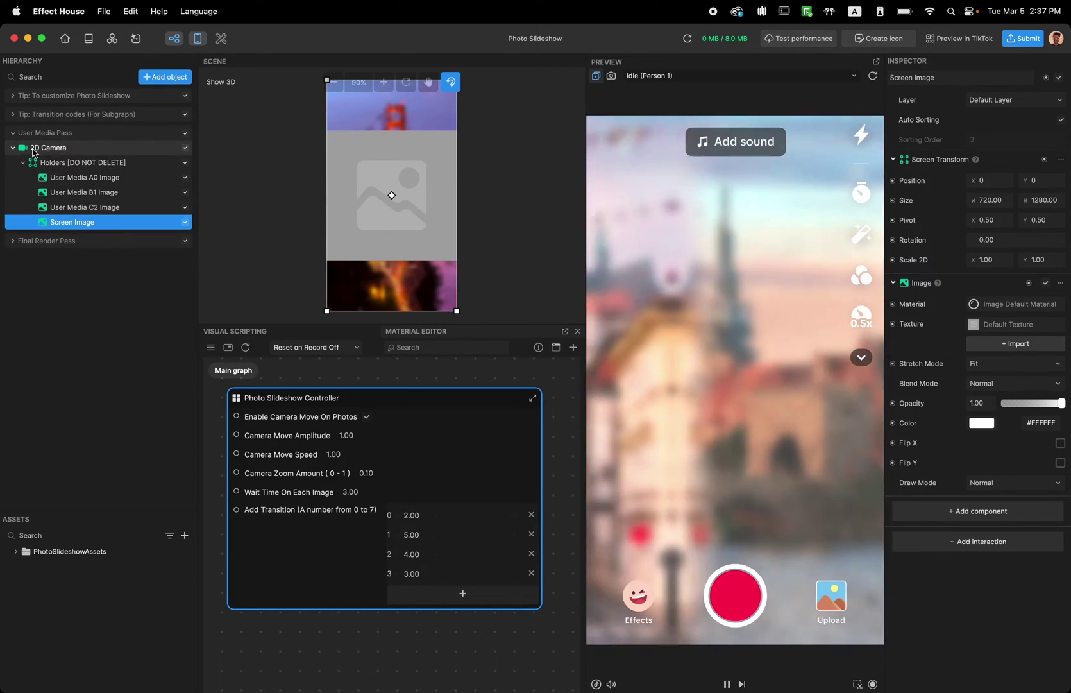
# Rename the Screen Image object under Holders as New User Media.
pyautogui.doubleClick(89, 222)
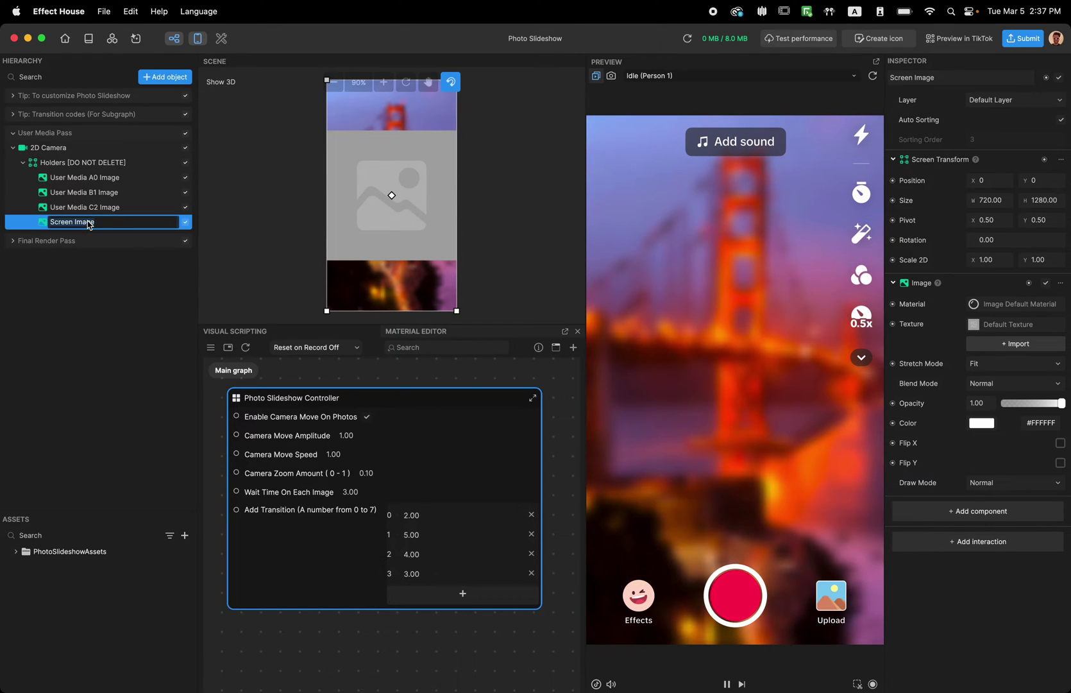
pyautogui.write('New')
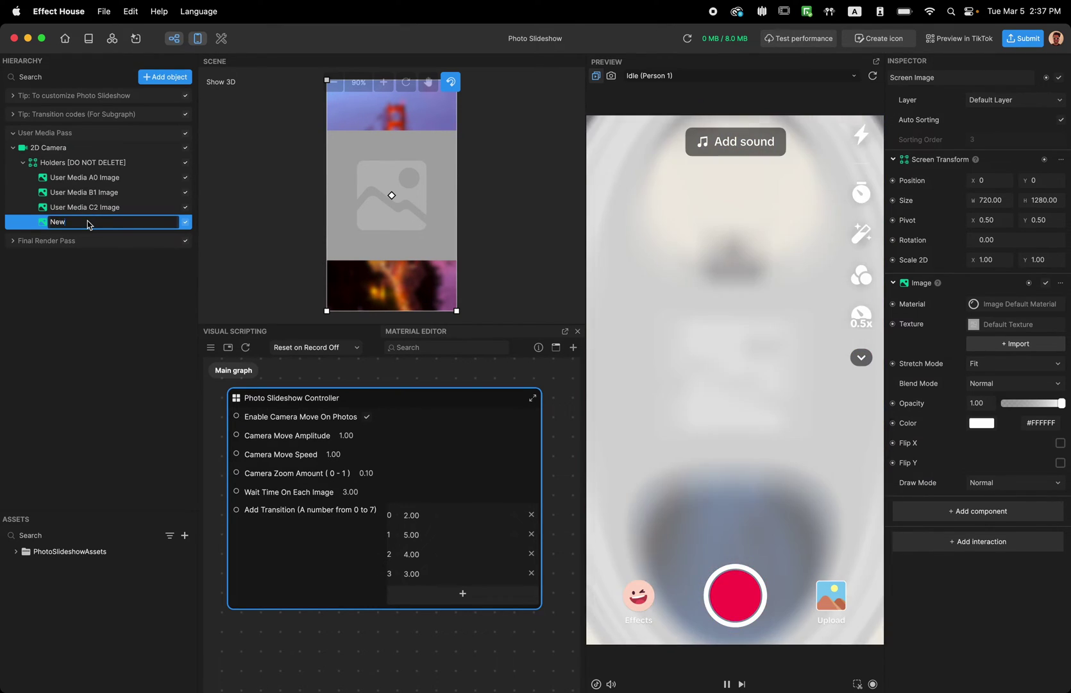
pyautogui.write(' User Media')
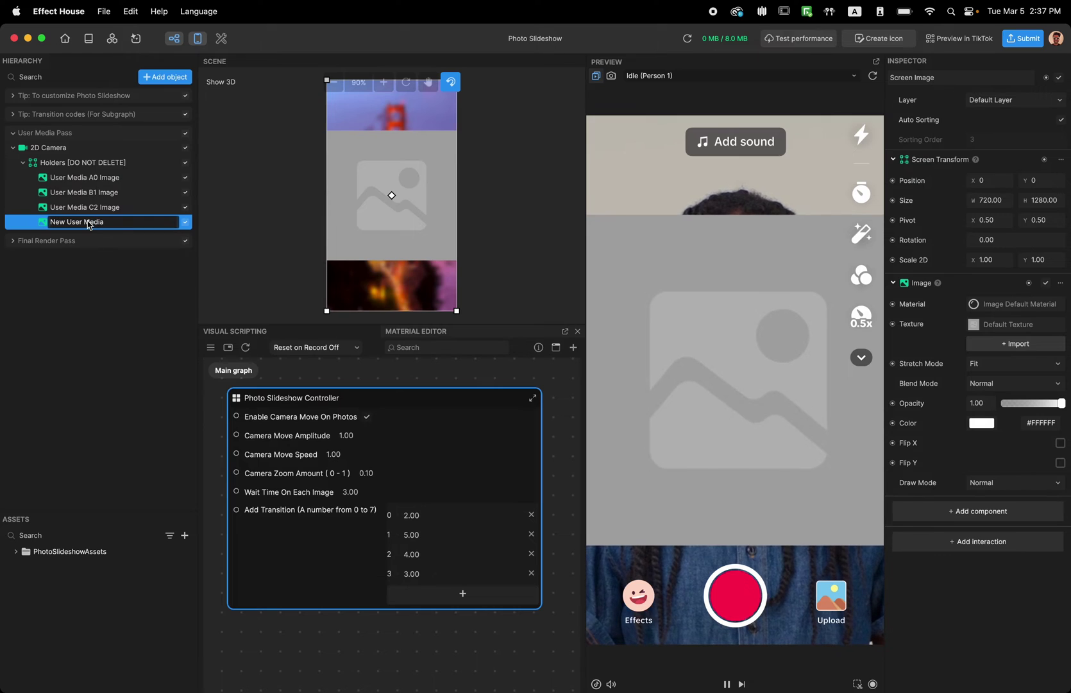
pyautogui.press('Return')
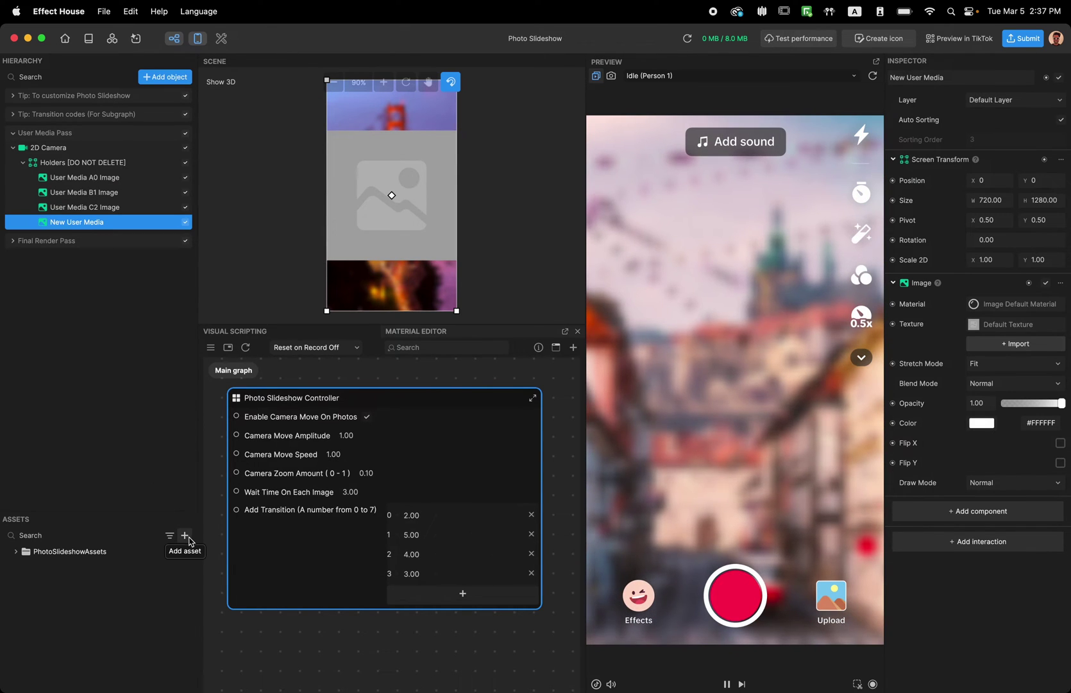
# Add a new User Media Texture to the project's assets.
pyautogui.click(186, 538)
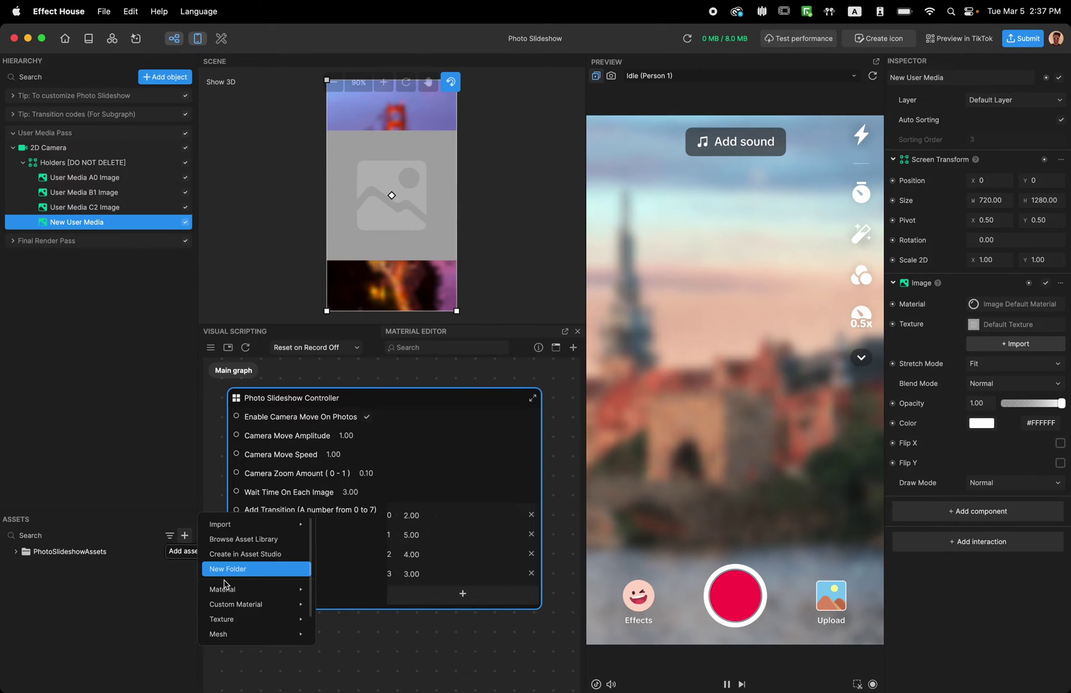
pyautogui.moveTo(233, 619)
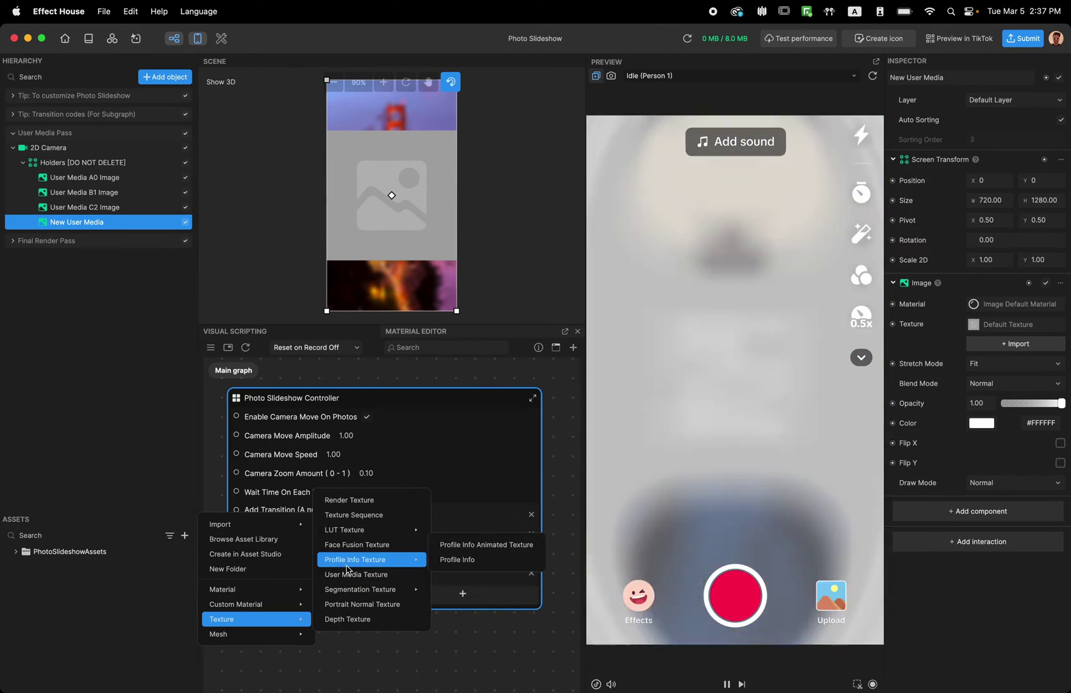
pyautogui.click(350, 575)
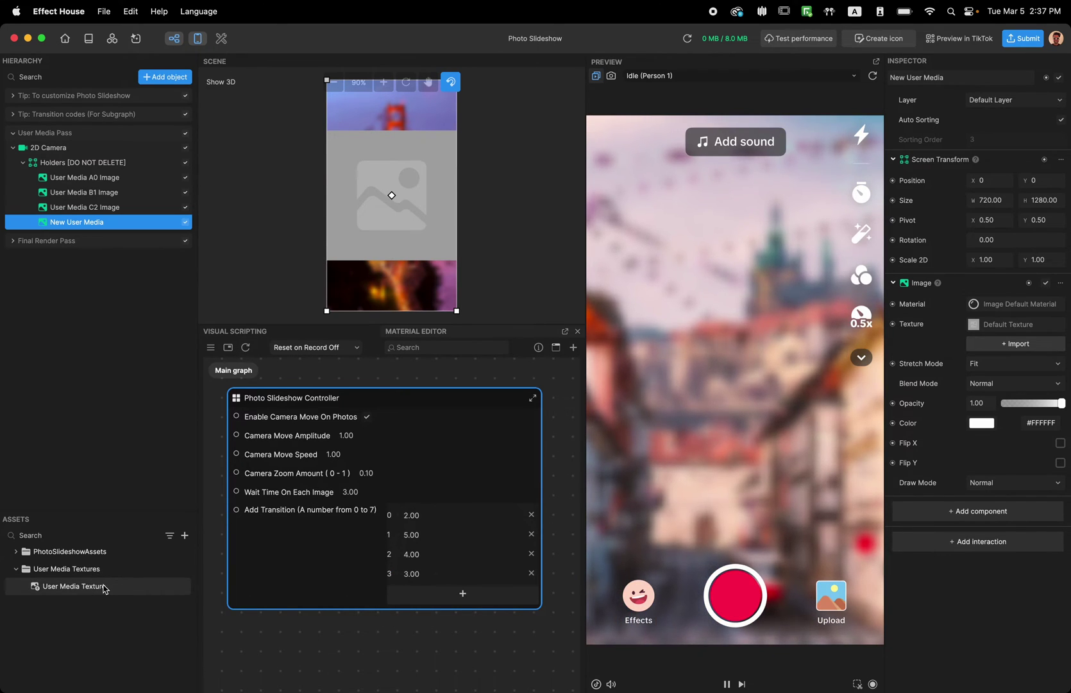
# Try the built-in Background Texture as the User Media Texture's default texture, and undo that change.
pyautogui.click(105, 586)
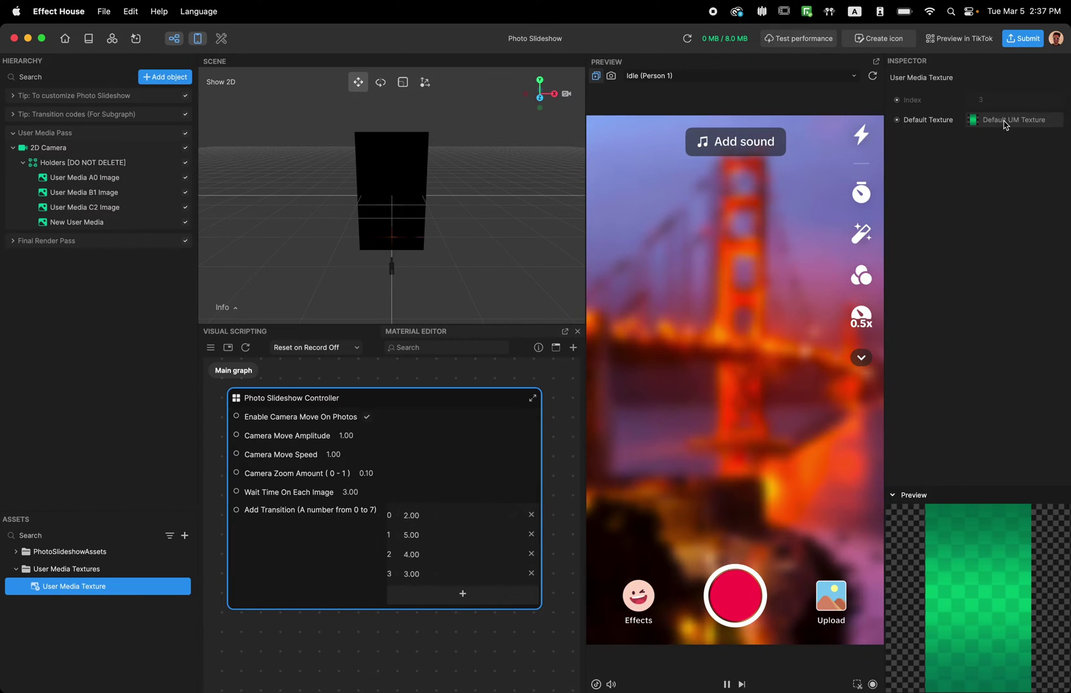
pyautogui.click(1005, 120)
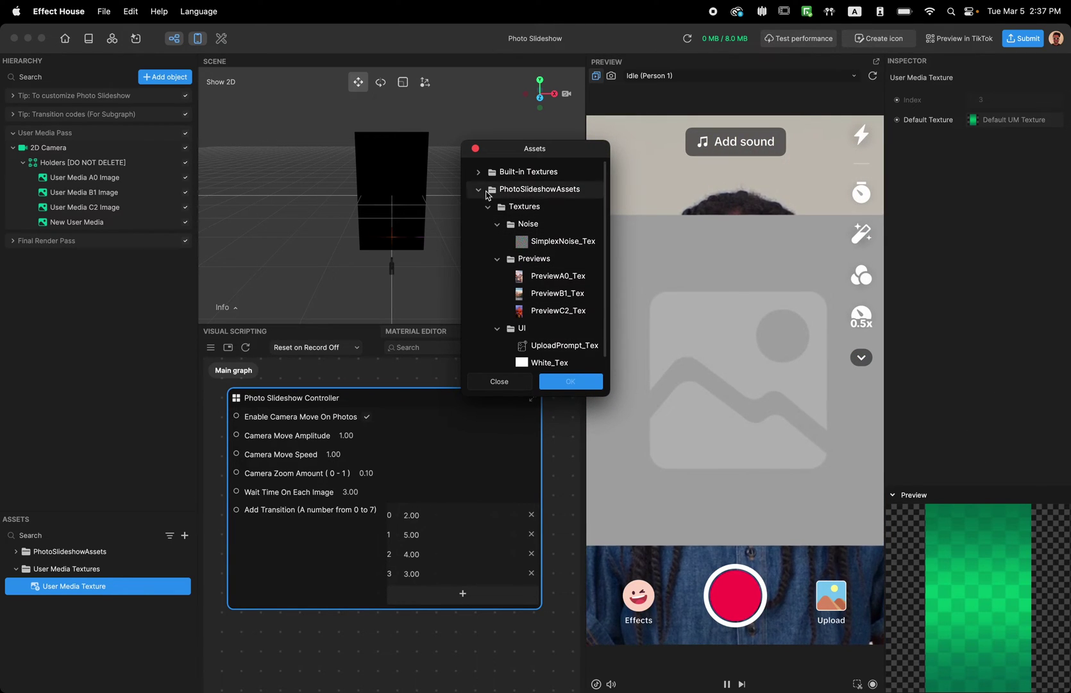
pyautogui.click(478, 172)
pyautogui.doubleClick(543, 189)
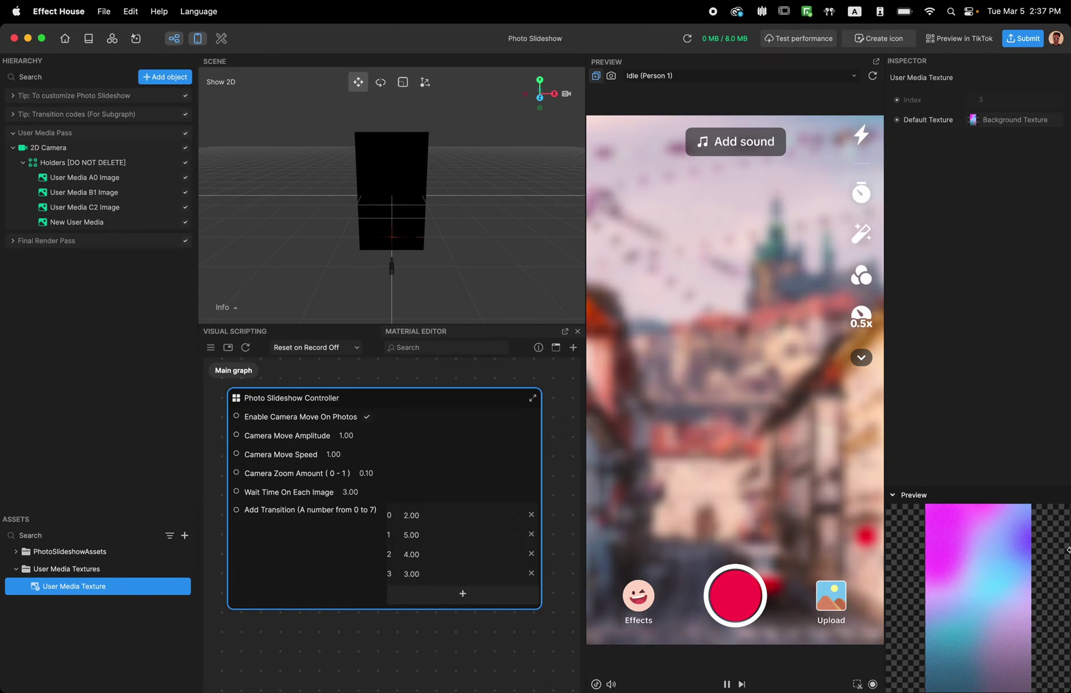
pyautogui.press('super+z')
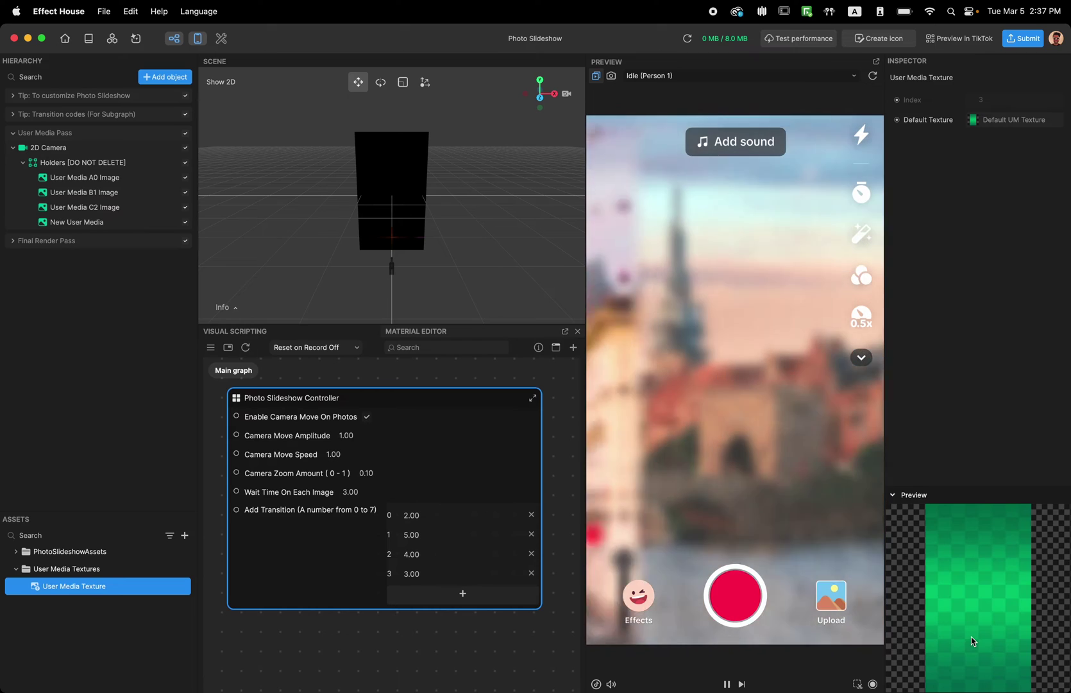
# Assign the new User Media Texture as the texture of the New User Media object.
pyautogui.click(81, 224)
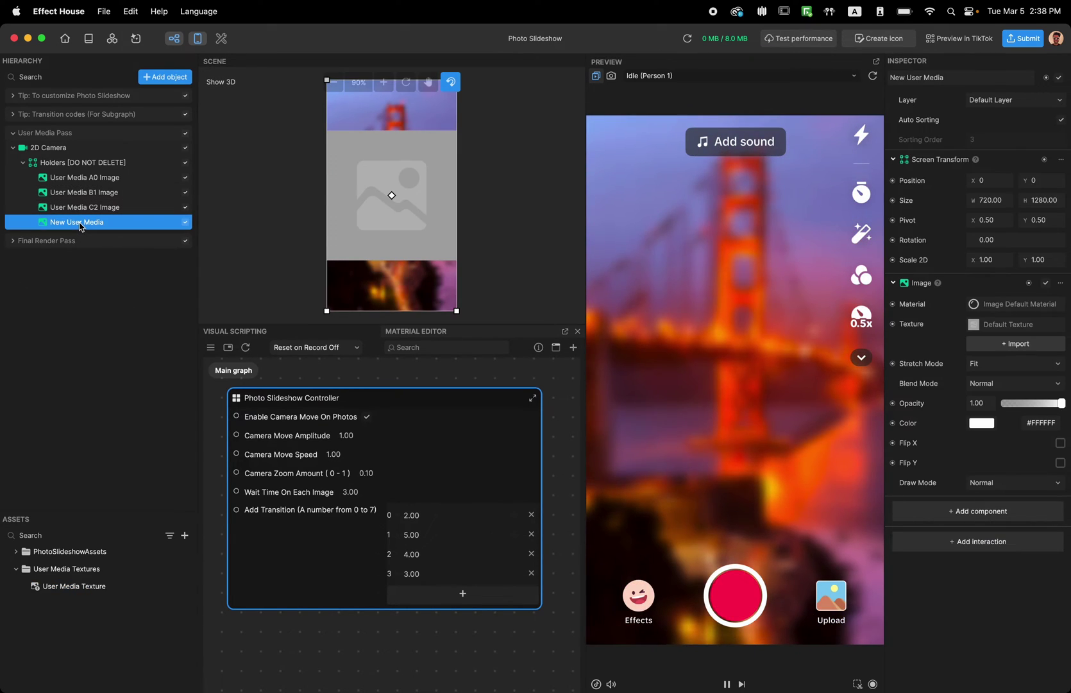
pyautogui.click(1012, 325)
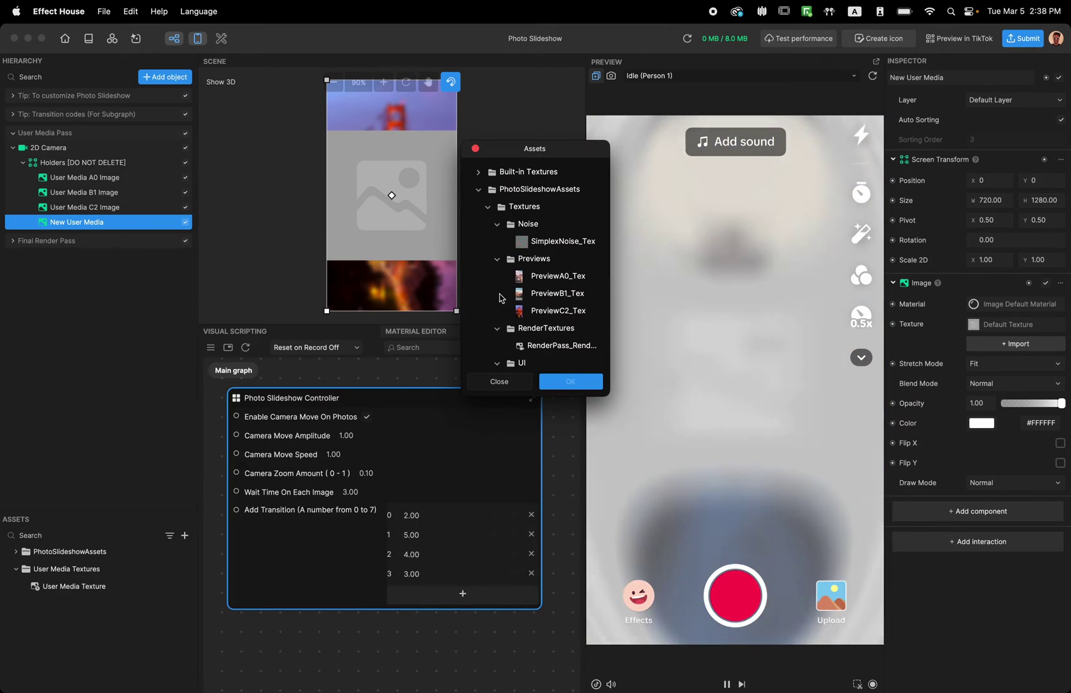
pyautogui.scroll(-5, 526, 280)
pyautogui.scroll(8, 524, 280)
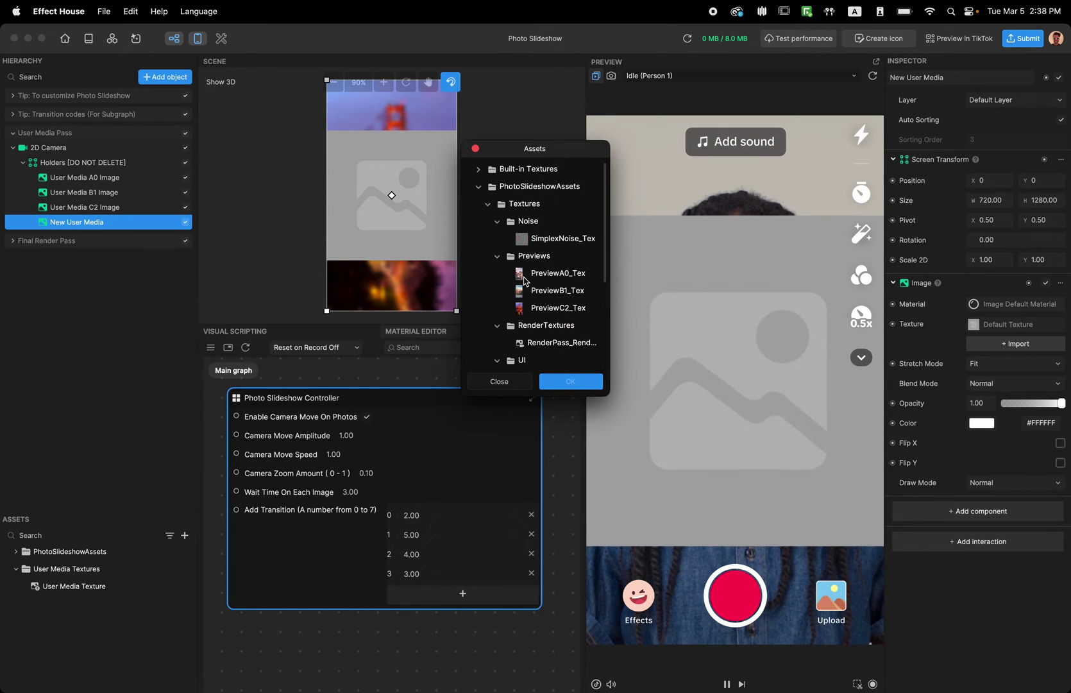
pyautogui.scroll(-9, 528, 286)
pyautogui.scroll(-1, 527, 286)
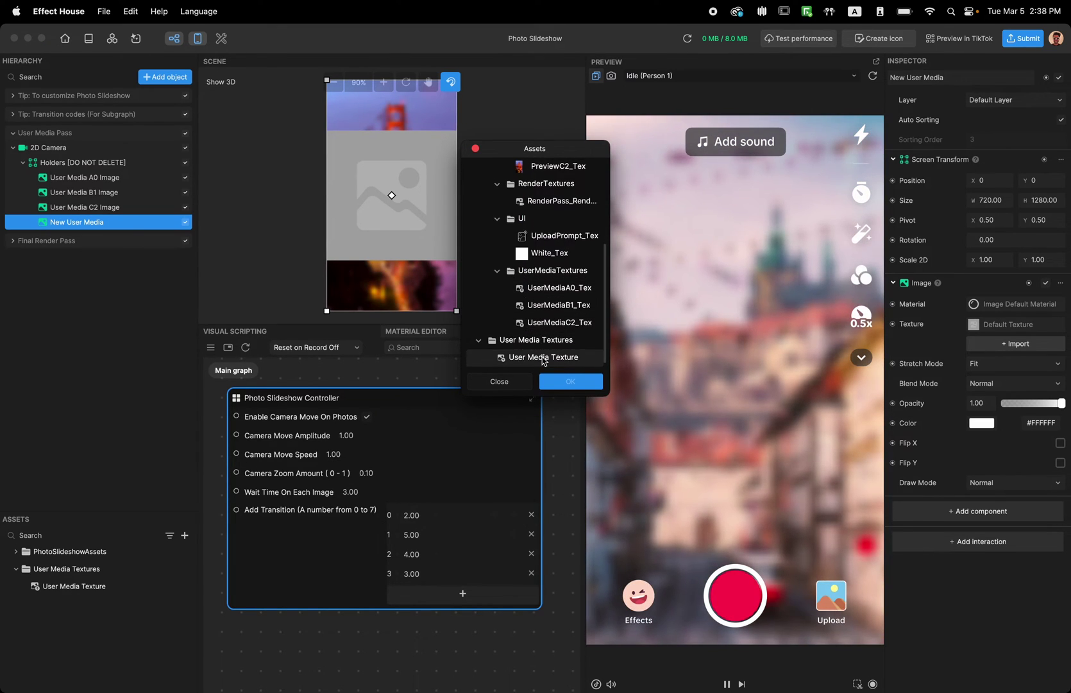
pyautogui.click(567, 358)
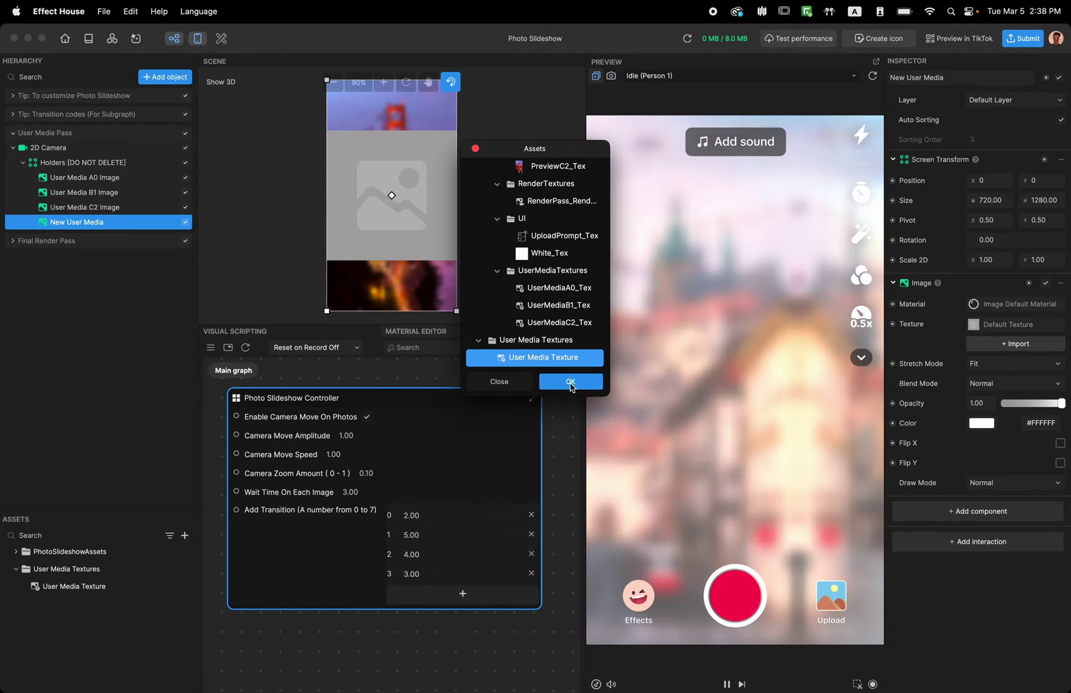
pyautogui.click(568, 380)
# Rename the User Media Texture asset as New User Media Texture and select the New User Media object.
pyautogui.click(67, 587)
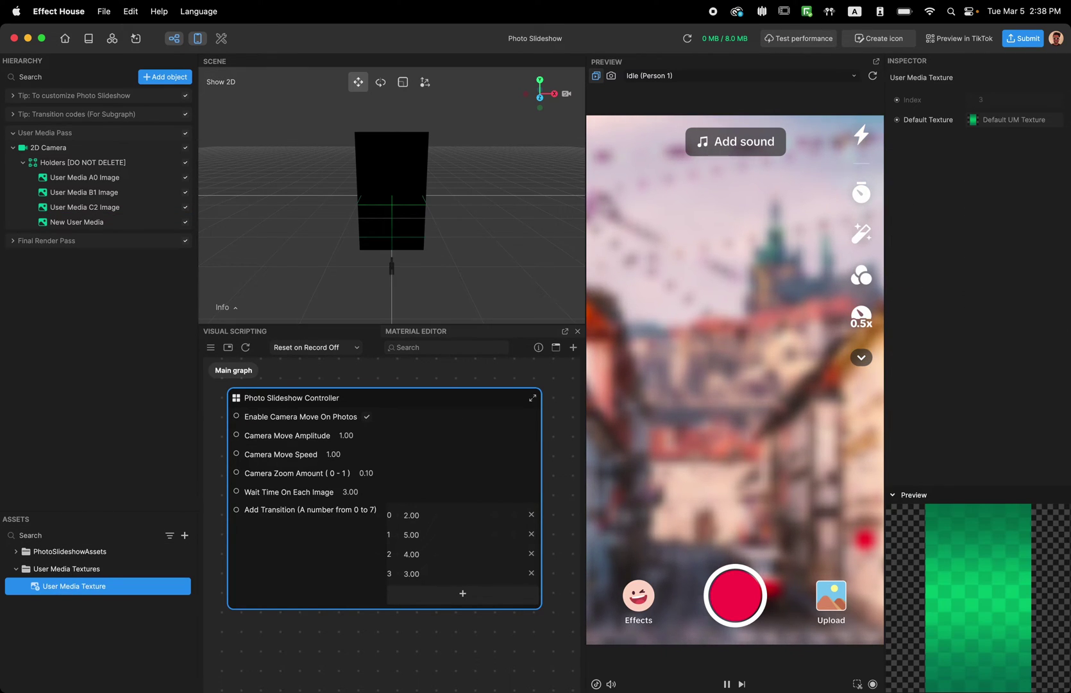
pyautogui.click(67, 586)
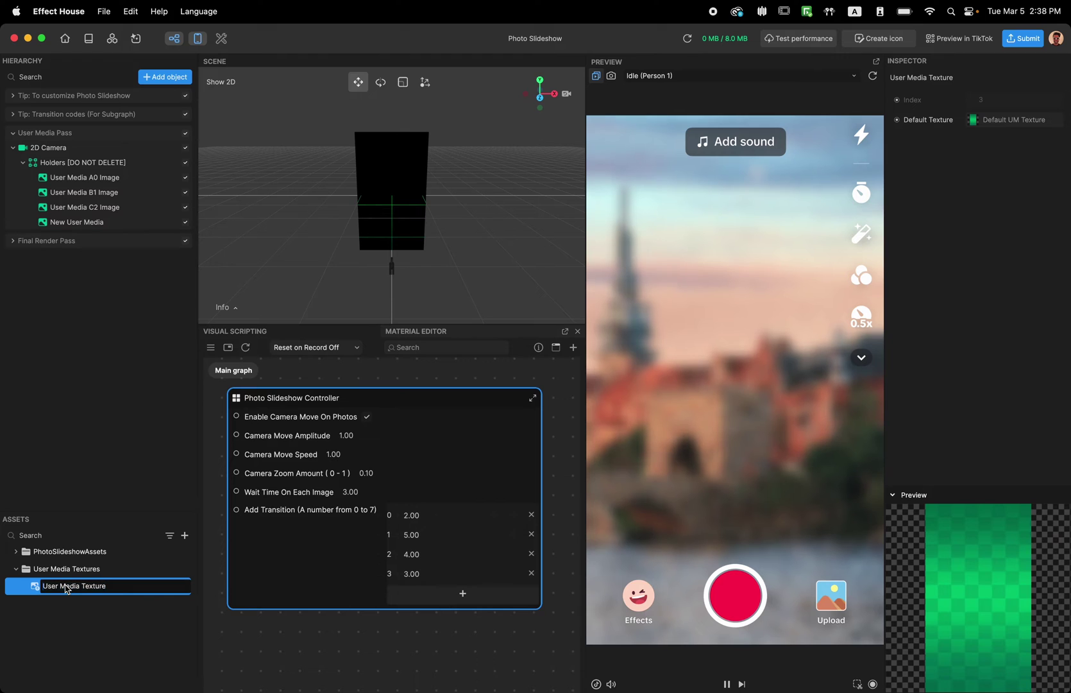
pyautogui.press('Return')
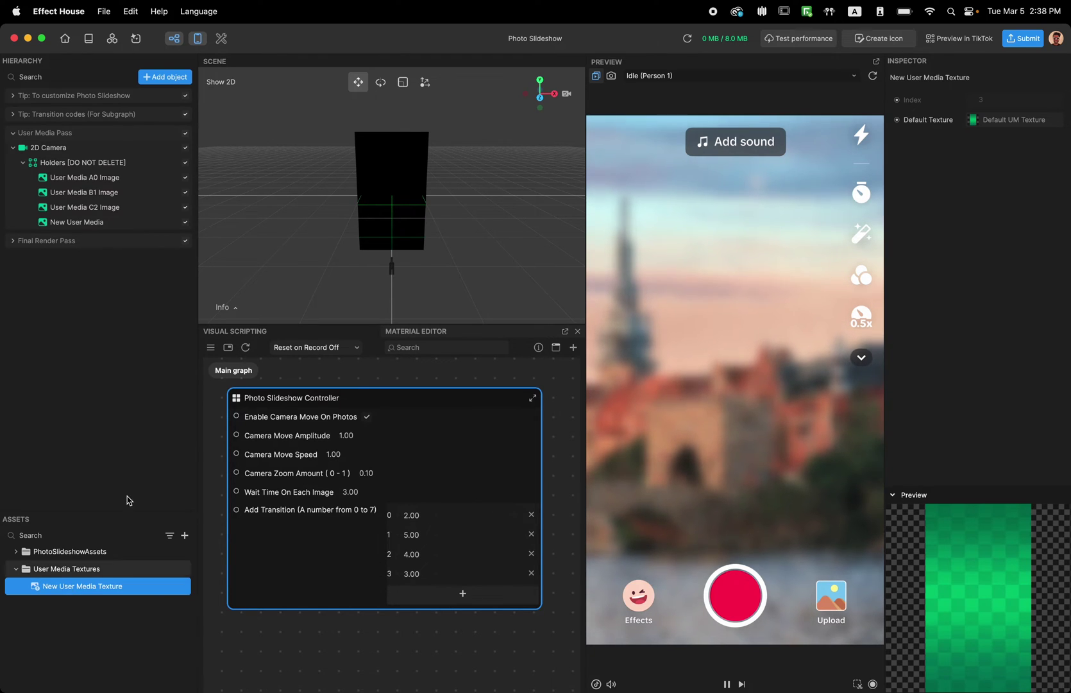
pyautogui.click(112, 223)
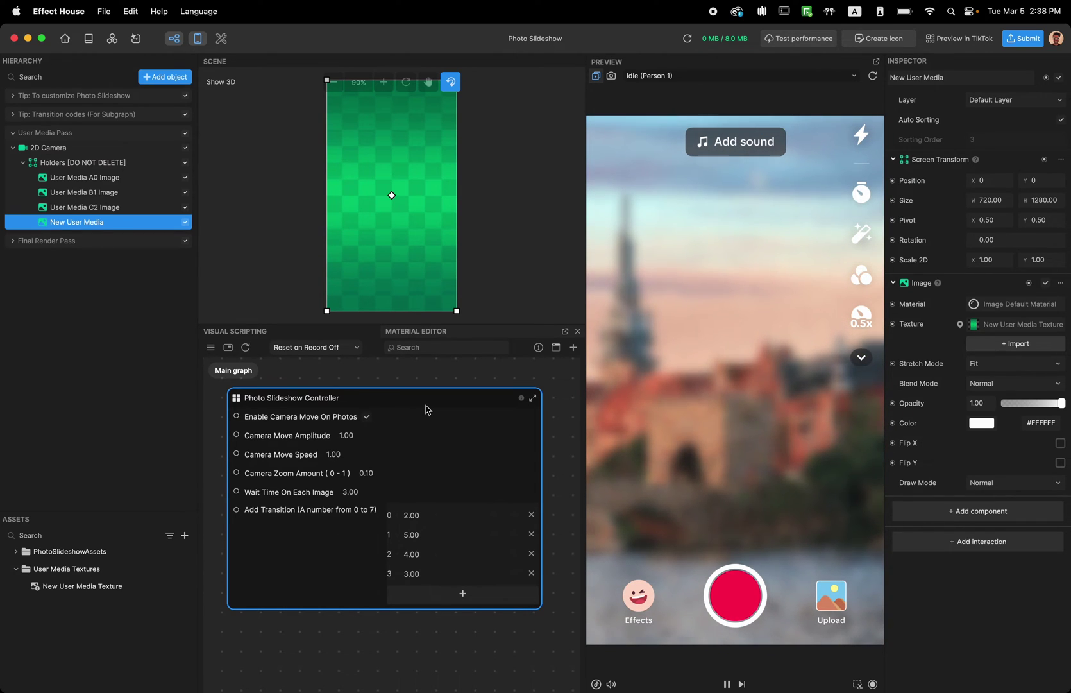
# Open the Check How Many User Media Is Uploaded subgraph inside the Photo Slideshow Controller.
pyautogui.doubleClick(422, 400)
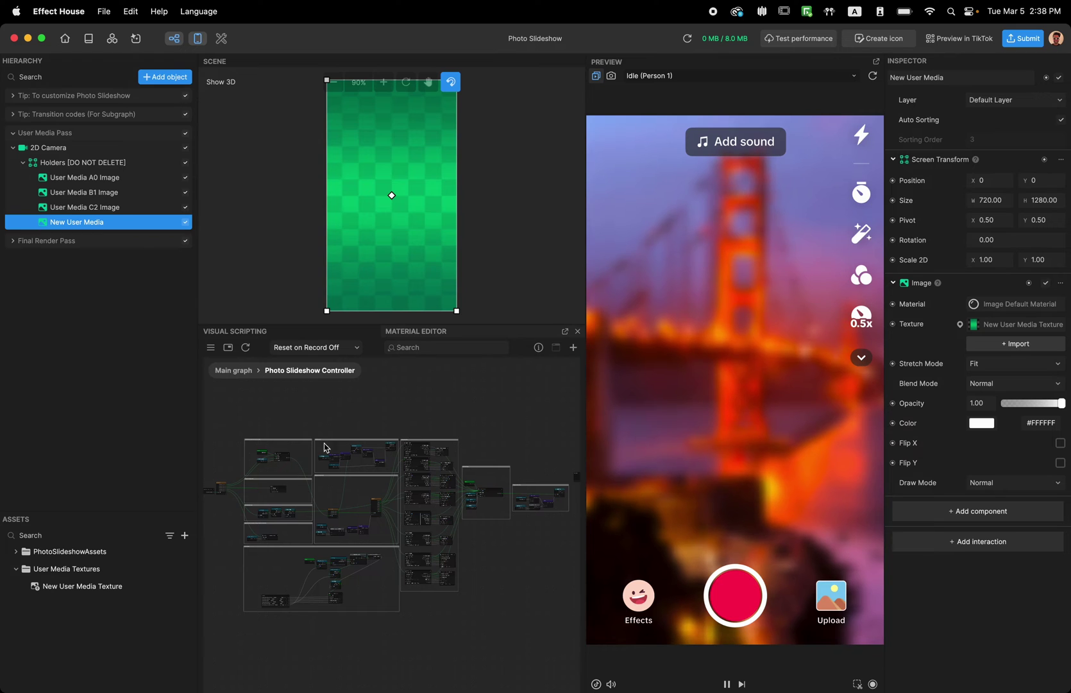
pyautogui.click(235, 370)
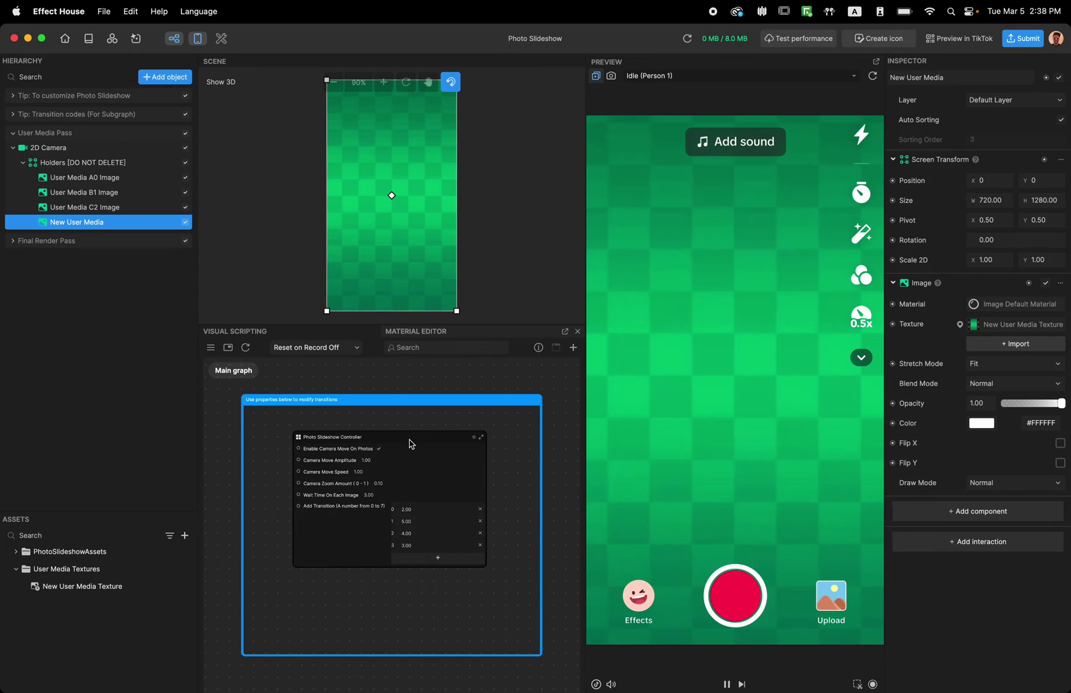
pyautogui.doubleClick(409, 441)
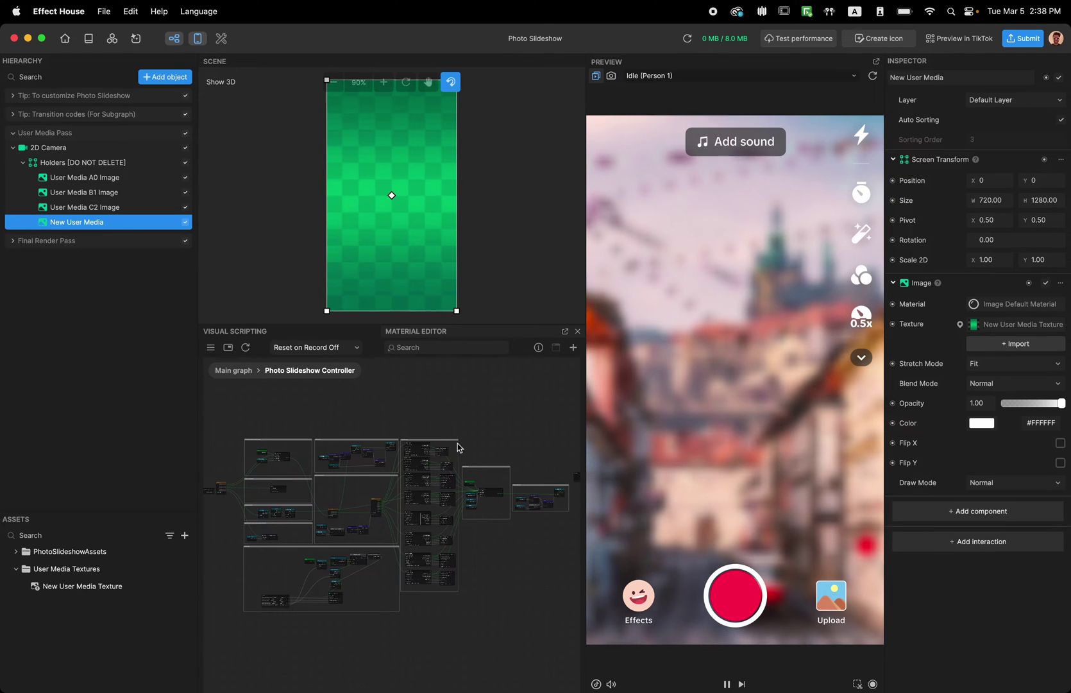
pyautogui.scroll(3, 301, 539)
pyautogui.scroll(-2, 250, 496)
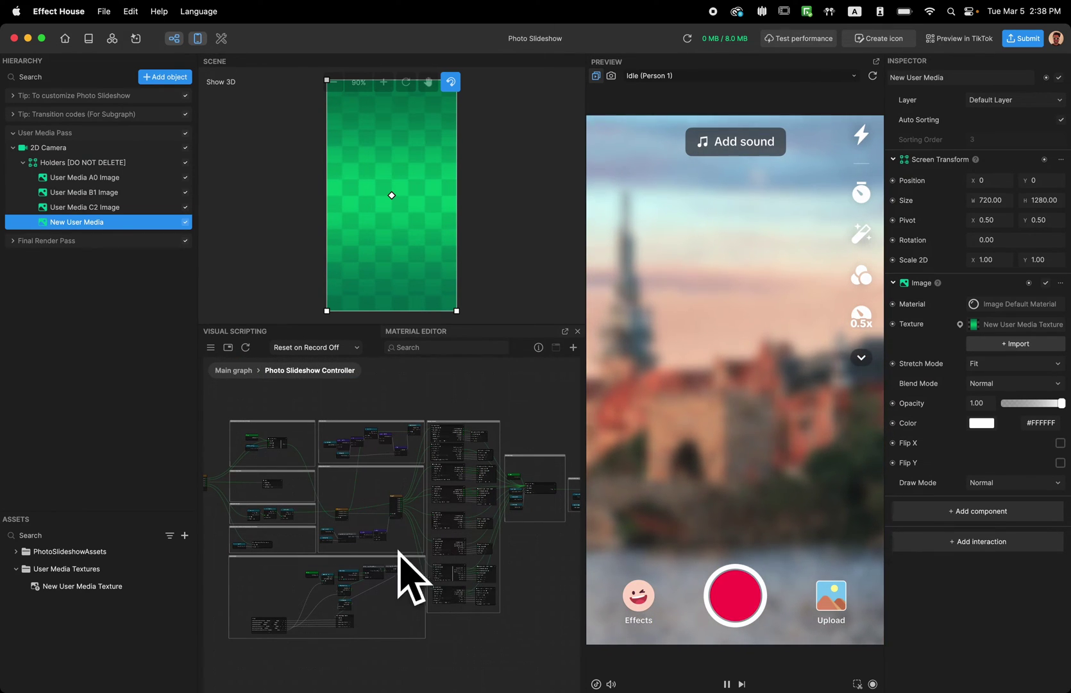
pyautogui.scroll(2, 411, 550)
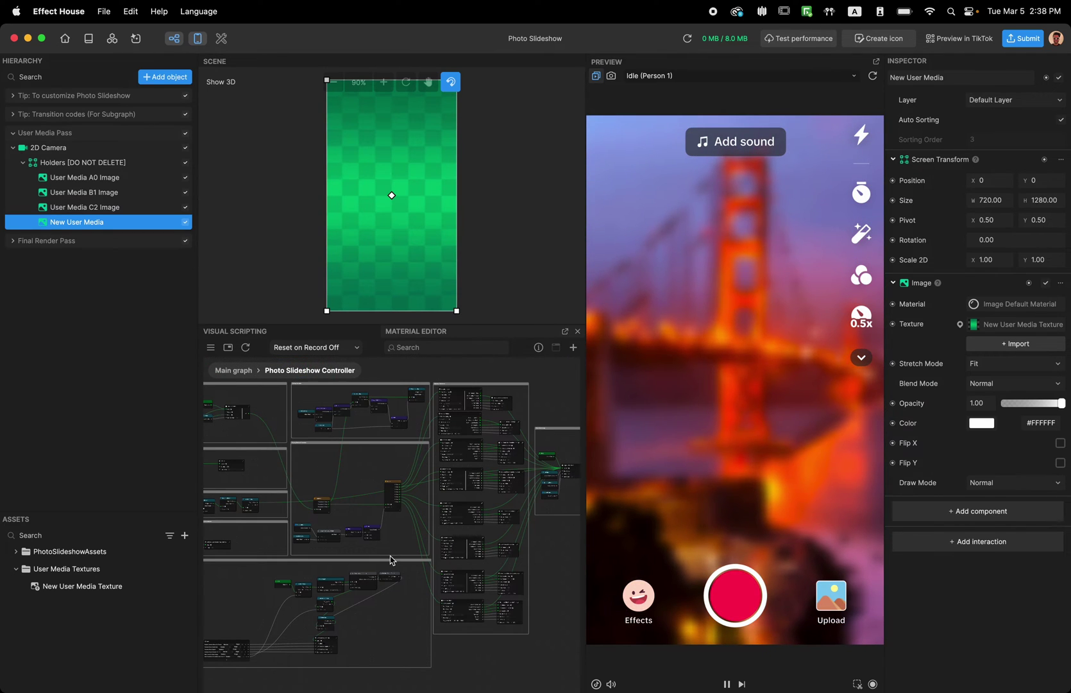
pyautogui.moveTo(395, 553); pyautogui.dragTo(445, 559)
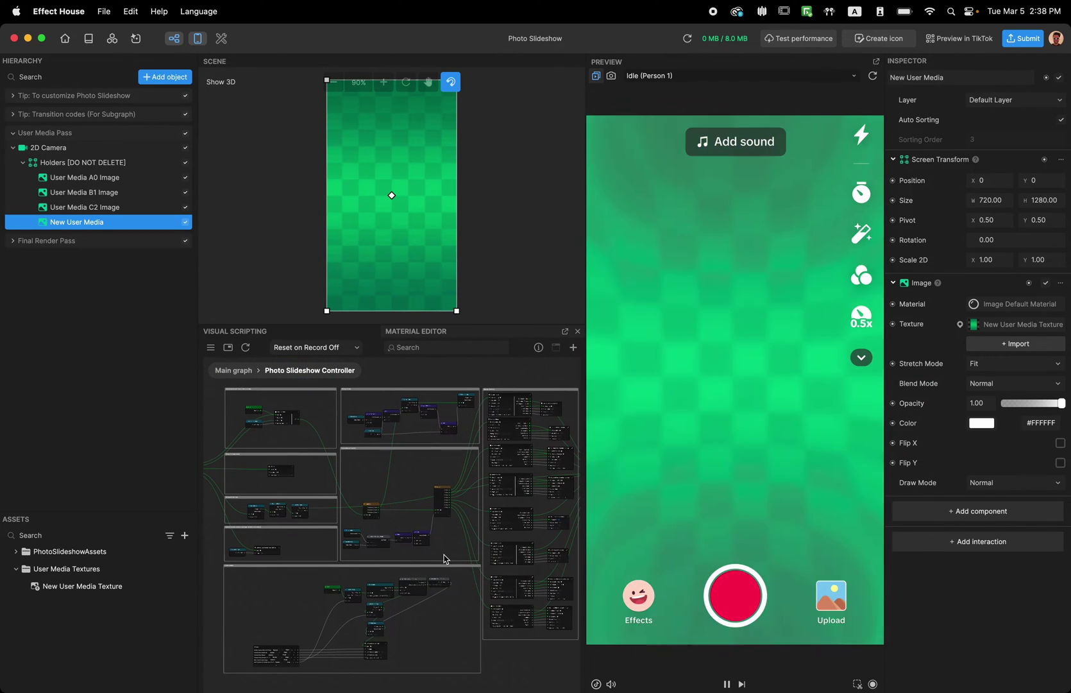
pyautogui.moveTo(316, 484); pyautogui.dragTo(384, 496)
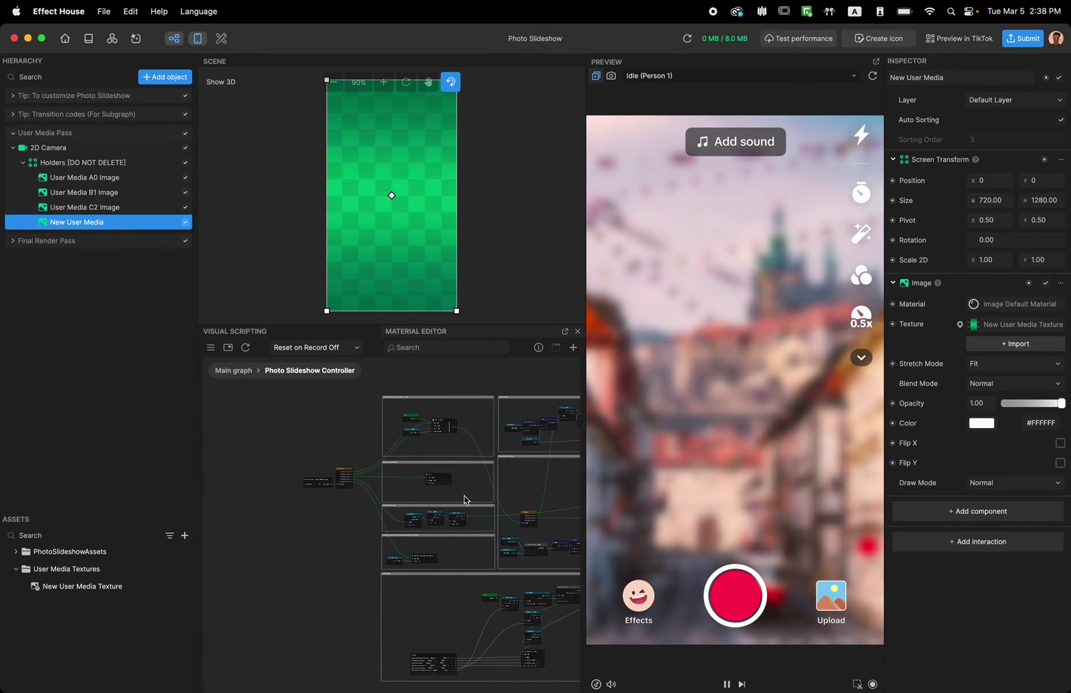
pyautogui.scroll(10, 311, 484)
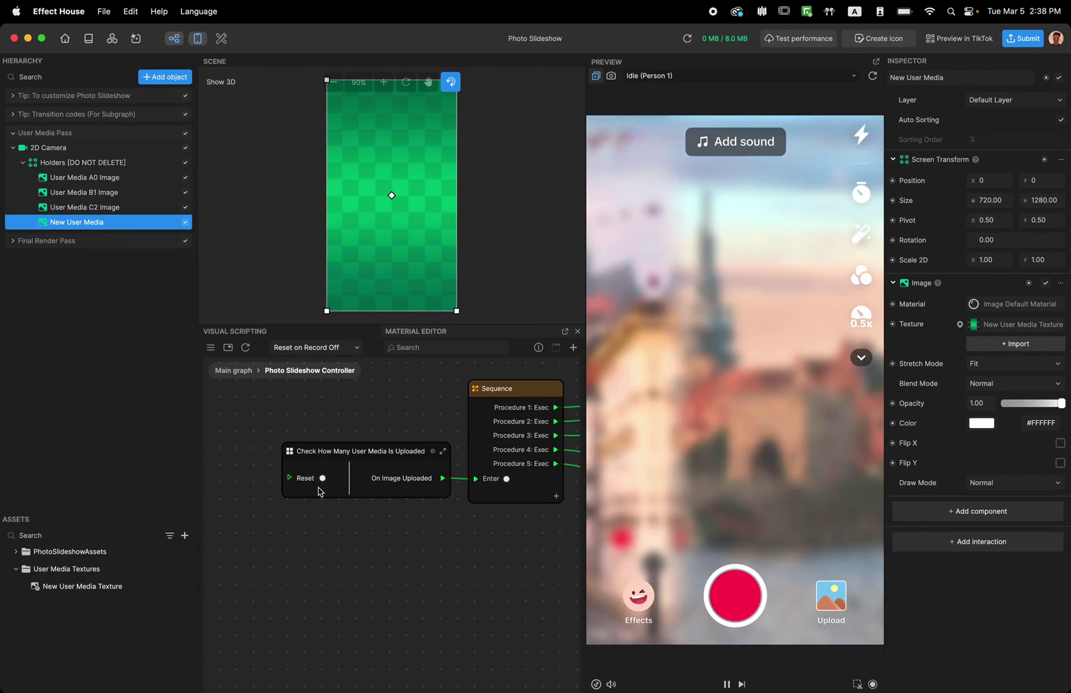
pyautogui.scroll(5, 314, 484)
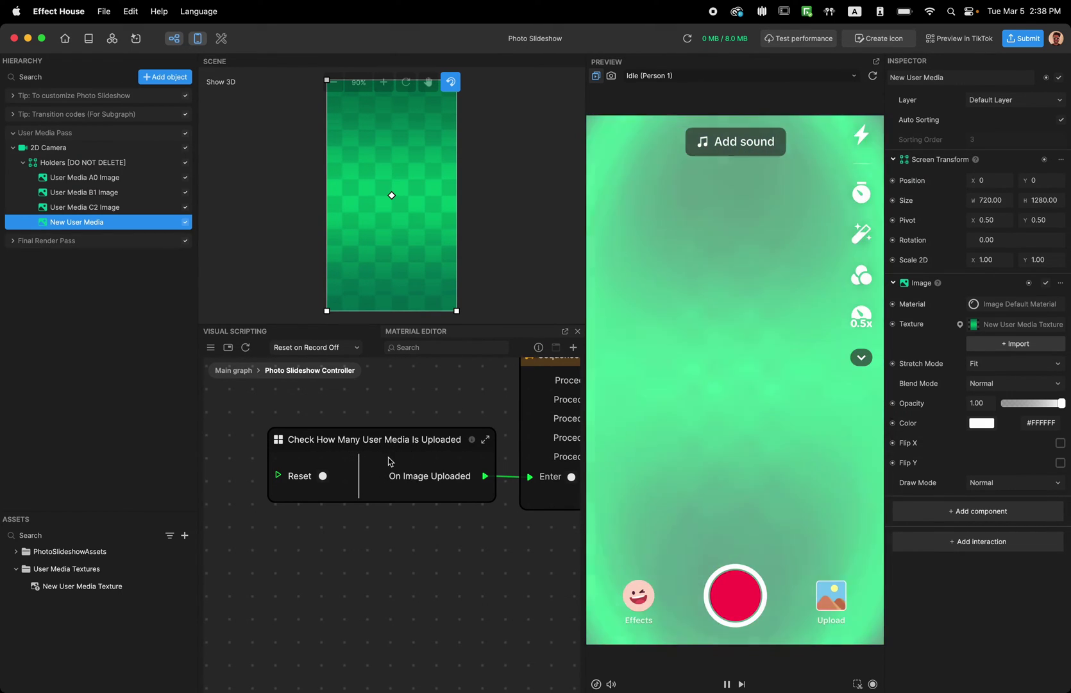
pyautogui.click(389, 458)
pyautogui.doubleClick(368, 458)
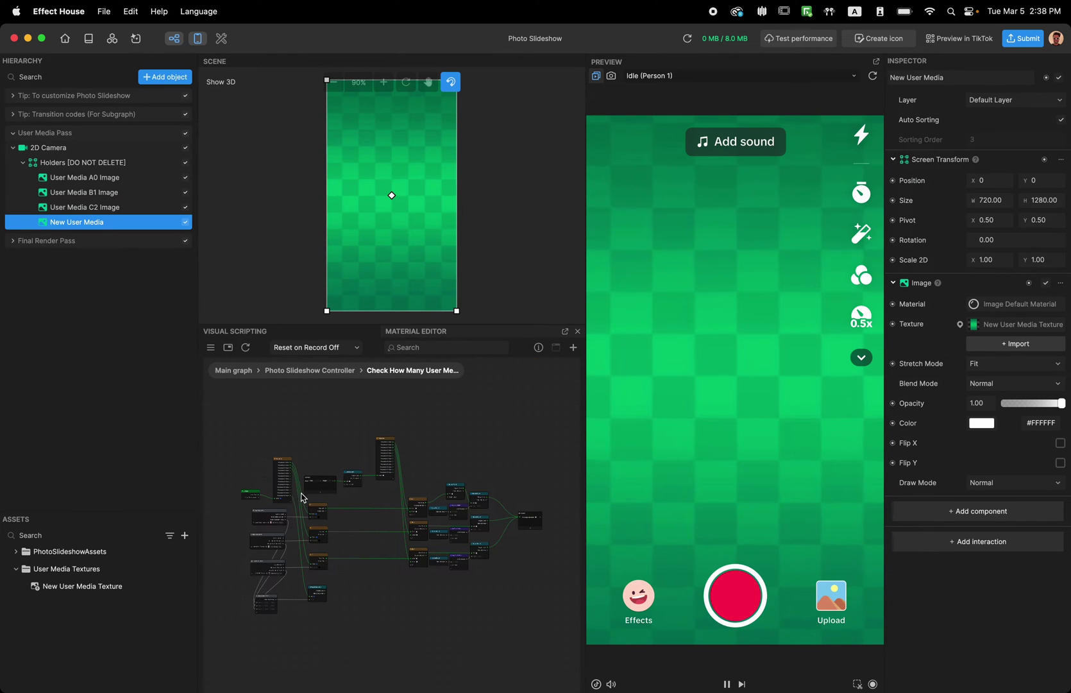
# Move the two lowest connected nodes further down to make room beneath the third user media row.
pyautogui.scroll(-5, 301, 497)
pyautogui.moveTo(392, 572); pyautogui.dragTo(286, 574)
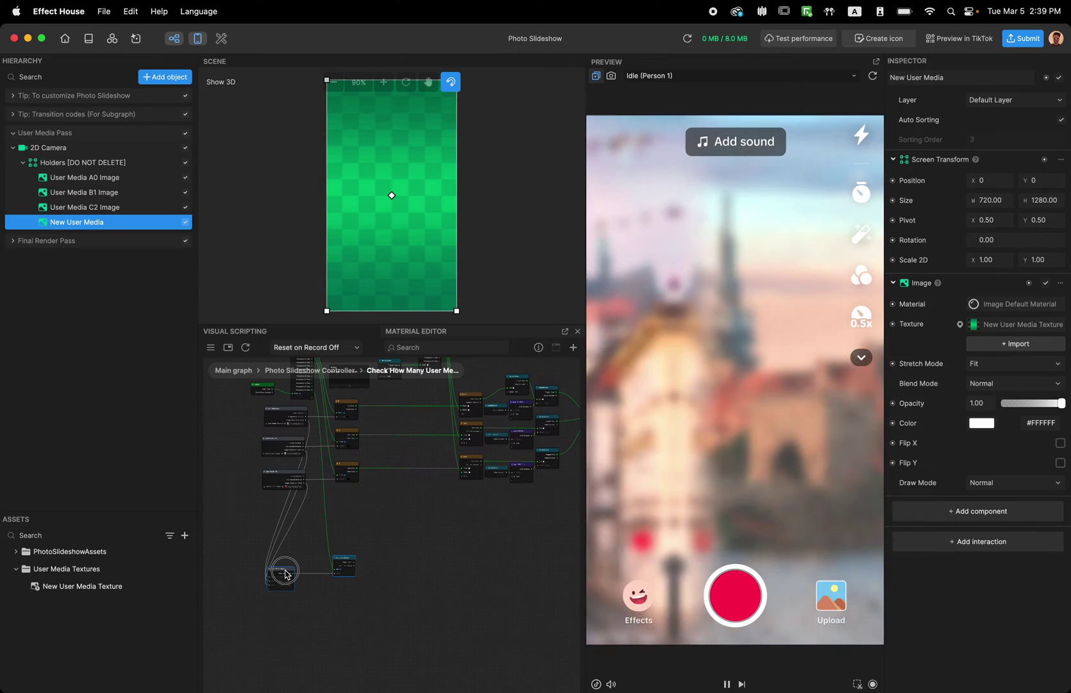
pyautogui.rightClick(346, 556)
pyautogui.click(512, 588)
pyautogui.scroll(1, 512, 588)
# Select all nodes in the third user media row, from its user media node to the last node before the merge.
pyautogui.moveTo(568, 520); pyautogui.dragTo(271, 476)
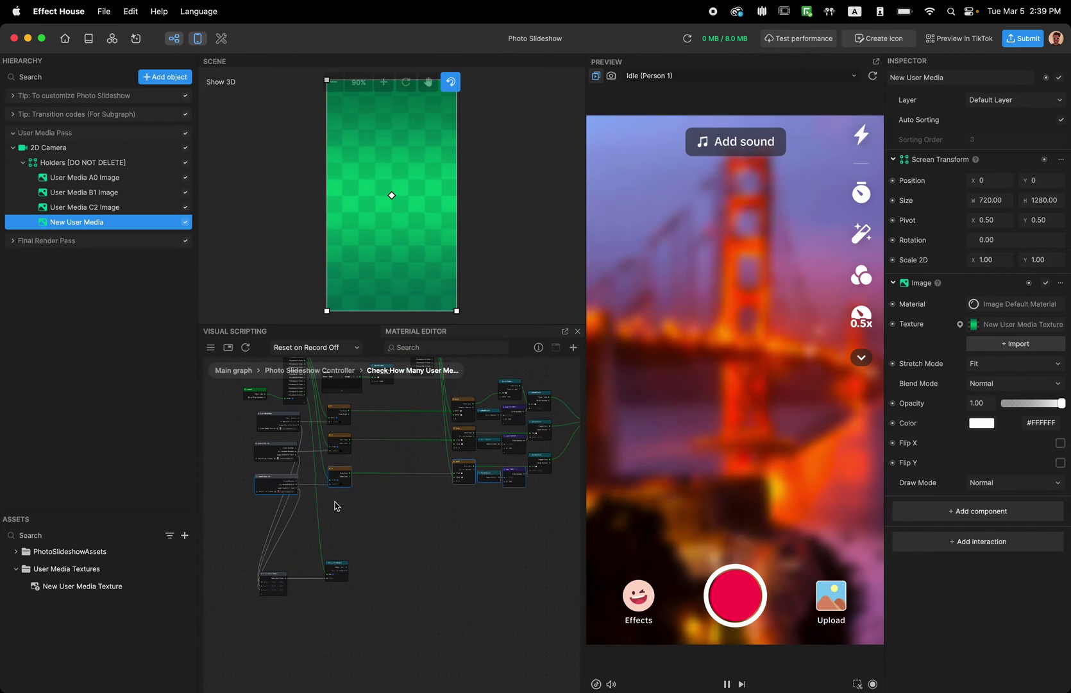
pyautogui.scroll(-2, 403, 506)
pyautogui.moveTo(510, 510); pyautogui.dragTo(295, 481)
pyautogui.scroll(2, 427, 502)
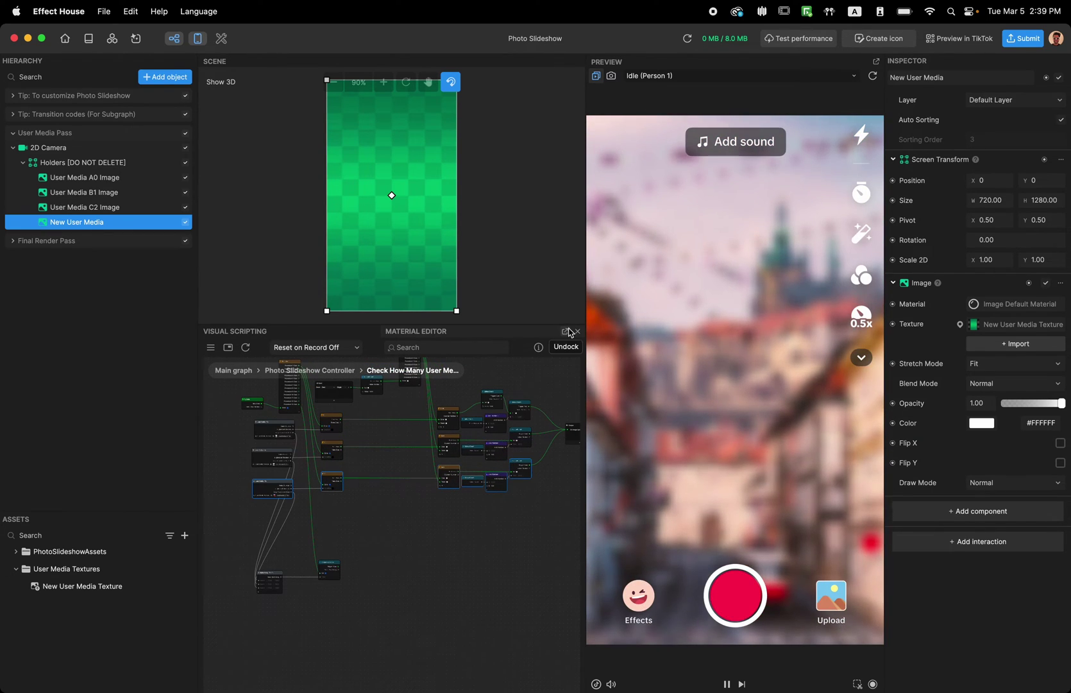
# Undock the visual scripting graph into its own window and enlarge it to show the whole subgraph.
pyautogui.click(569, 332)
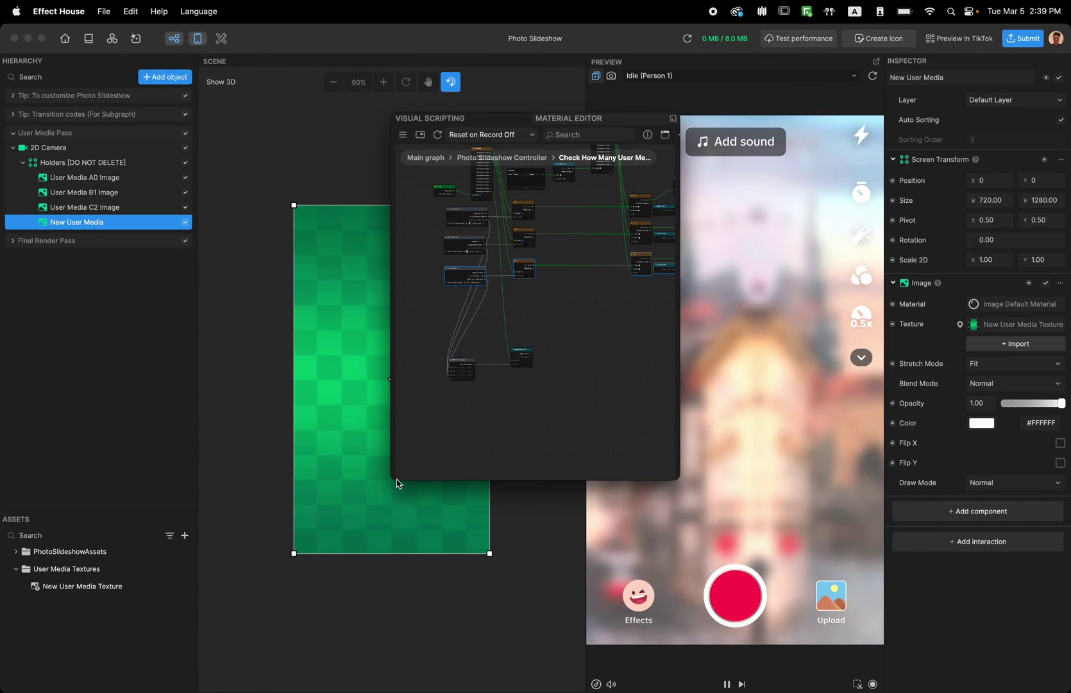
pyautogui.moveTo(391, 479); pyautogui.dragTo(184, 535)
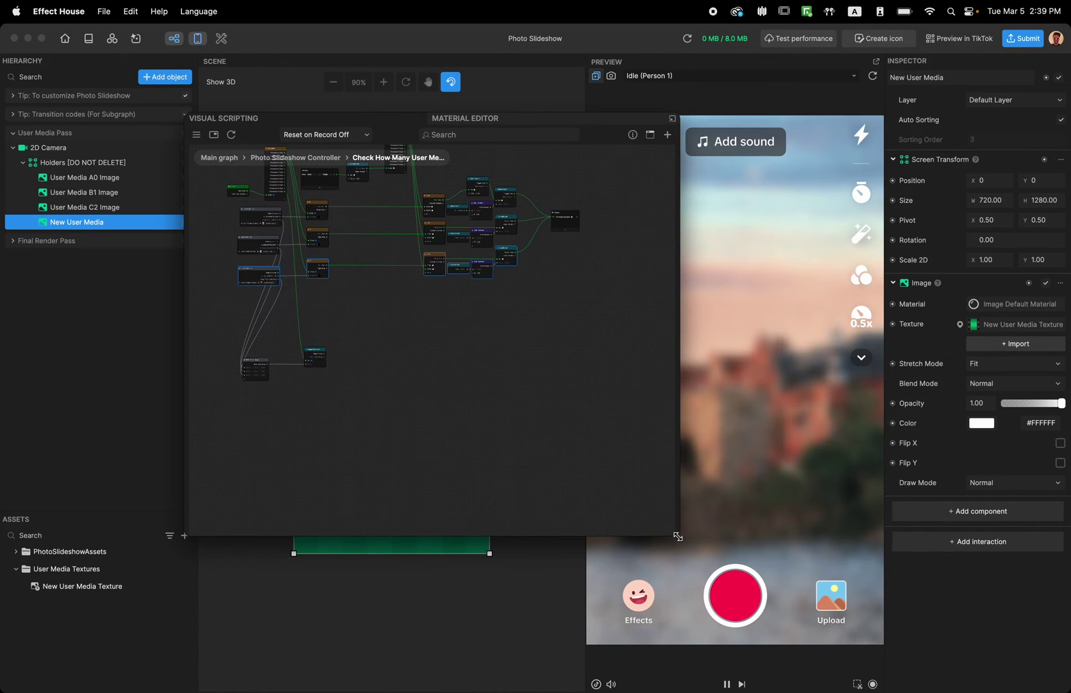
pyautogui.moveTo(677, 536); pyautogui.dragTo(927, 573)
pyautogui.scroll(3, 459, 397)
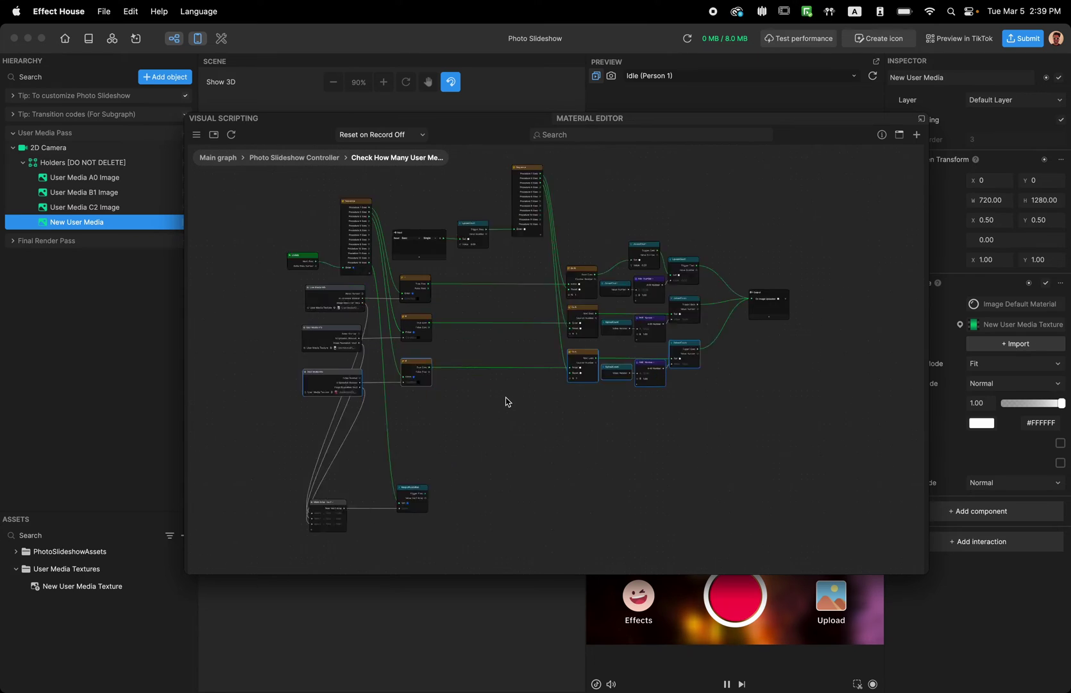
# Duplicate the nodes of the third user media row and place the copy directly beneath it as a fourth row.
pyautogui.scroll(3, 506, 402)
pyautogui.hscroll(-2, 738, 435)
pyautogui.moveTo(821, 433); pyautogui.dragTo(306, 357)
pyautogui.hotkey('ctrl', 'c')
pyautogui.hotkey('ctrl', 'v')
pyautogui.moveTo(492, 381); pyautogui.dragTo(647, 399)
# Connect free outputs of the two Sequence nodes to the new row's Do N Reset and If Enter inputs.
pyautogui.moveTo(579, 359); pyautogui.dragTo(578, 432, button='middle')
pyautogui.moveTo(591, 185); pyautogui.dragTo(613, 414)
pyautogui.moveTo(613, 460); pyautogui.dragTo(632, 485)
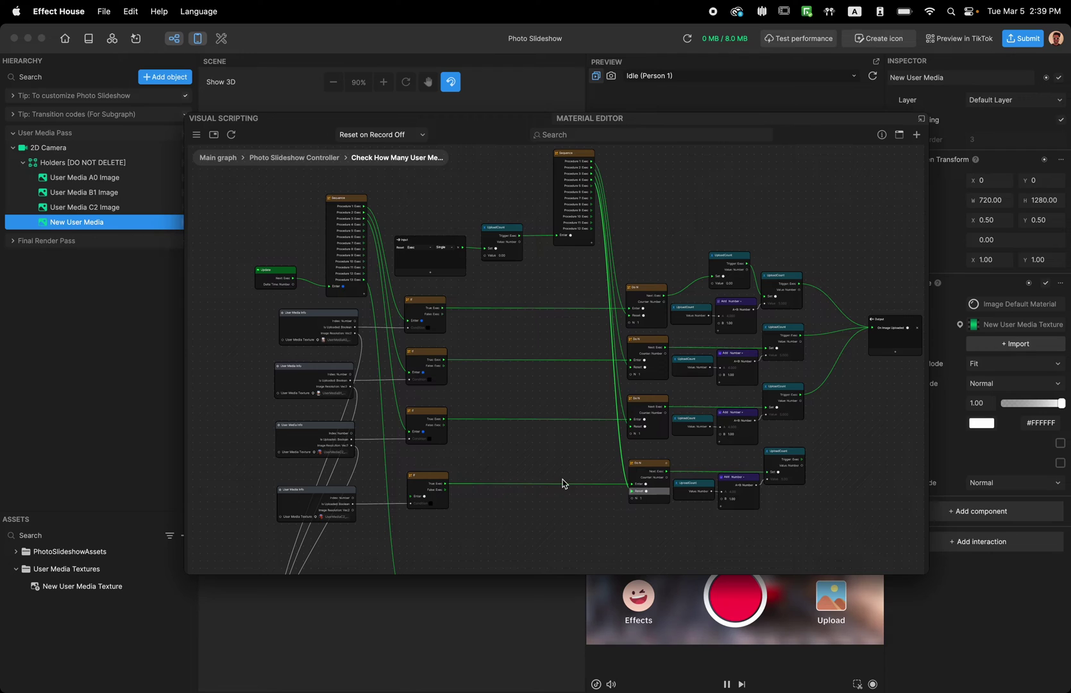
pyautogui.moveTo(365, 229); pyautogui.dragTo(389, 444)
pyautogui.moveTo(411, 500); pyautogui.dragTo(412, 504)
# Connect the Trigger output of the new row's last UploadCount node to the Output node's On Image Uploaded input.
pyautogui.scroll(-2, 585, 518)
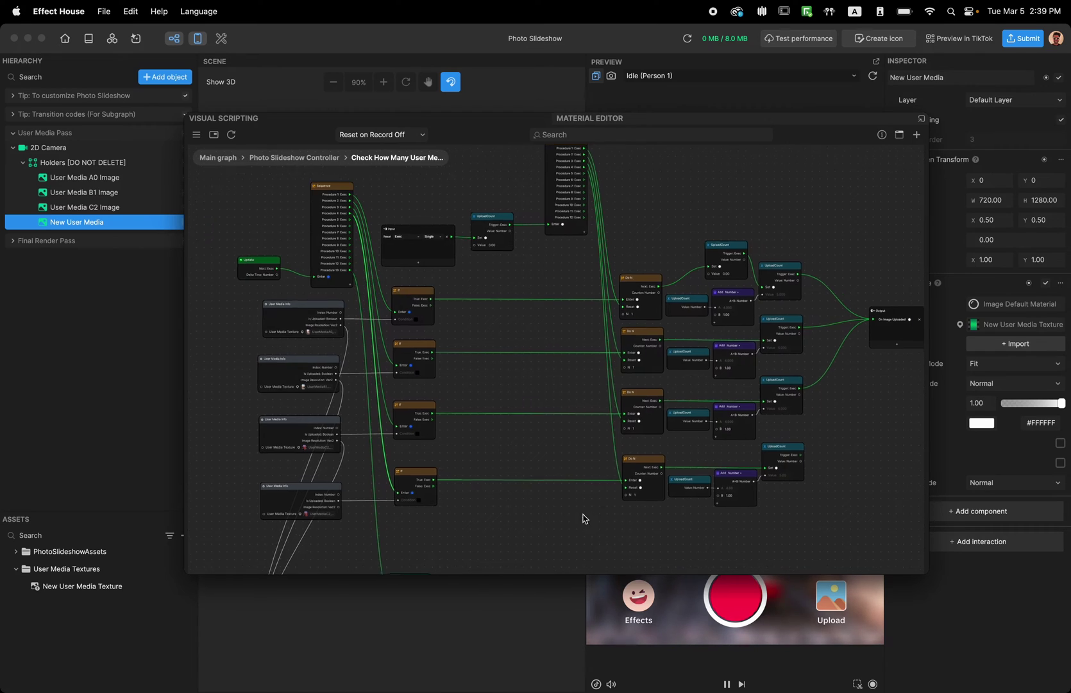
pyautogui.hscroll(3, 585, 518)
pyautogui.moveTo(689, 443); pyautogui.dragTo(763, 309)
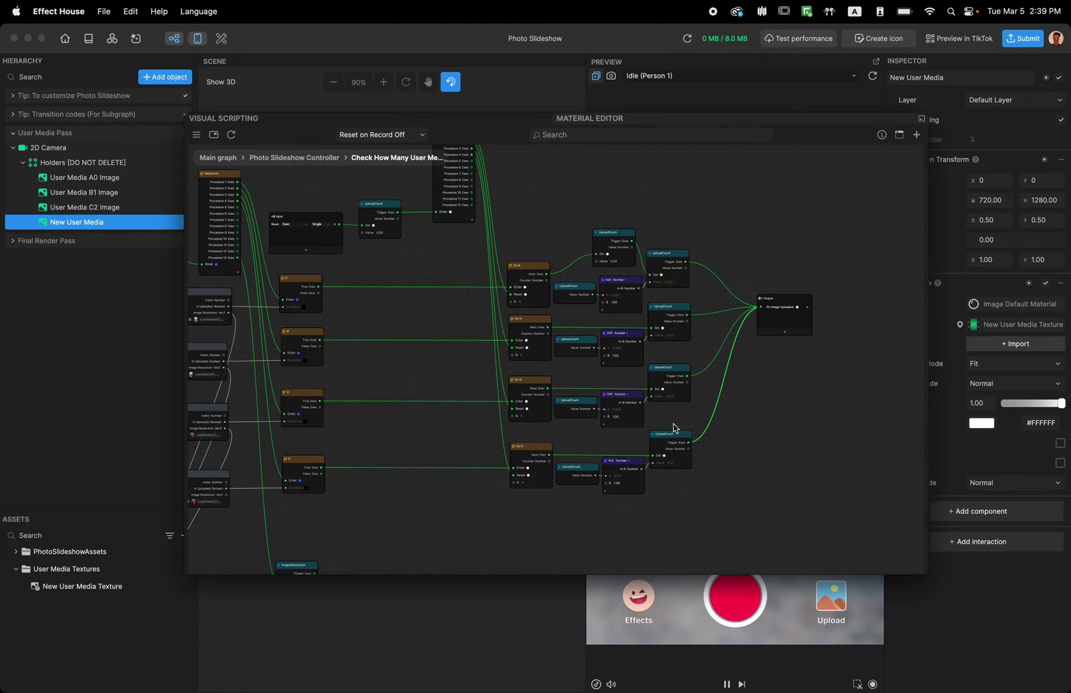
# Add Item 3 to the Make Array node and feed it the fourth User Media Info node's Image Resolution.
pyautogui.hscroll(-3, 549, 531)
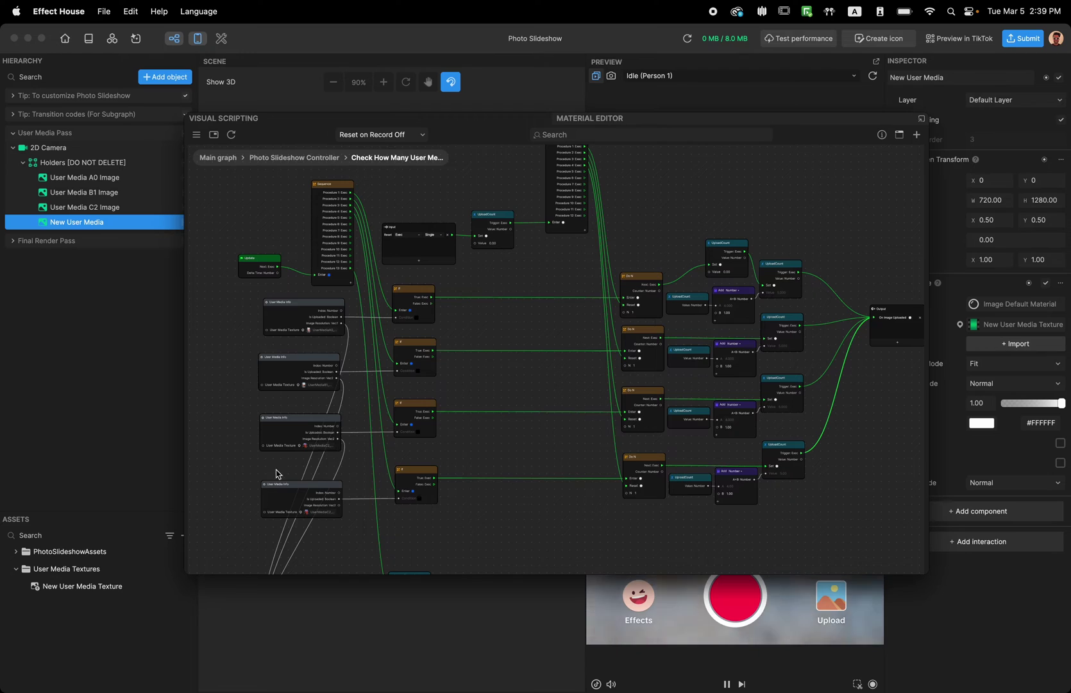
pyautogui.hscroll(-8, 559, 483)
pyautogui.scroll(-3, 559, 483)
pyautogui.keyDown('ctrl'); pyautogui.scroll(3, 524, 463); pyautogui.keyUp('ctrl')
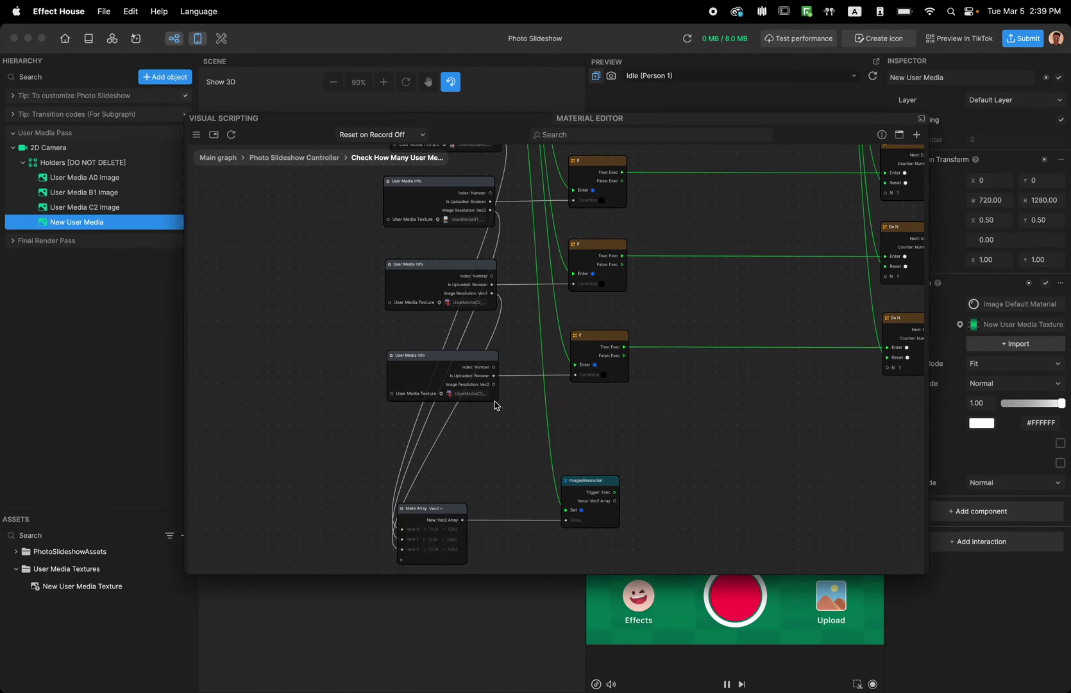
pyautogui.scroll(-3, 480, 493)
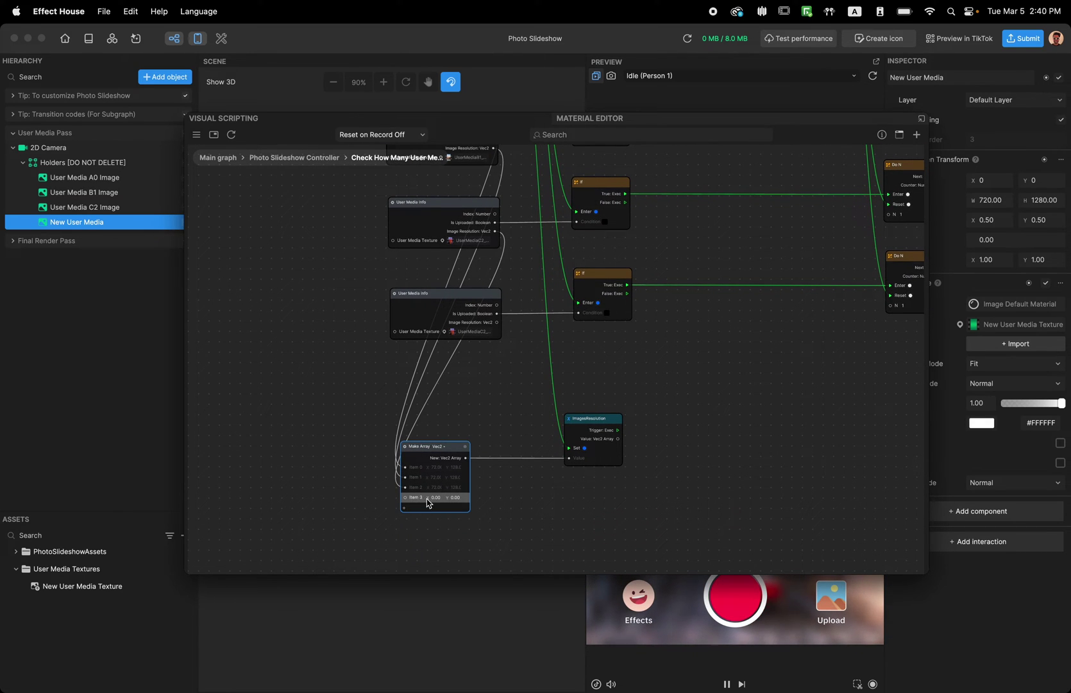
pyautogui.moveTo(497, 323); pyautogui.dragTo(411, 507)
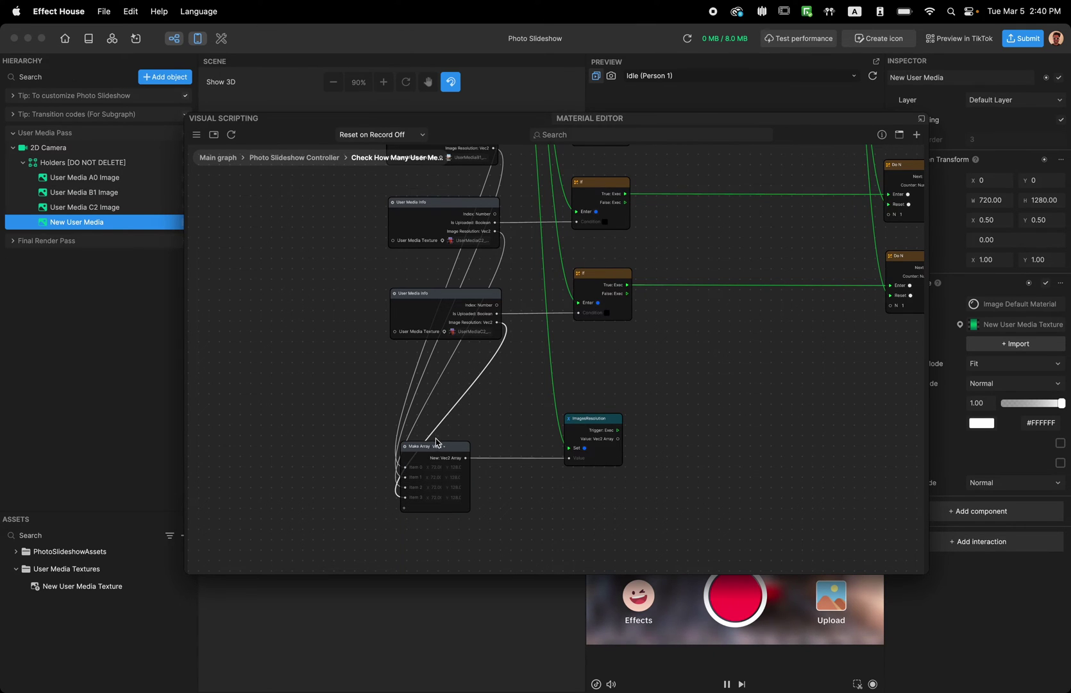
# Set the fourth User Media Info node's User Media Texture to New User Media Texture.
pyautogui.scroll(-5, 436, 442)
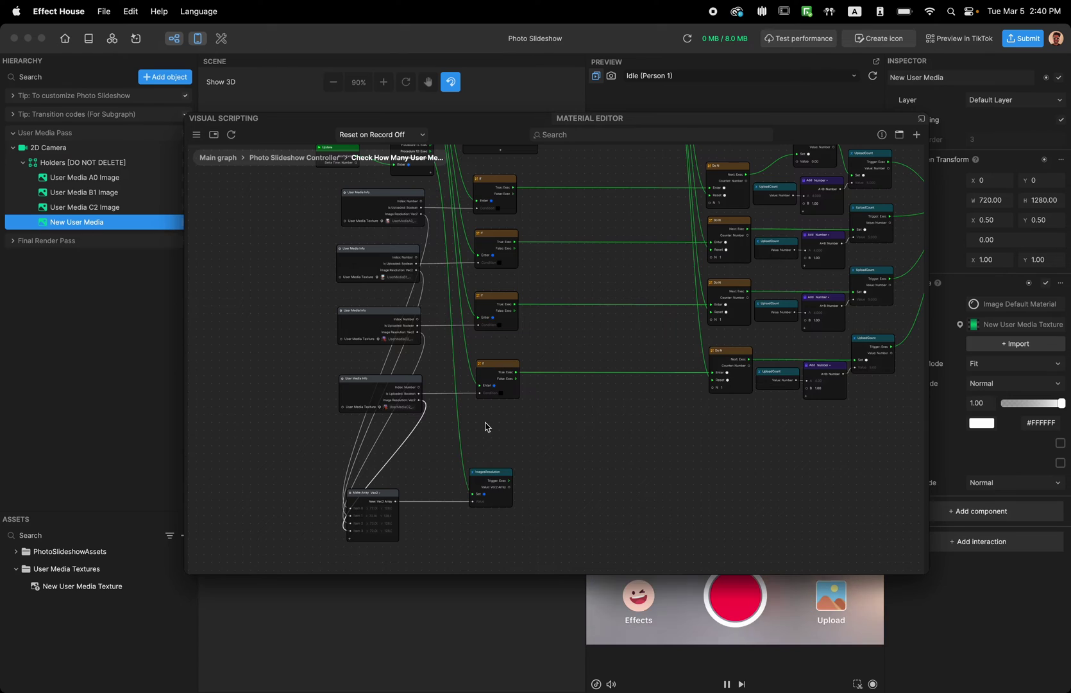
pyautogui.scroll(-5, 486, 424)
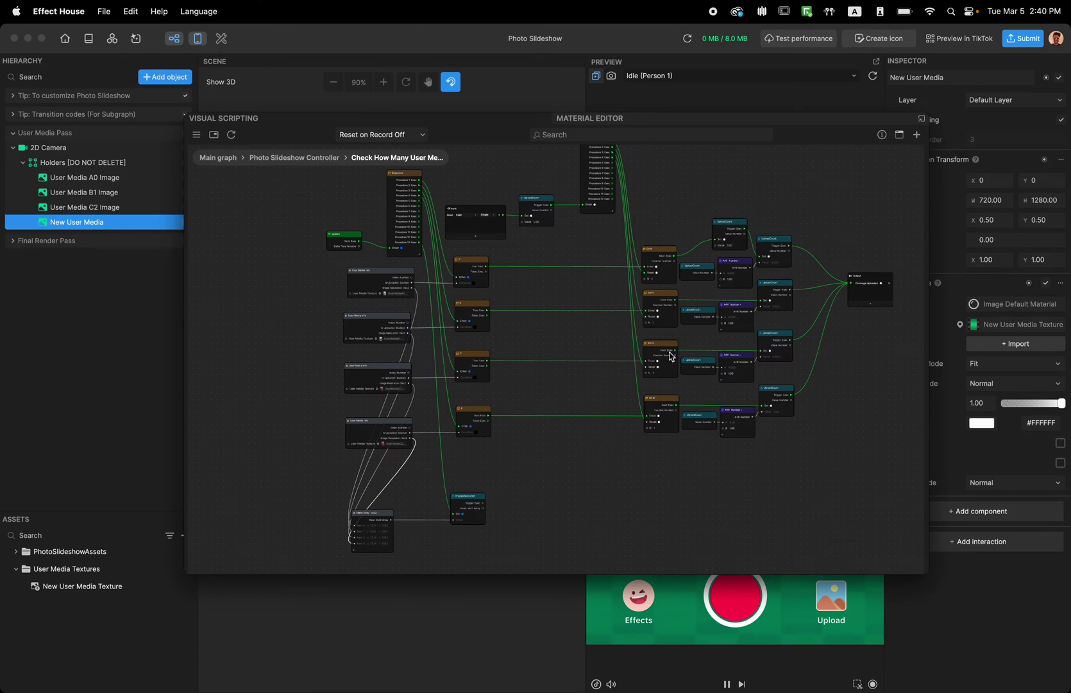
pyautogui.scroll(5, 339, 414)
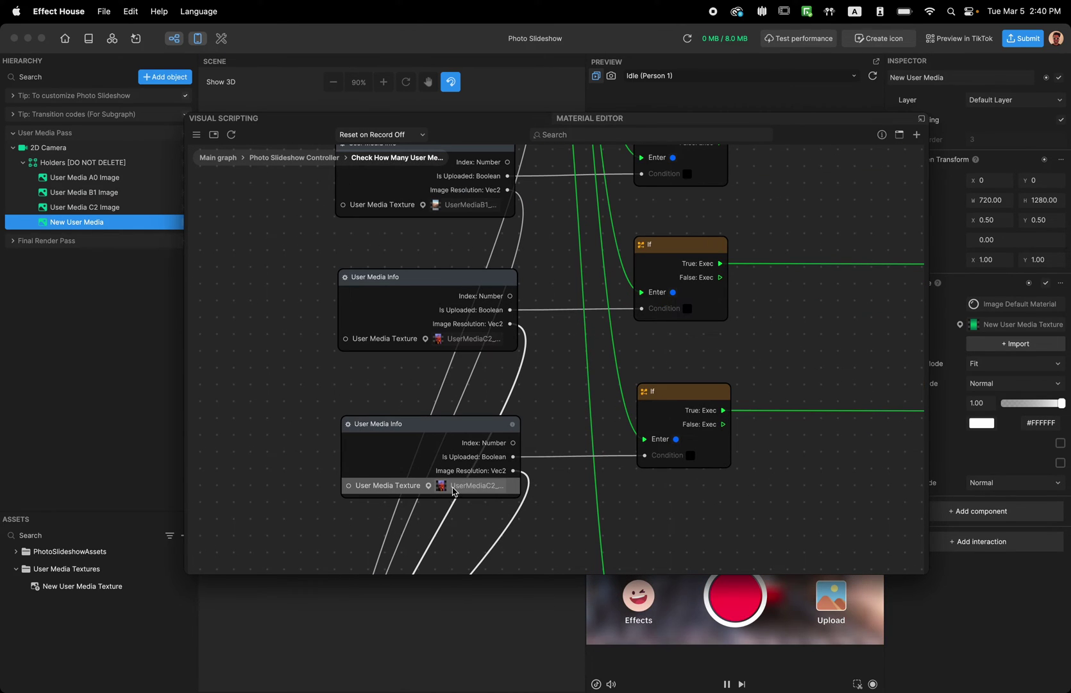
pyautogui.scroll(5, 486, 390)
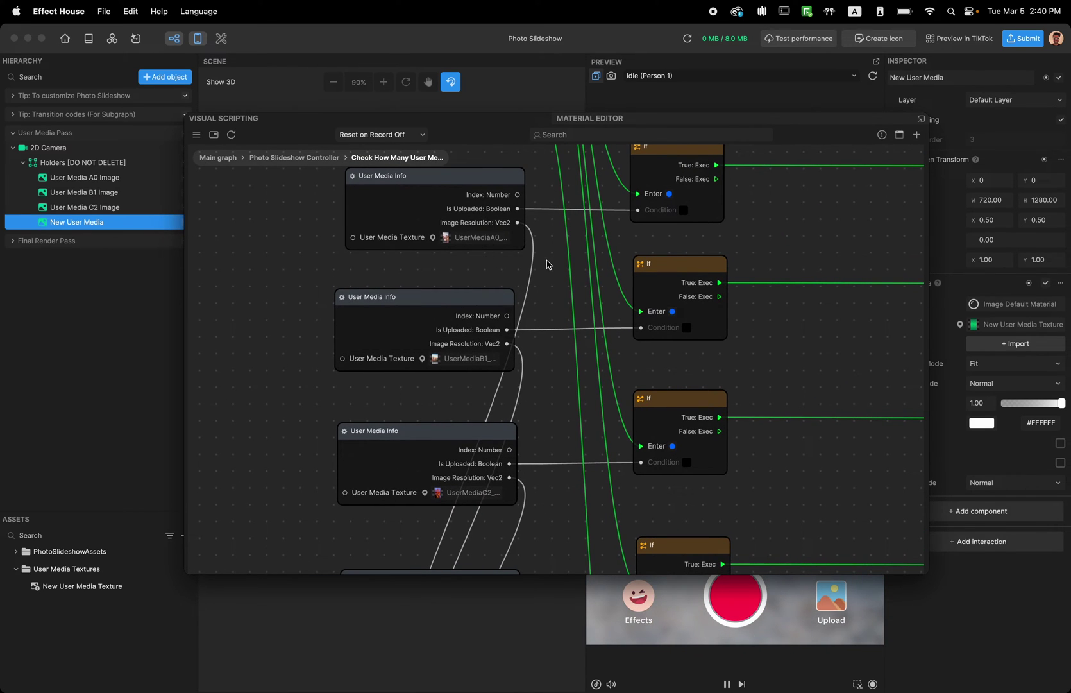
pyautogui.scroll(-5, 605, 505)
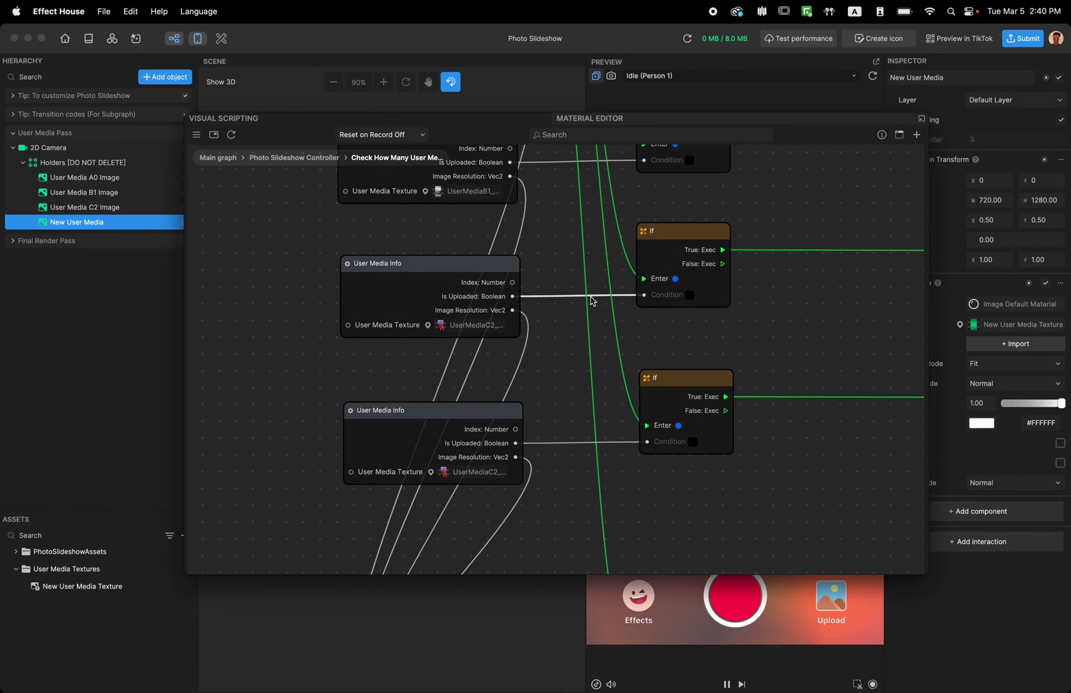
pyautogui.click(484, 472)
pyautogui.scroll(-5, 539, 333)
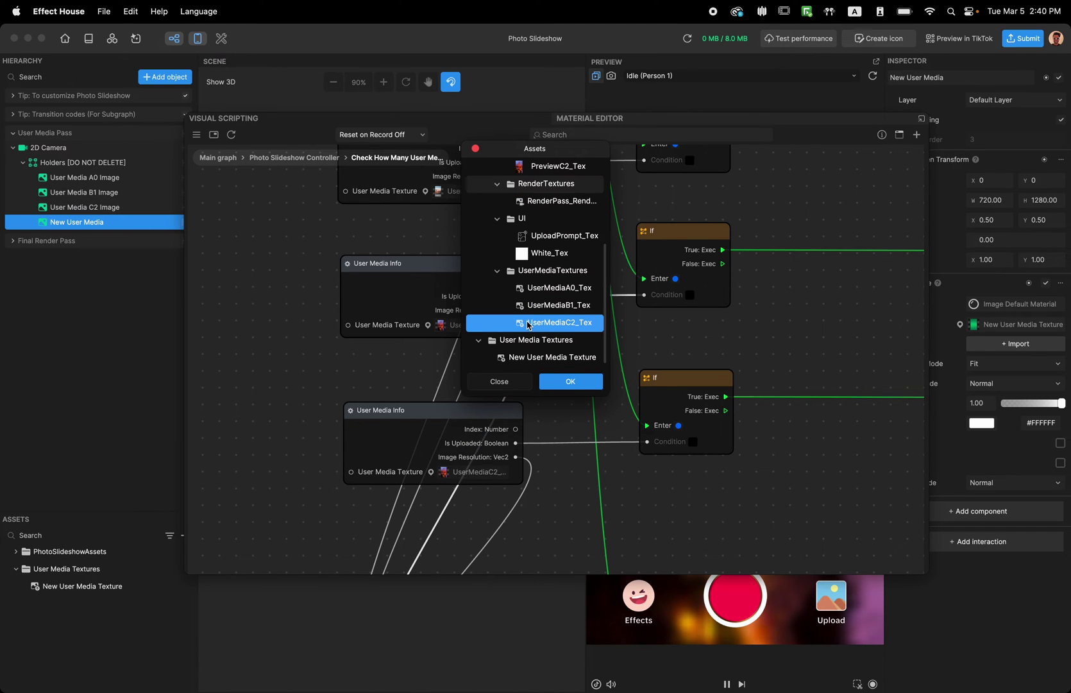
pyautogui.doubleClick(539, 357)
pyautogui.keyDown('ctrl'); pyautogui.scroll(-5, 590, 443); pyautogui.keyUp('ctrl')
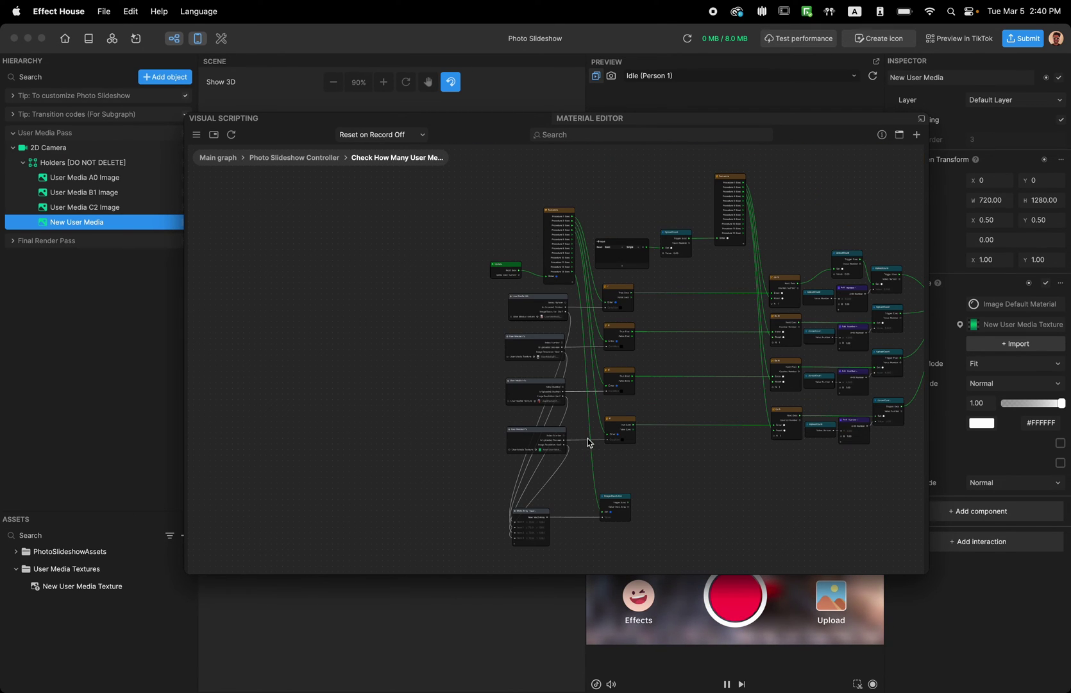
# Dock the visual scripting window back into the workspace and return to the main graph.
pyautogui.click(921, 119)
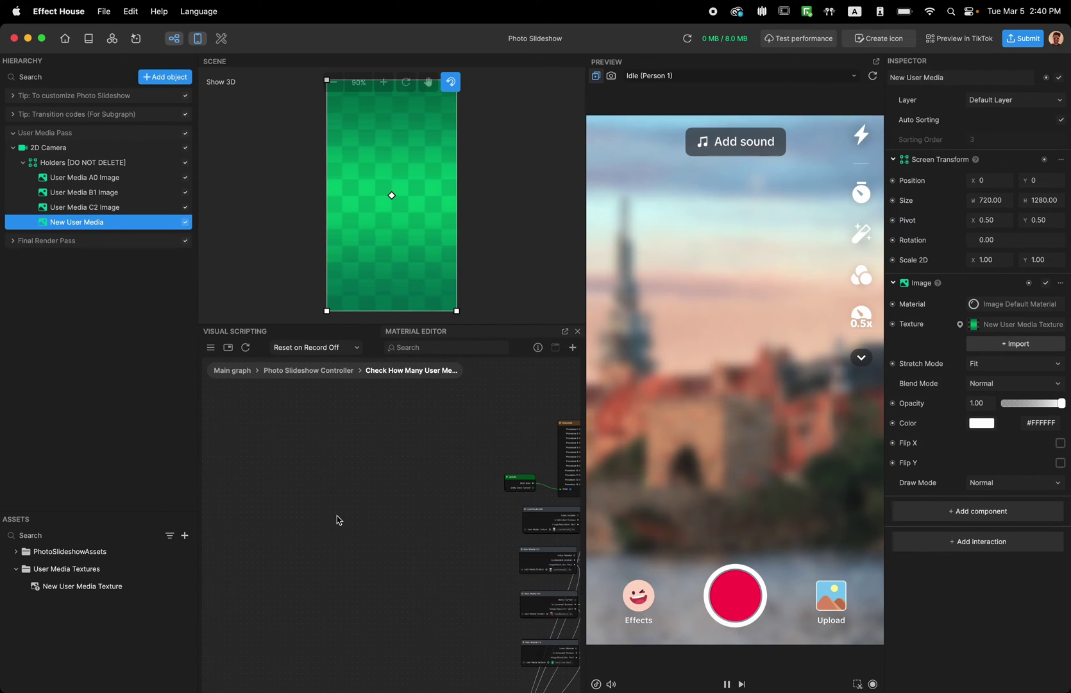
pyautogui.hscroll(3, 338, 520)
pyautogui.scroll(-2, 290, 454)
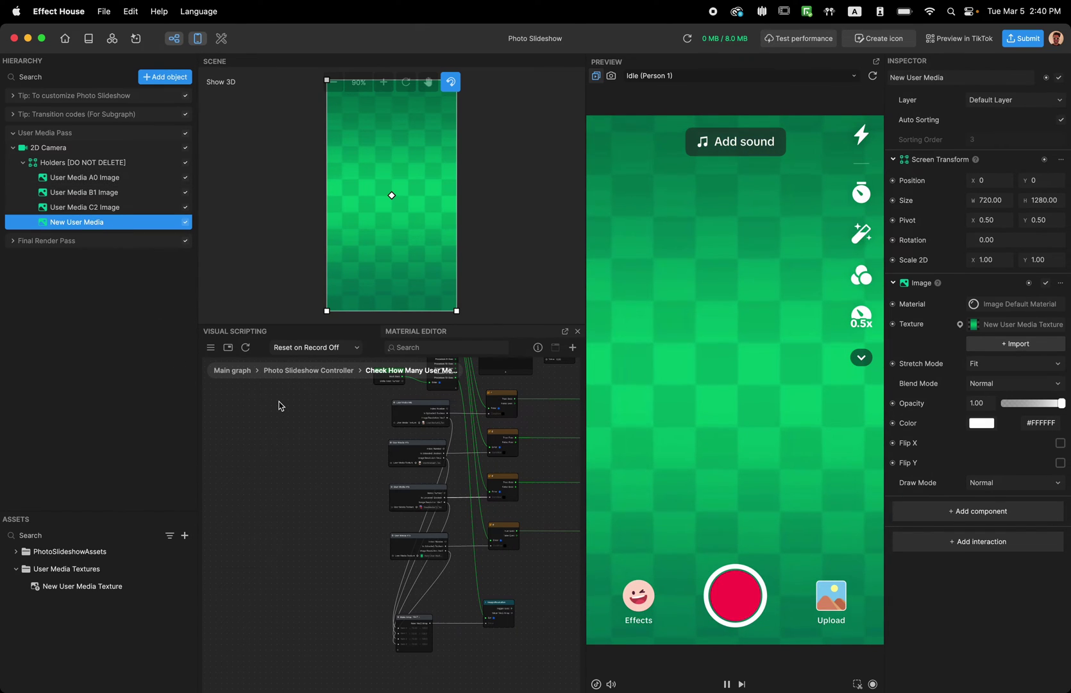
pyautogui.hscroll(3, 252, 594)
pyautogui.scroll(1, 252, 593)
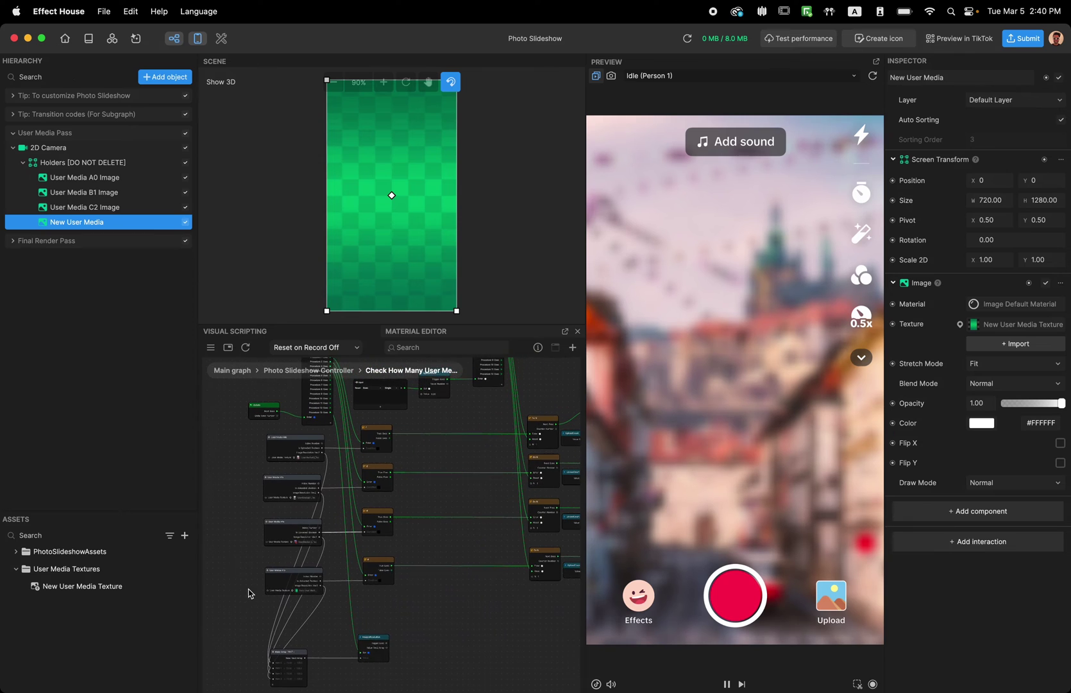
pyautogui.click(232, 370)
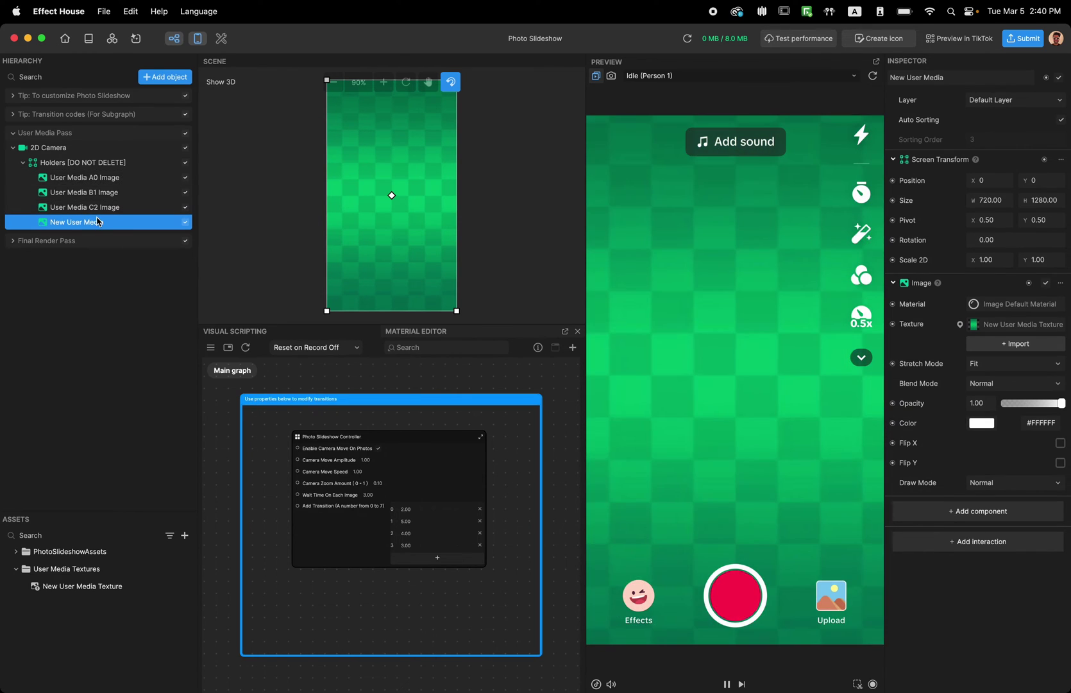
# Collapse User Media Pass, expand Final Render Pass and enable its UI [DISABLE TO TEST] object.
pyautogui.click(13, 148)
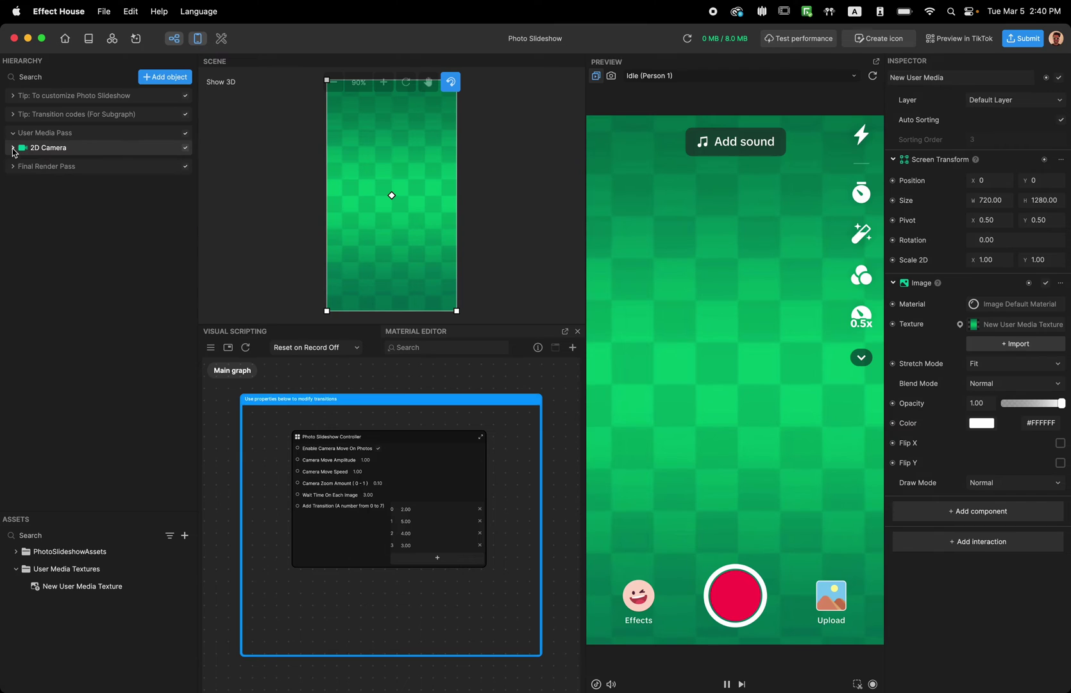
pyautogui.click(13, 133)
pyautogui.click(13, 150)
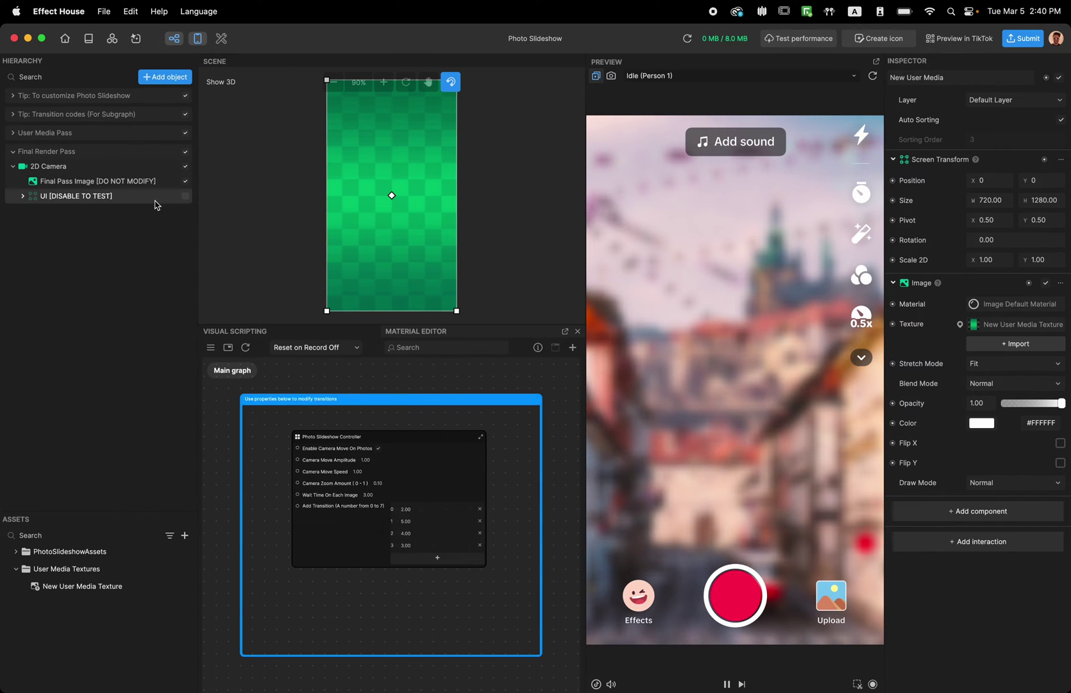
pyautogui.click(184, 196)
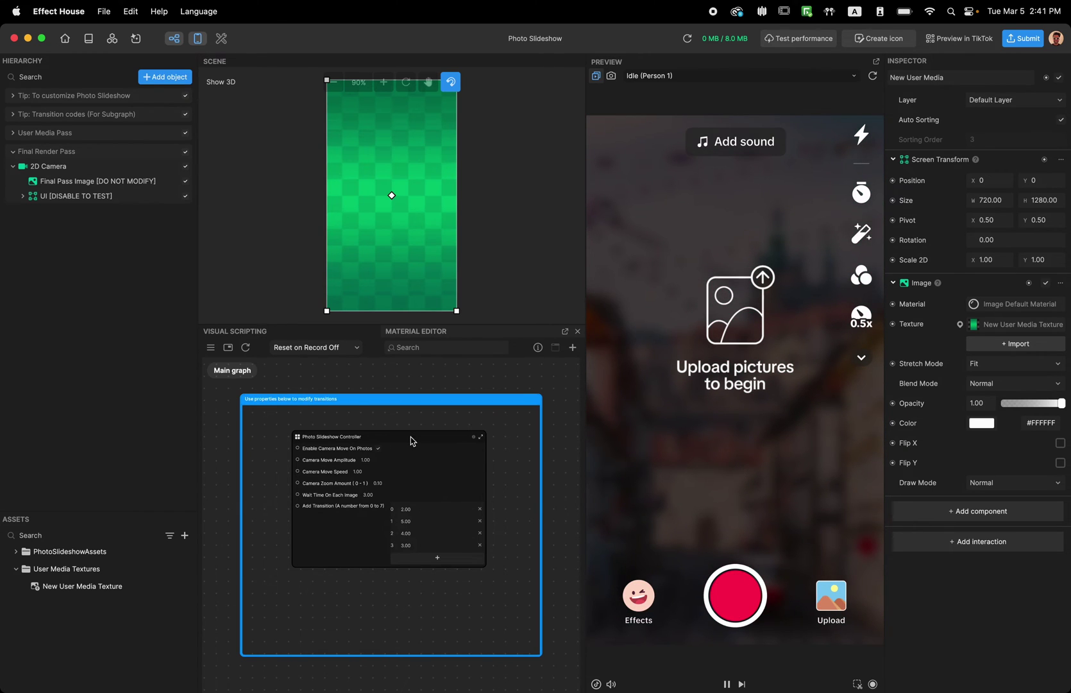
# Open the Photo Slideshow Controller subgraph and undock the visual scripting graph into its own window.
pyautogui.doubleClick(411, 440)
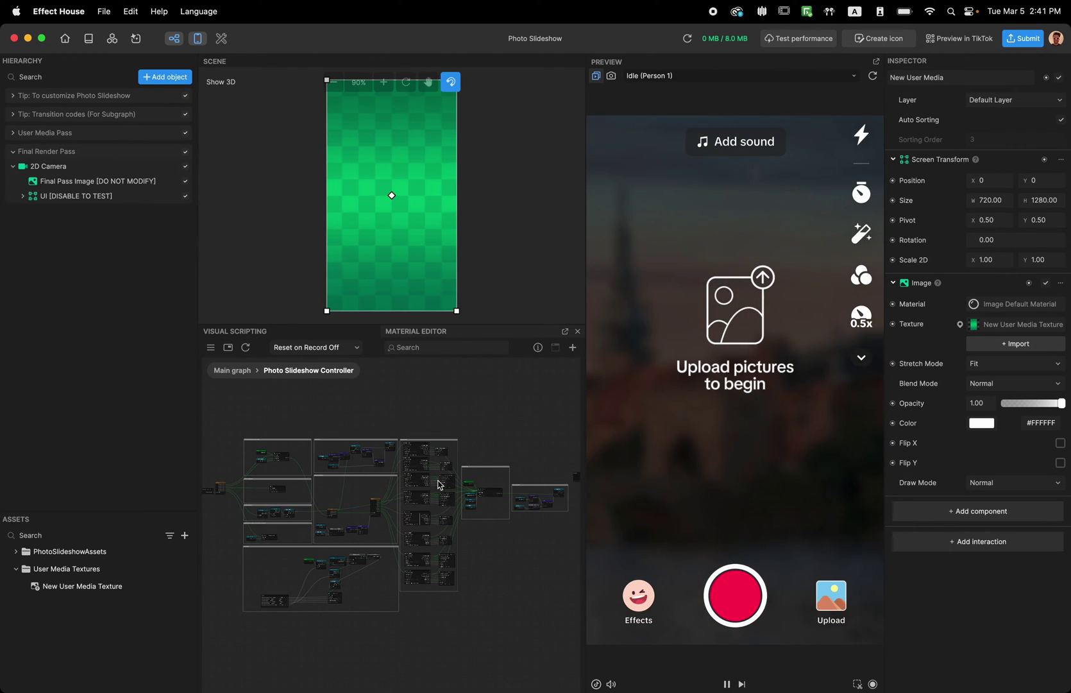
pyautogui.scroll(5, 438, 483)
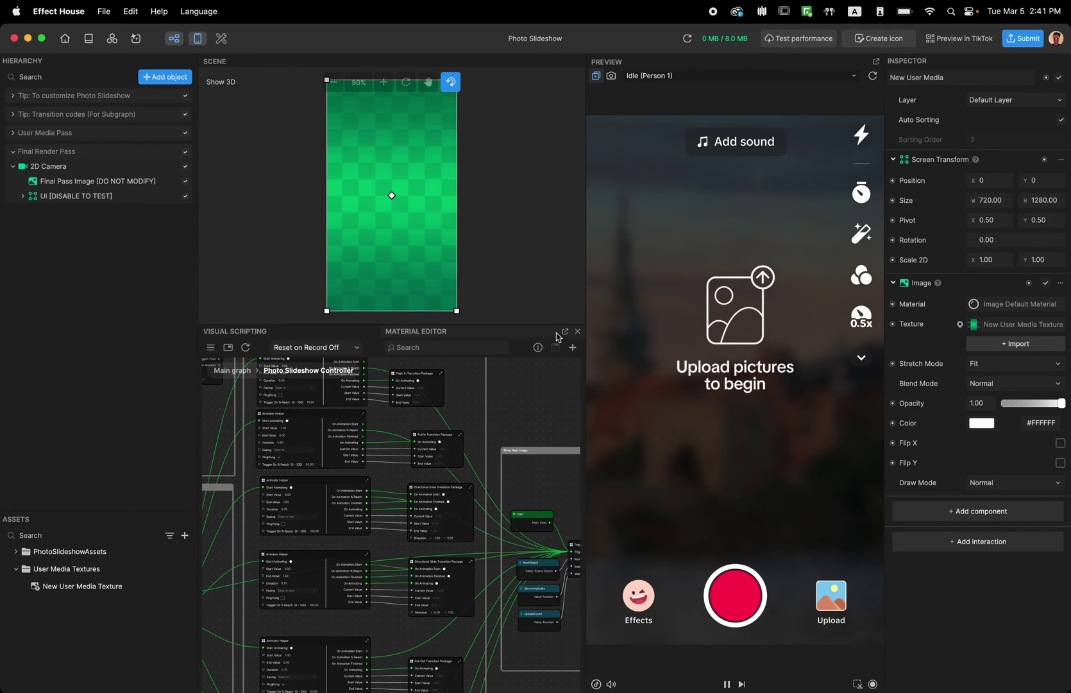
pyautogui.click(565, 331)
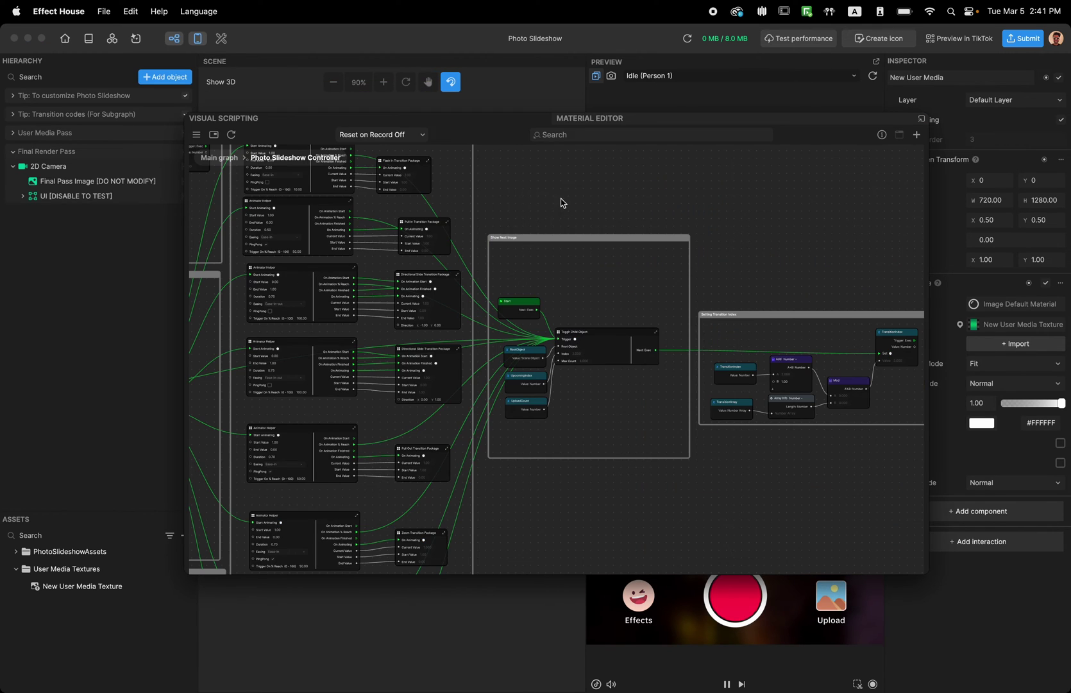
# Move the Flash In Transition Package node slightly to the right within the transitions group.
pyautogui.scroll(5, 563, 202)
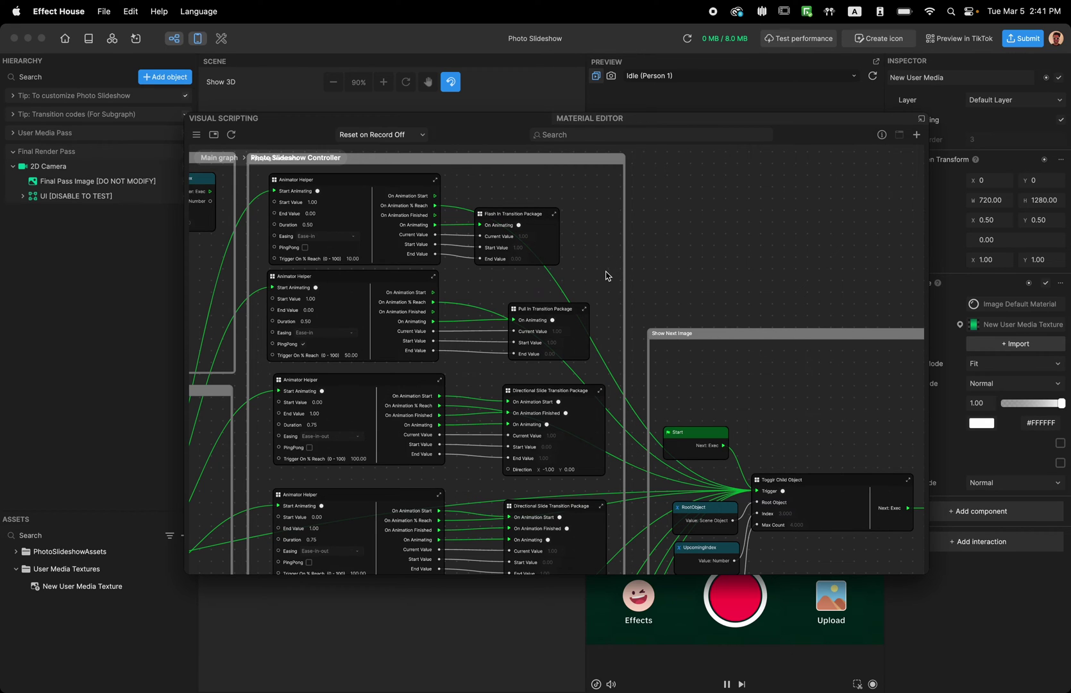
pyautogui.scroll(-2, 607, 276)
pyautogui.click(526, 198)
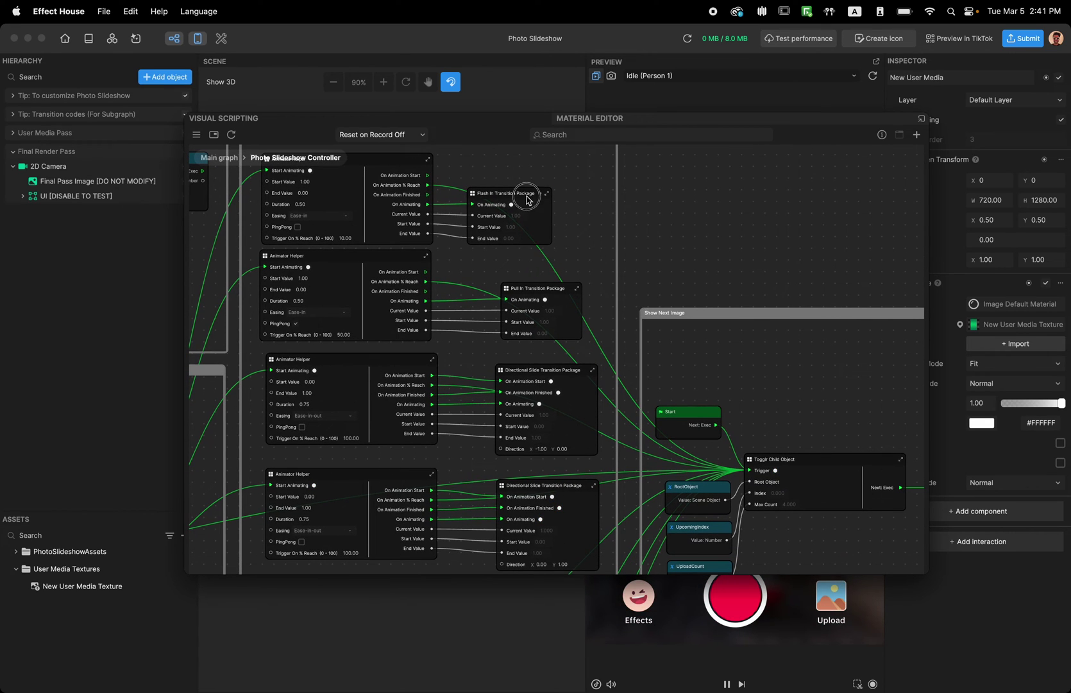
pyautogui.moveTo(526, 199); pyautogui.dragTo(552, 199)
# Review the controller's transition package nodes and expand the Transition codes (For Subgraph) tip to compare them with the listed codes.
pyautogui.scroll(-3, 597, 295)
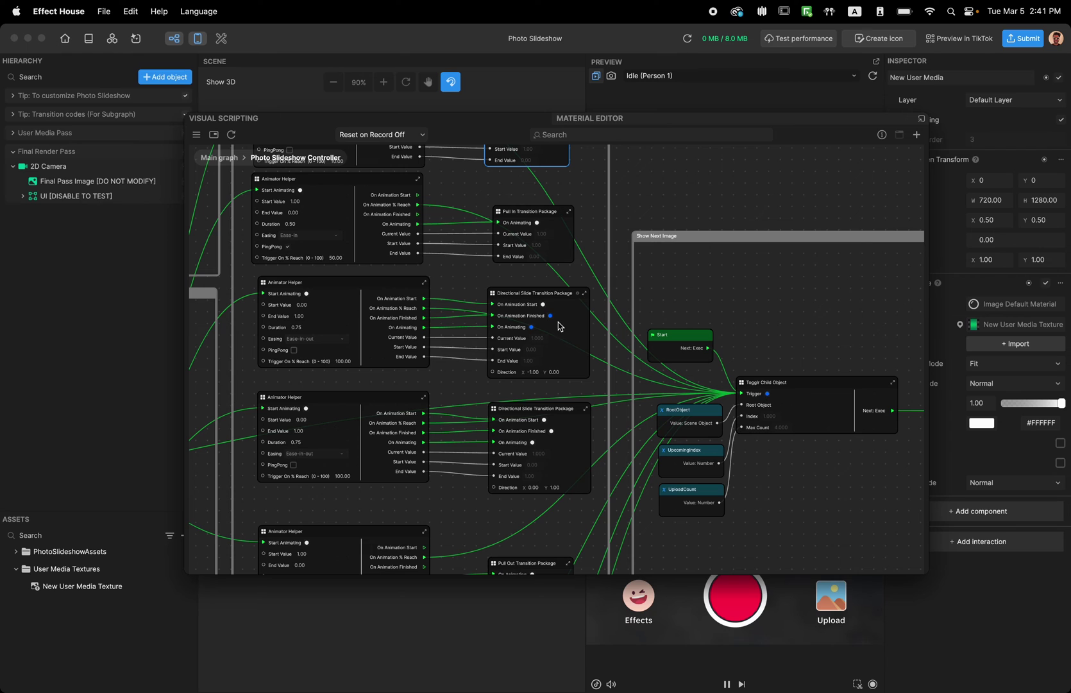
pyautogui.scroll(-10, 599, 347)
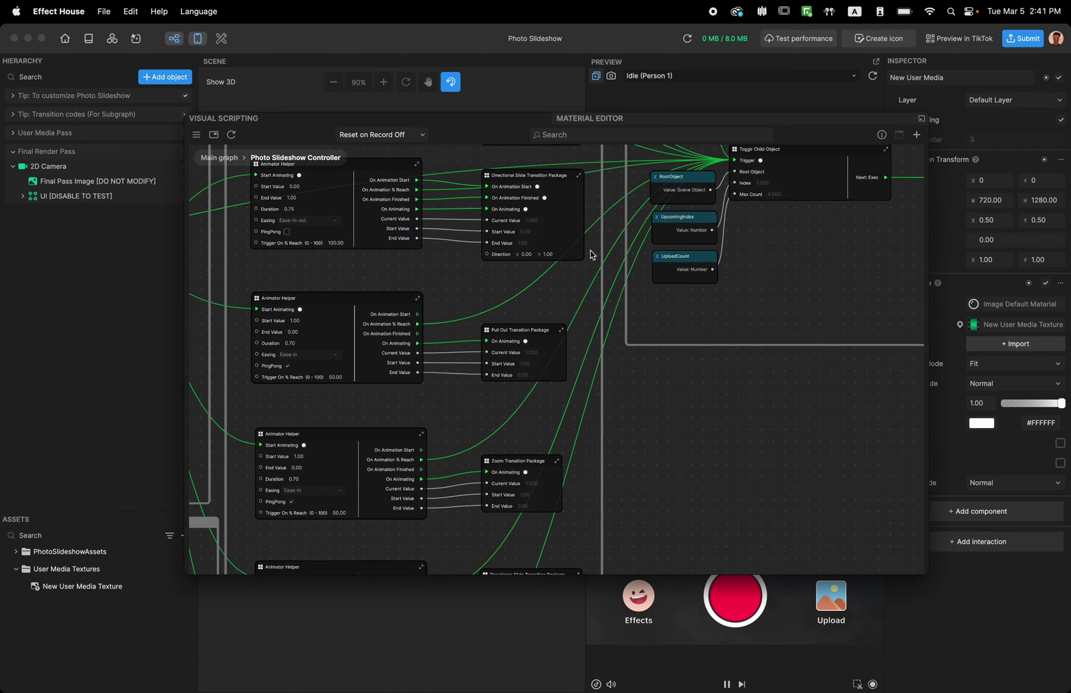
pyautogui.scroll(-1, 600, 186)
pyautogui.scroll(-2, 590, 359)
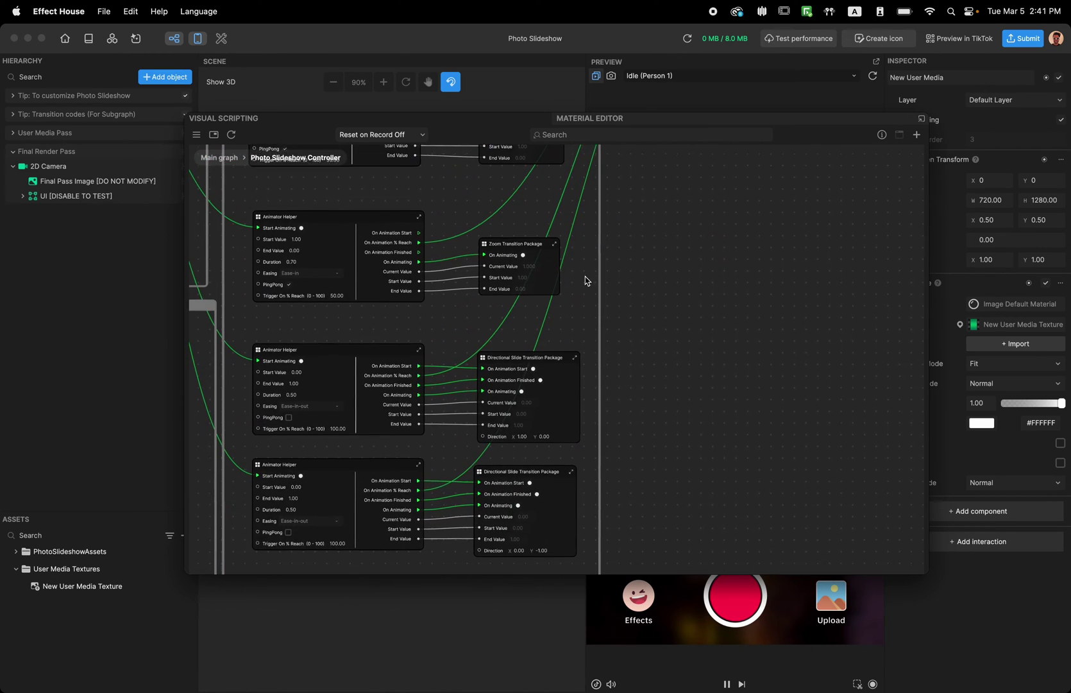
pyautogui.keyDown('ctrl'); pyautogui.scroll(-3, 556, 487); pyautogui.keyUp('ctrl')
pyautogui.keyDown('ctrl'); pyautogui.scroll(-4, 543, 432); pyautogui.keyUp('ctrl')
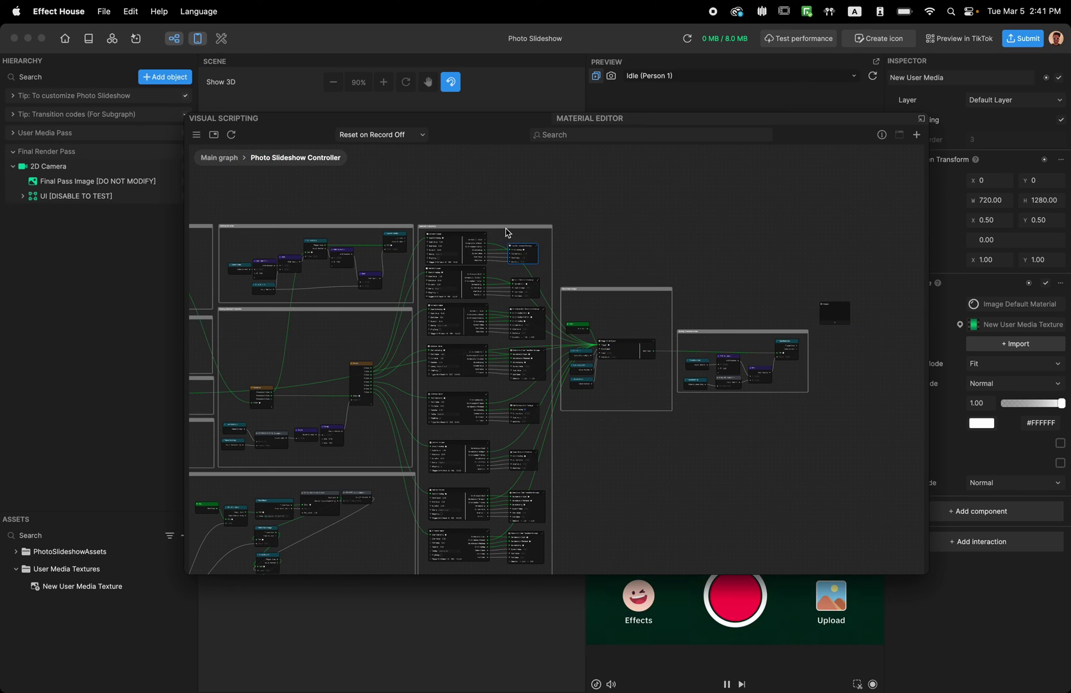
pyautogui.click(13, 113)
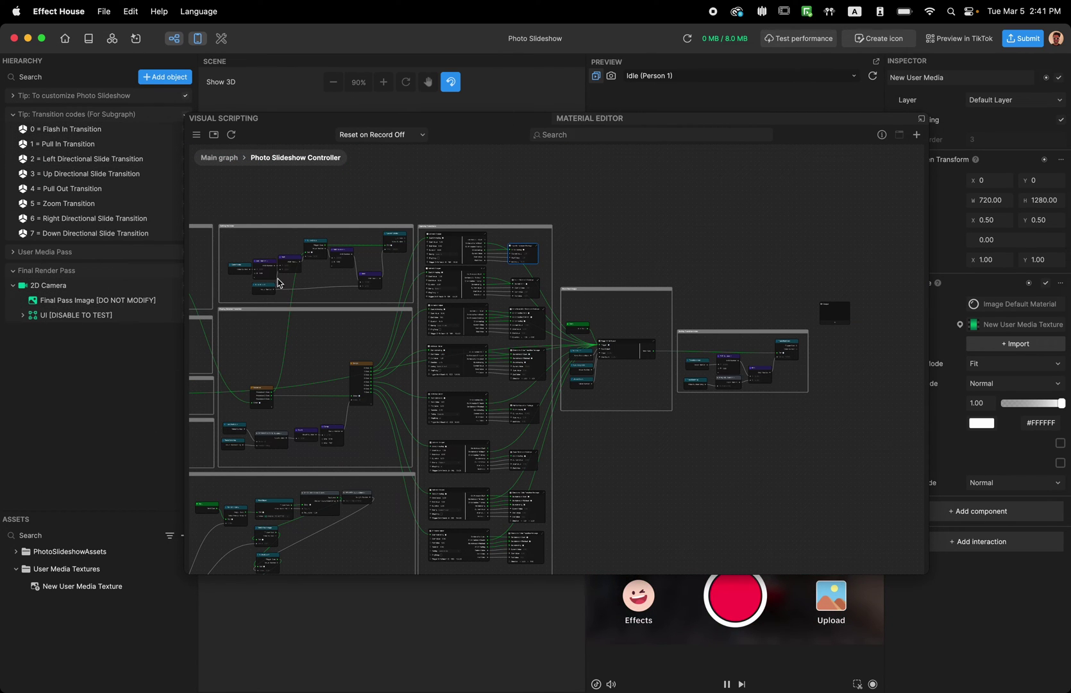
pyautogui.keyDown('ctrl'); pyautogui.scroll(6, 516, 242); pyautogui.keyUp('ctrl')
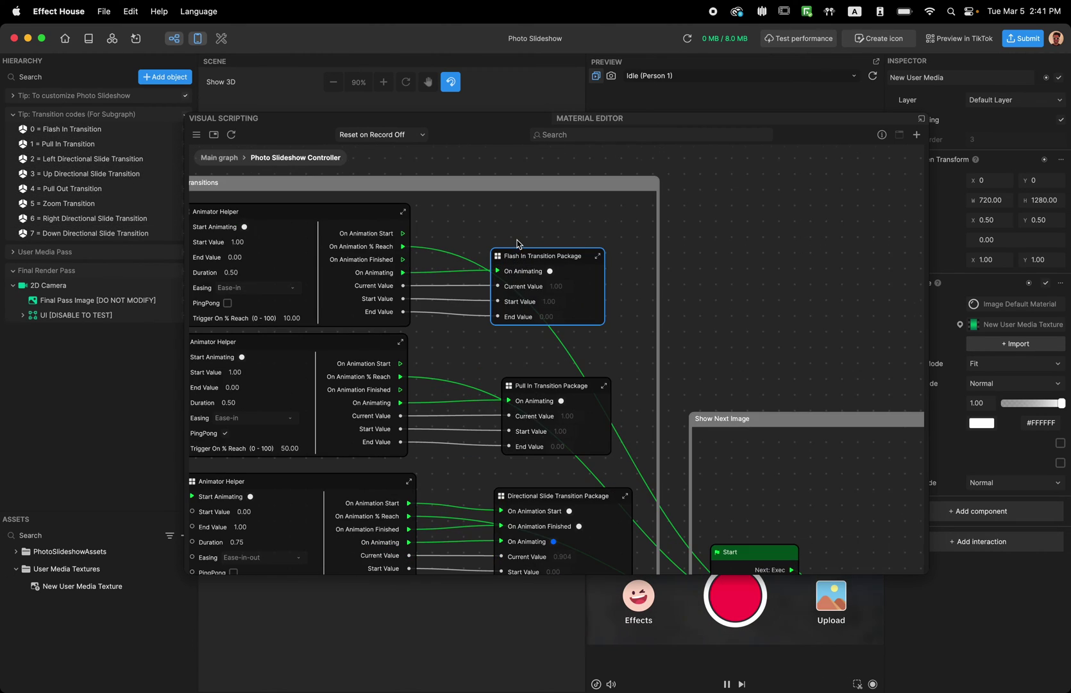
# Open the Flash In Transition Package subgraph and examine its Bloom, Zoom, Distort and Blur Transition nodes.
pyautogui.keyDown('ctrl'); pyautogui.scroll(2, 518, 243); pyautogui.keyUp('ctrl')
pyautogui.scroll(-3, 518, 244)
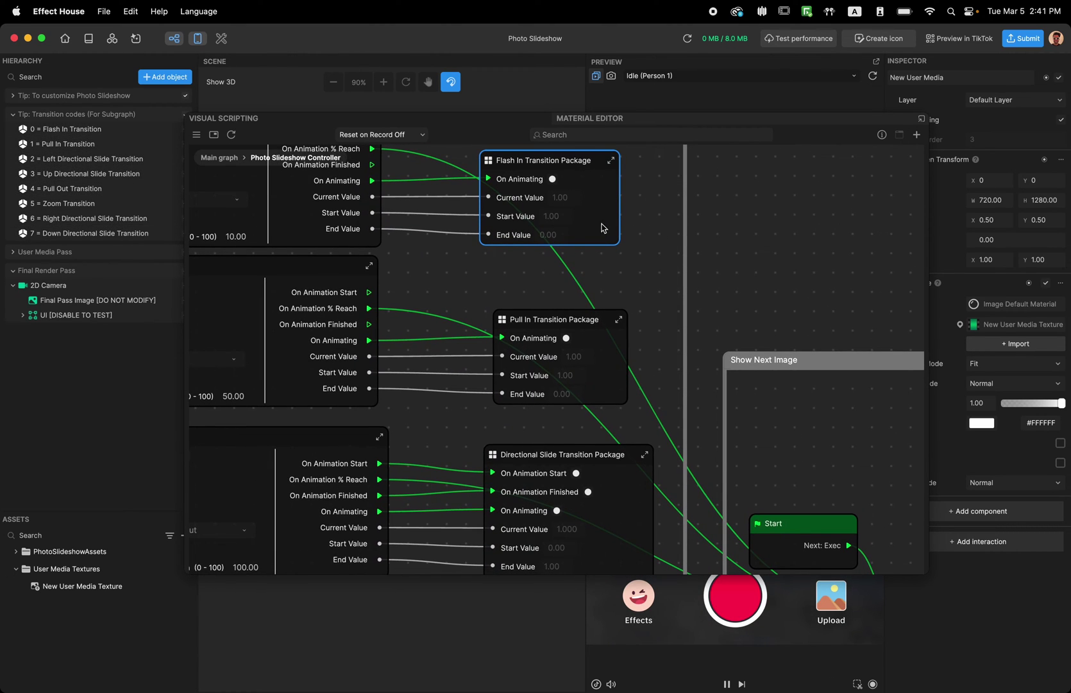
pyautogui.doubleClick(600, 229)
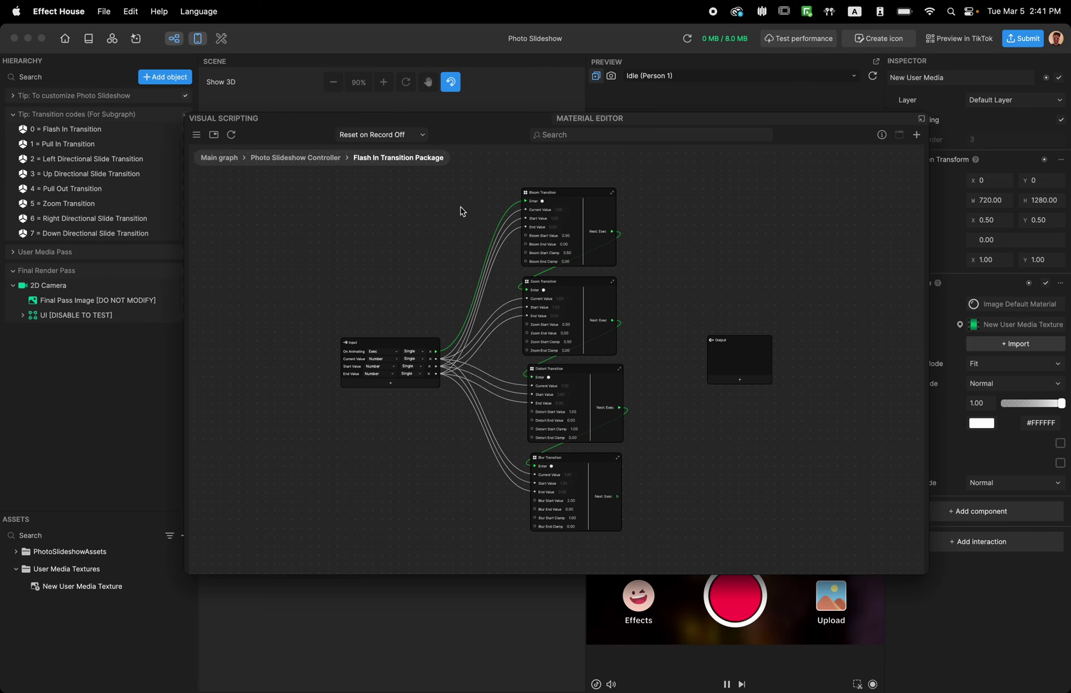
pyautogui.click(295, 157)
pyautogui.keyDown('ctrl'); pyautogui.scroll(5, 605, 234); pyautogui.keyUp('ctrl')
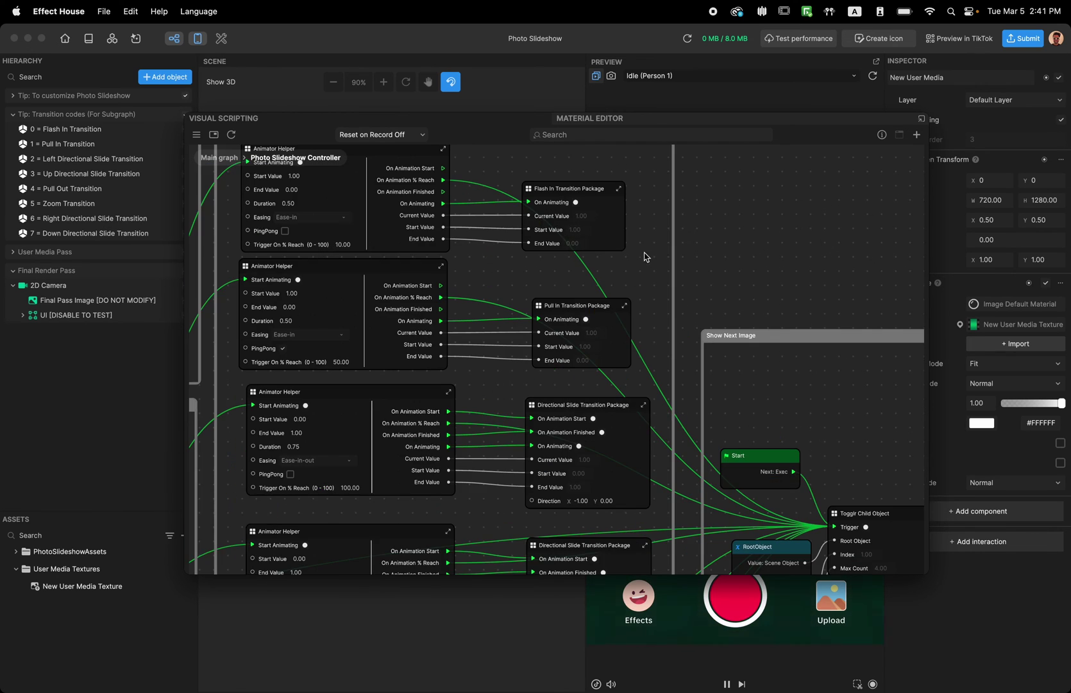
pyautogui.doubleClick(605, 234)
pyautogui.keyDown('ctrl'); pyautogui.scroll(3, 560, 268); pyautogui.keyUp('ctrl')
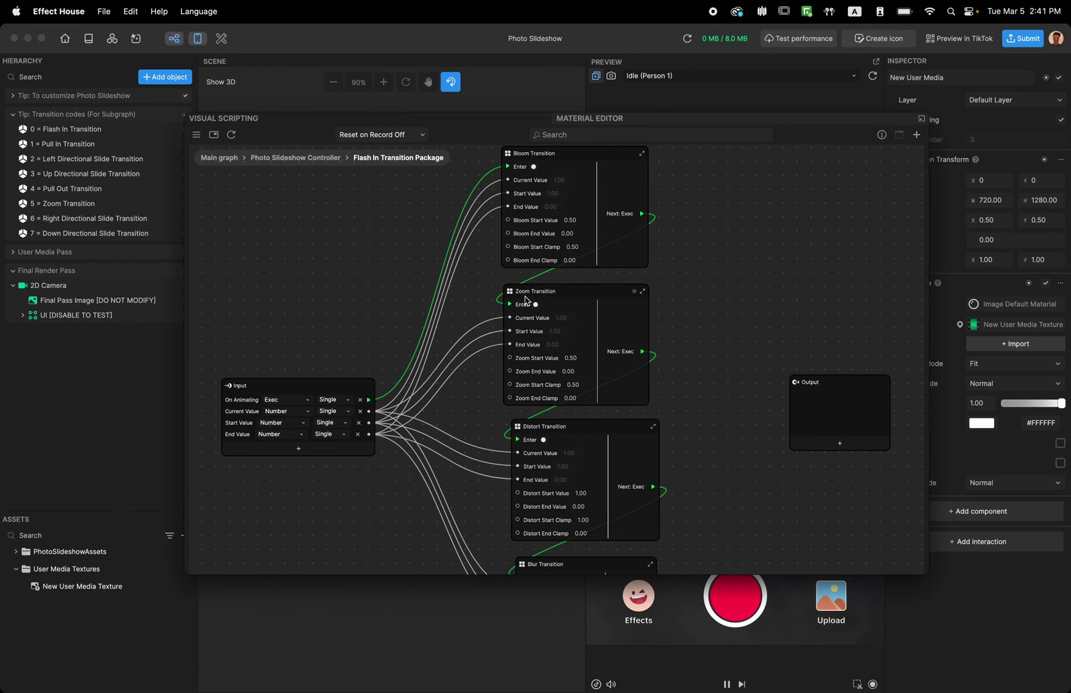
pyautogui.scroll(-5, 755, 367)
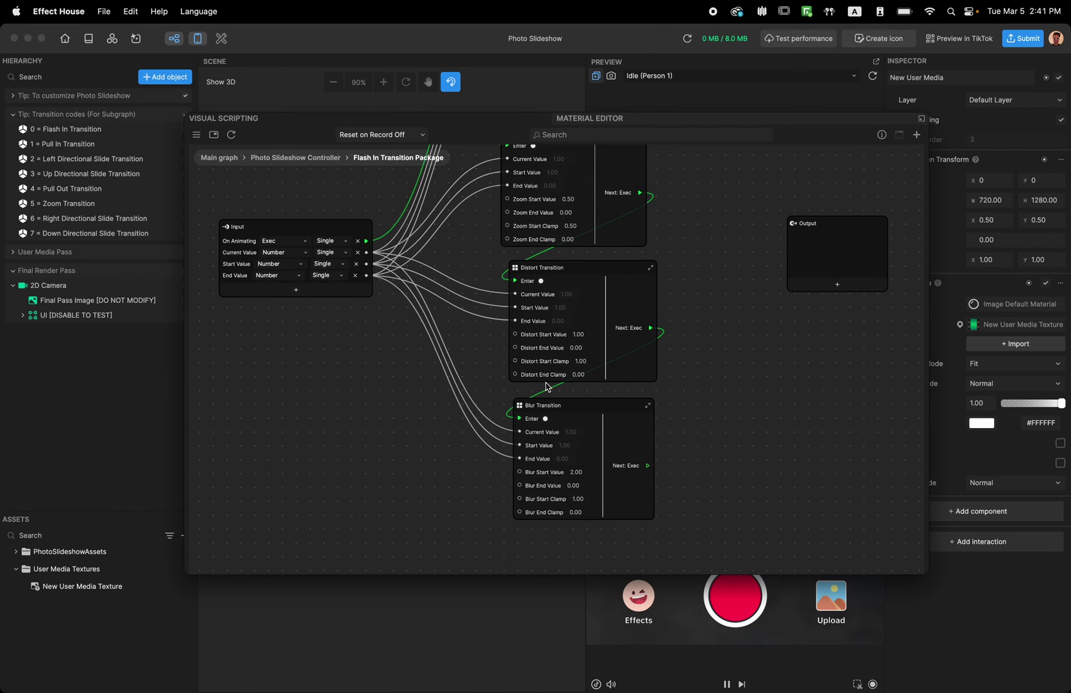
# Dock the visual scripting graph back into the main window and disable the UI [DISABLE TO TEST] object.
pyautogui.click(921, 118)
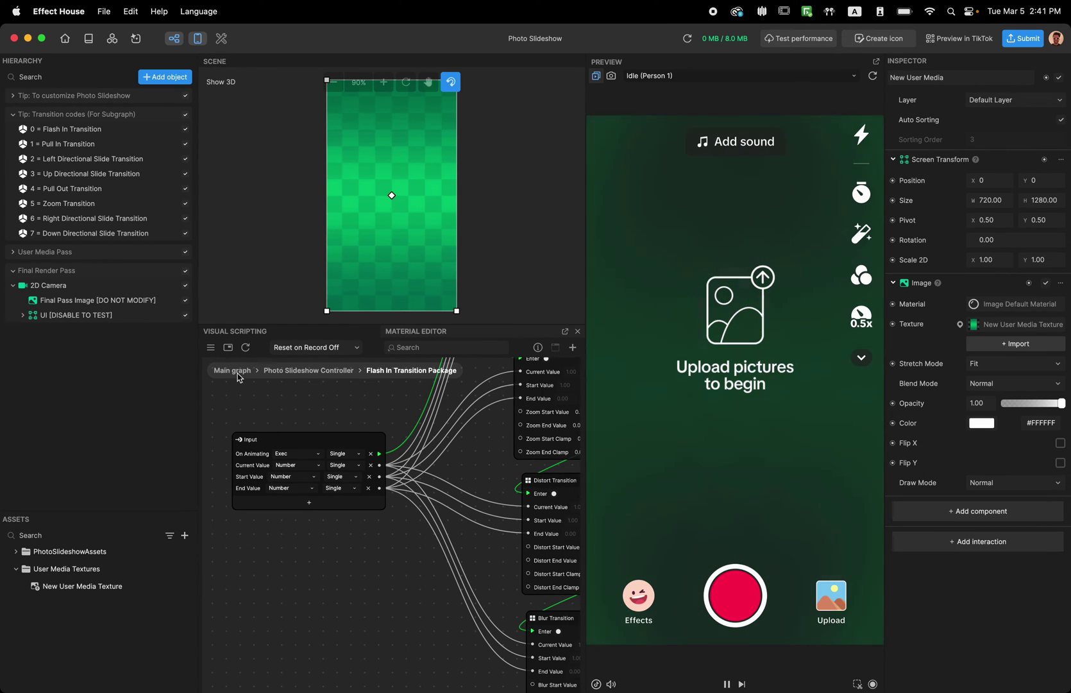
pyautogui.scroll(-3, 441, 446)
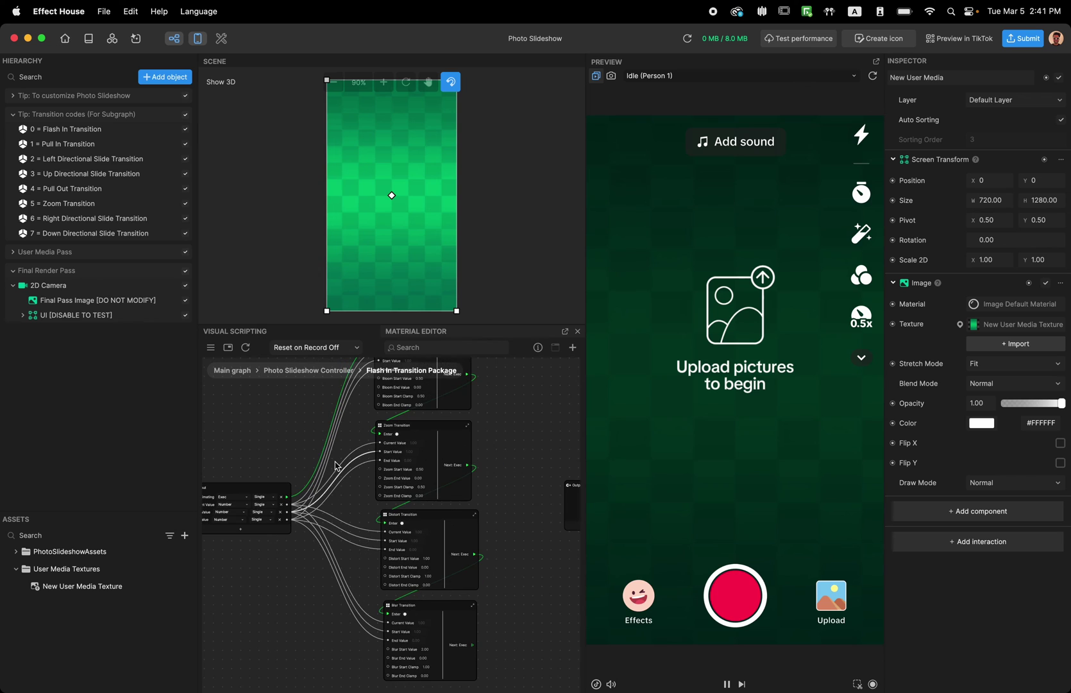
pyautogui.click(186, 315)
# In the main graph's Photo Slideshow Controller, remove every transition entry except the first and set that entry to 0.
pyautogui.click(231, 370)
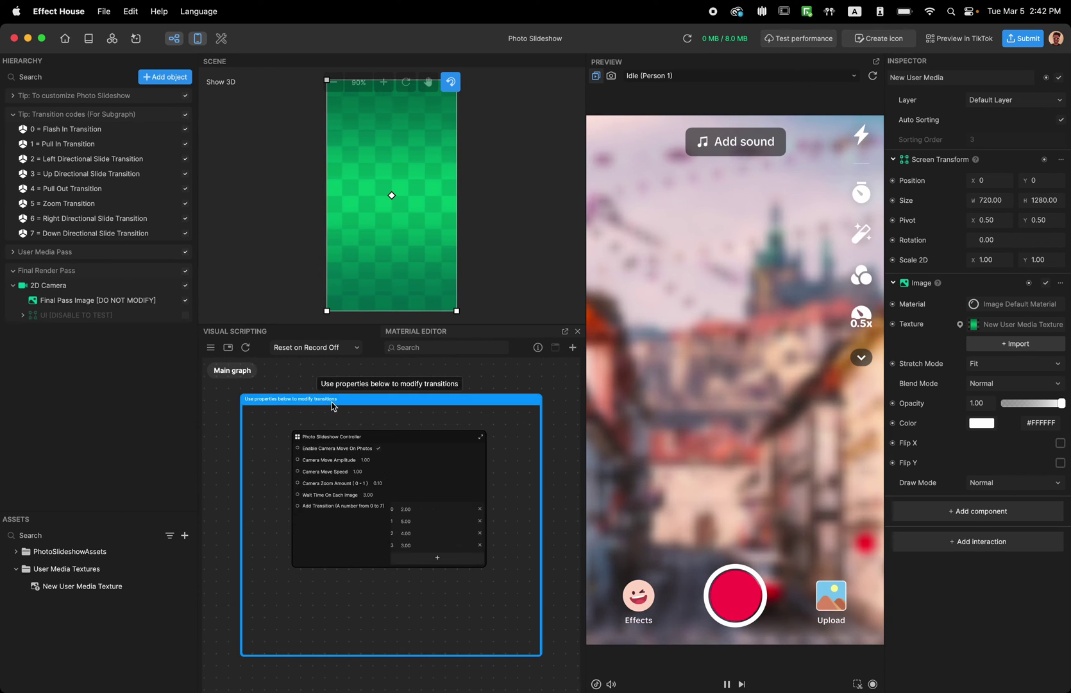
pyautogui.click(512, 542)
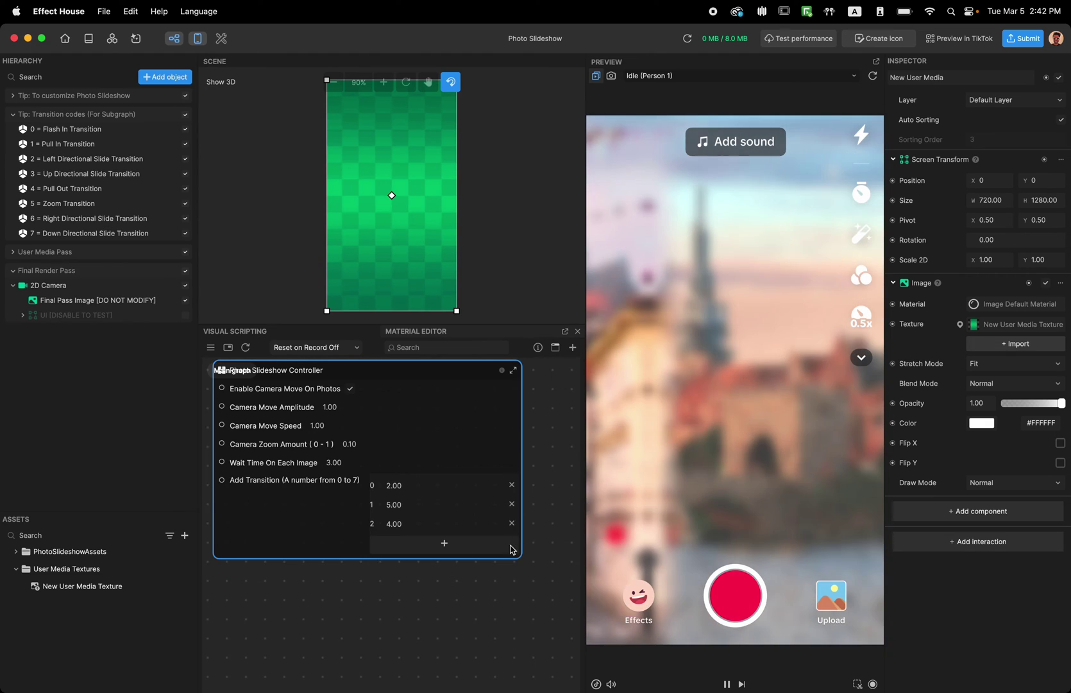
pyautogui.click(511, 523)
pyautogui.click(511, 504)
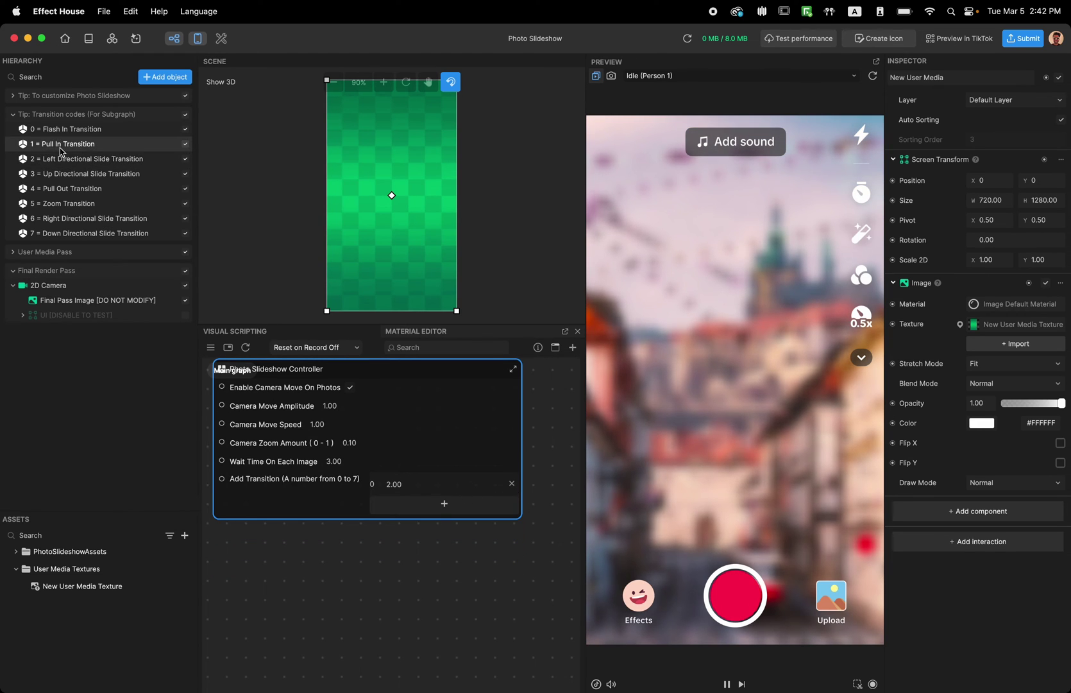
pyautogui.click(393, 484)
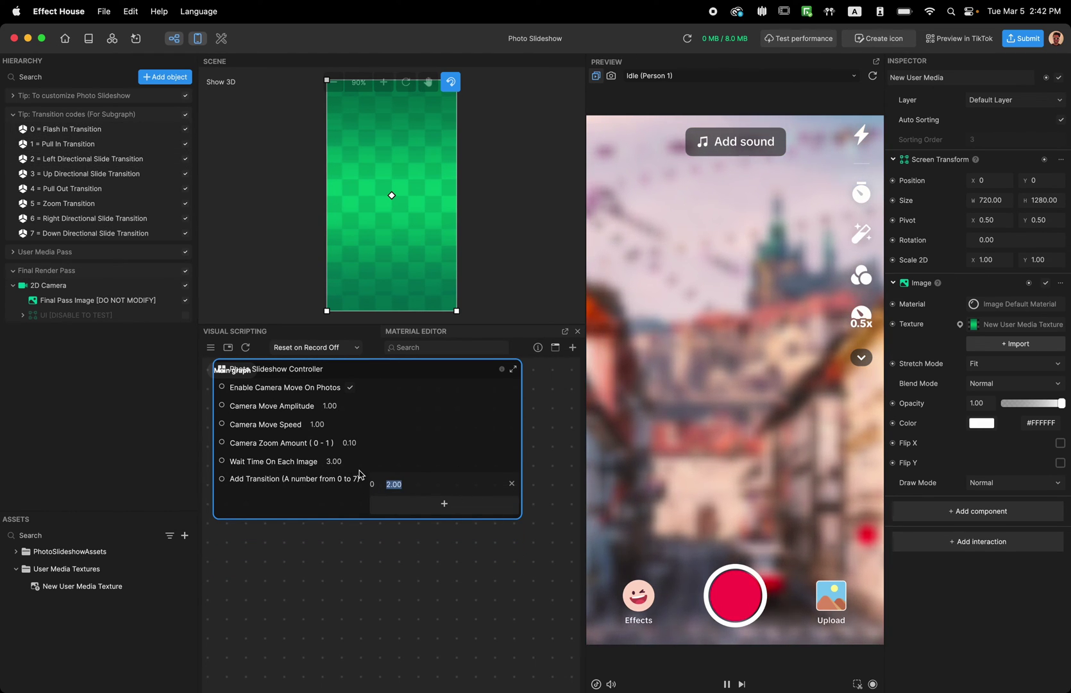
pyautogui.write('0')
pyautogui.press('Return')
# Open the Flash In Transition Package subgraph inside the Photo Slideshow Controller.
pyautogui.doubleClick(403, 378)
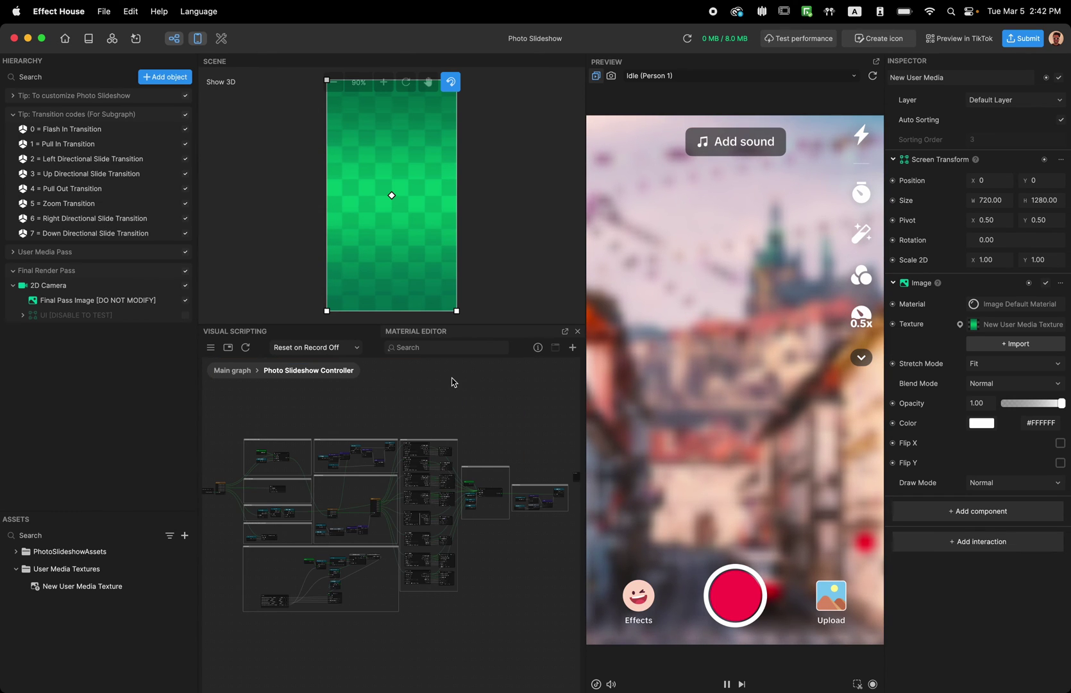
pyautogui.doubleClick(342, 493)
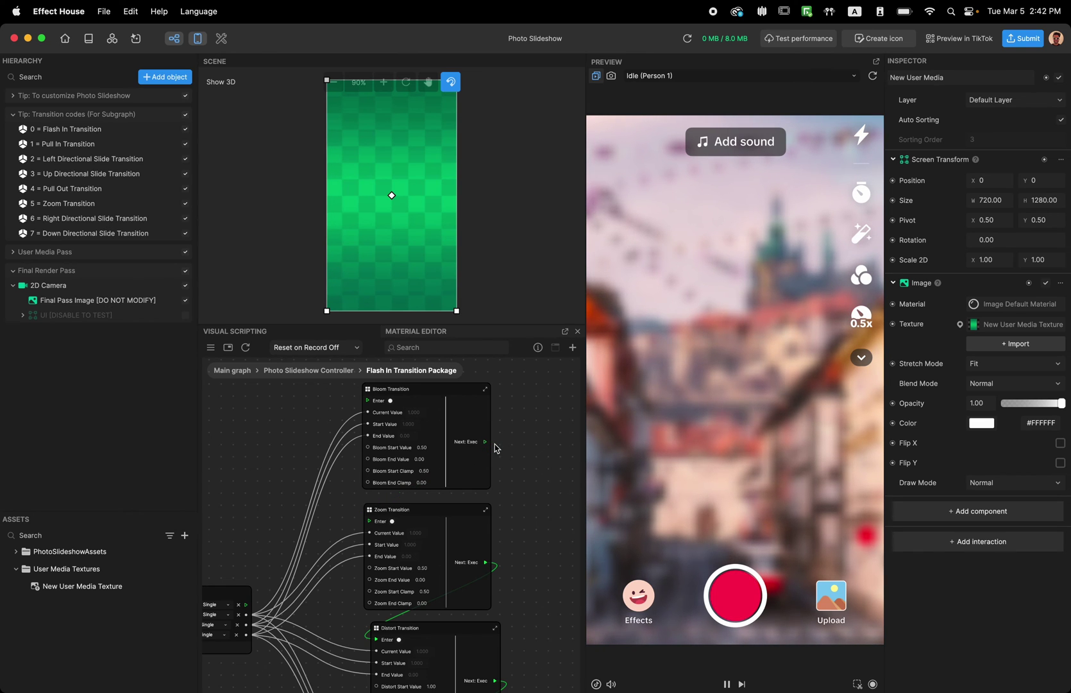
pyautogui.scroll(-3, 495, 443)
# Try deleting the Bloom Transition node and connecting the Input's On Animating output to the Zoom Transition's Enter.
pyautogui.click(466, 402)
pyautogui.press('BackSpace')
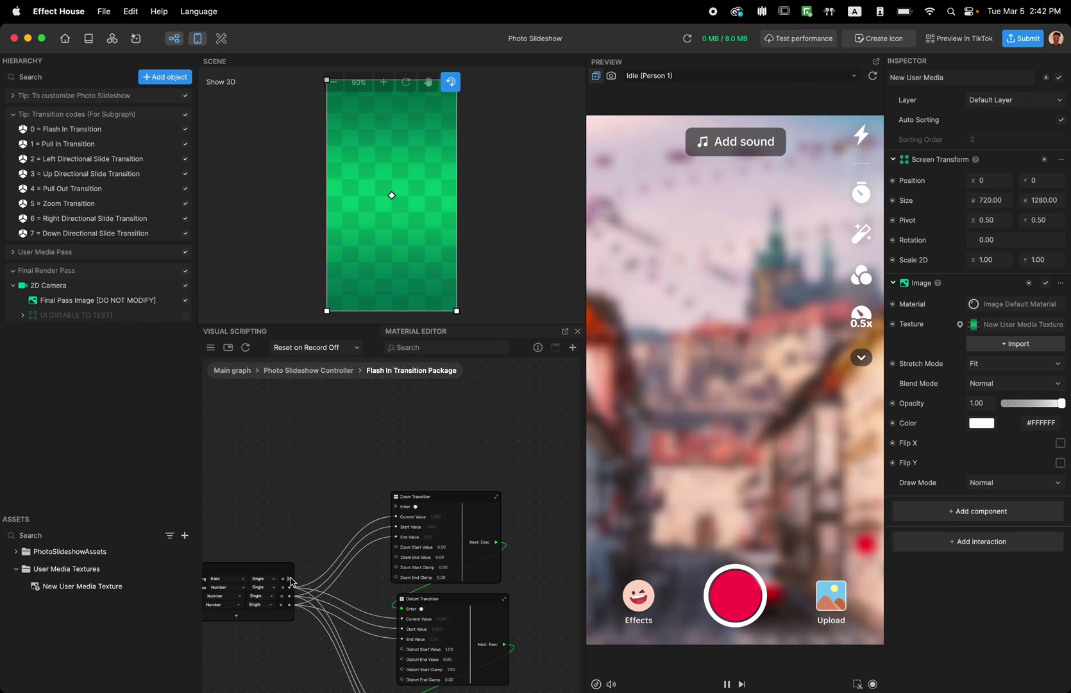
pyautogui.moveTo(291, 579); pyautogui.dragTo(395, 506)
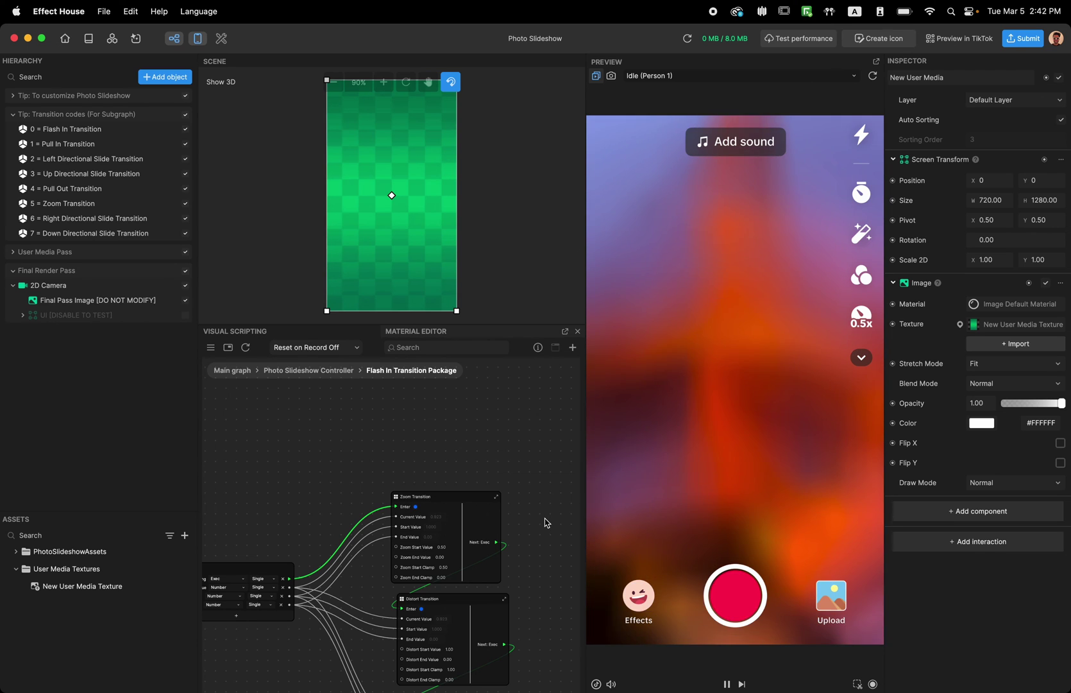
pyautogui.scroll(-3, 500, 396)
pyautogui.scroll(1, 500, 396)
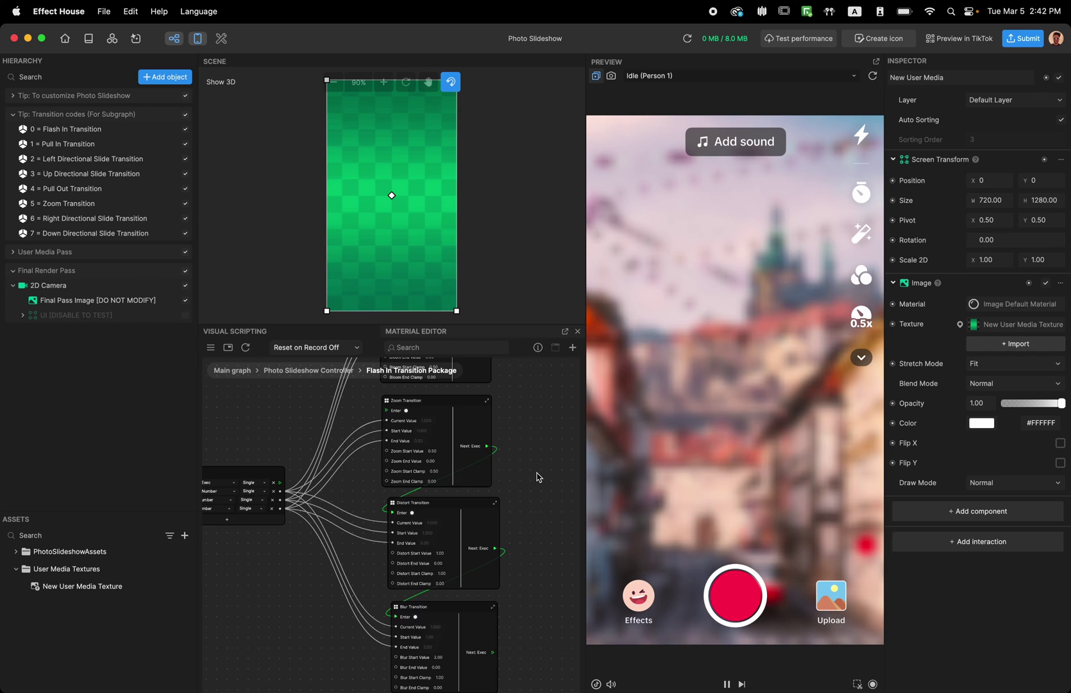
pyautogui.scroll(3, 539, 532)
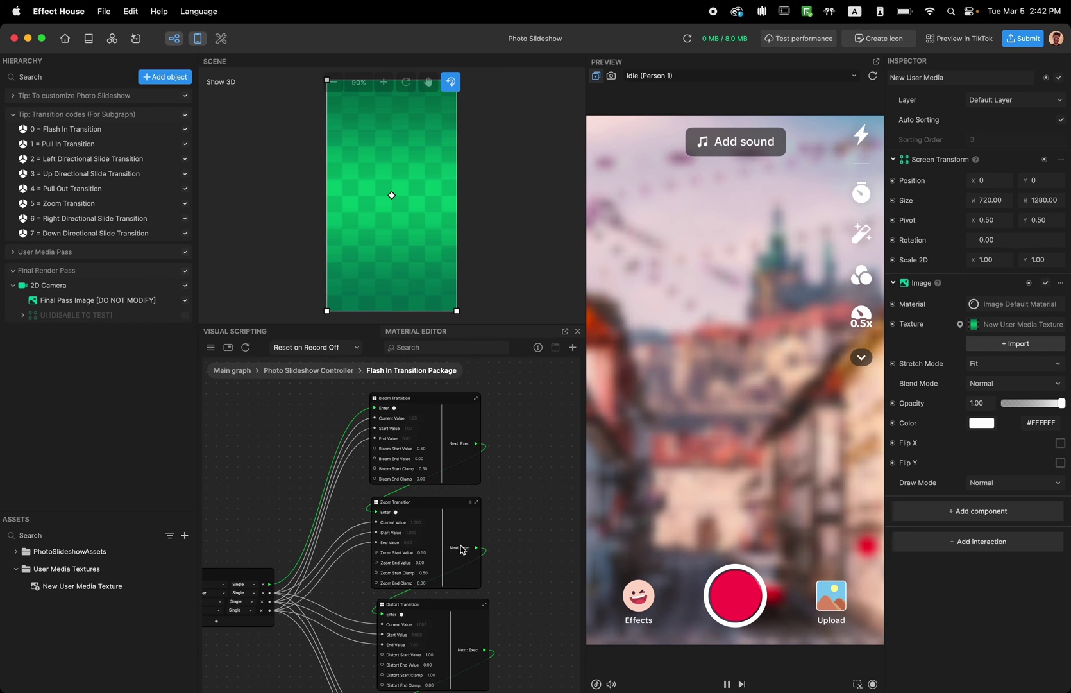
# Set the Bloom Transition's Bloom Start Value to 0.10.
pyautogui.scroll(-1, 457, 549)
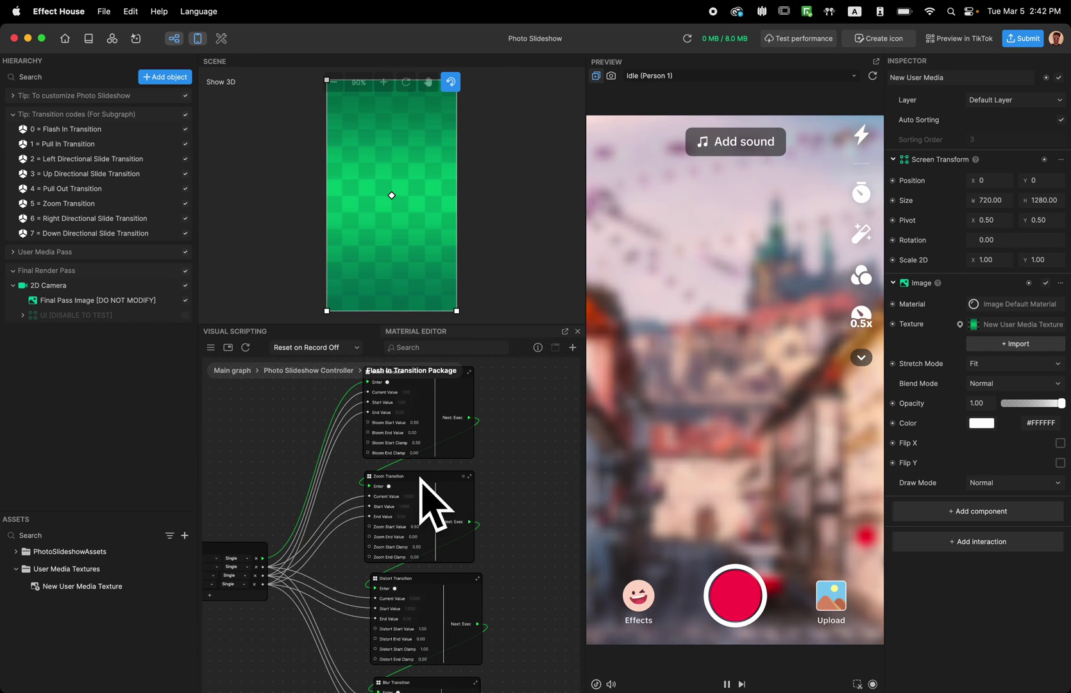
pyautogui.scroll(2, 488, 523)
pyautogui.scroll(2, 467, 496)
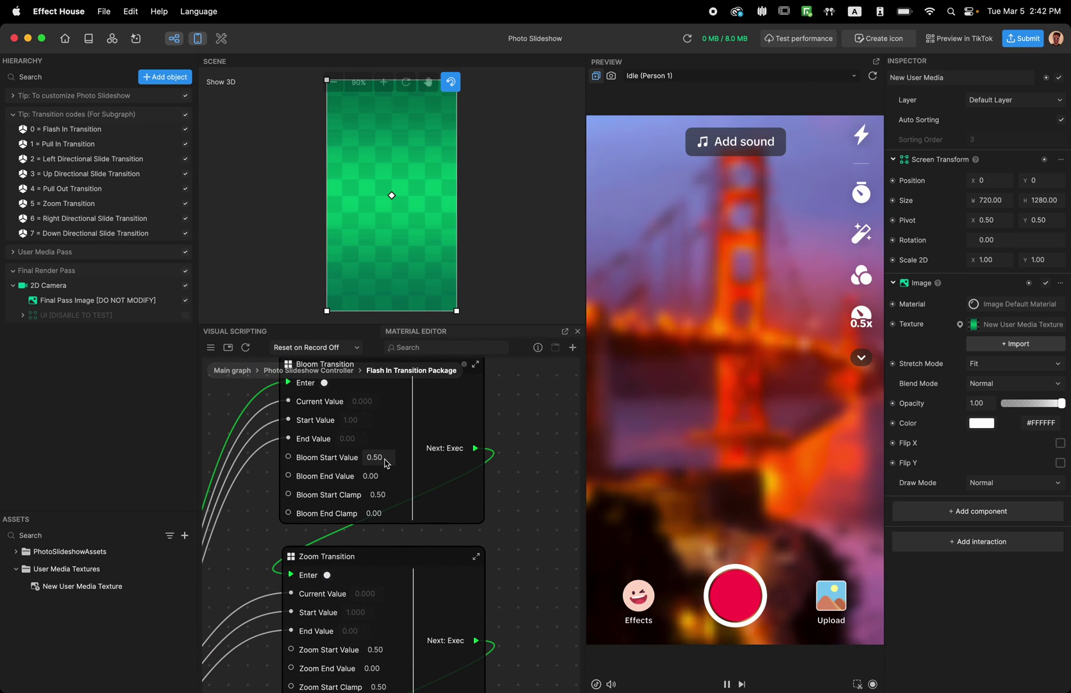
pyautogui.click(371, 459)
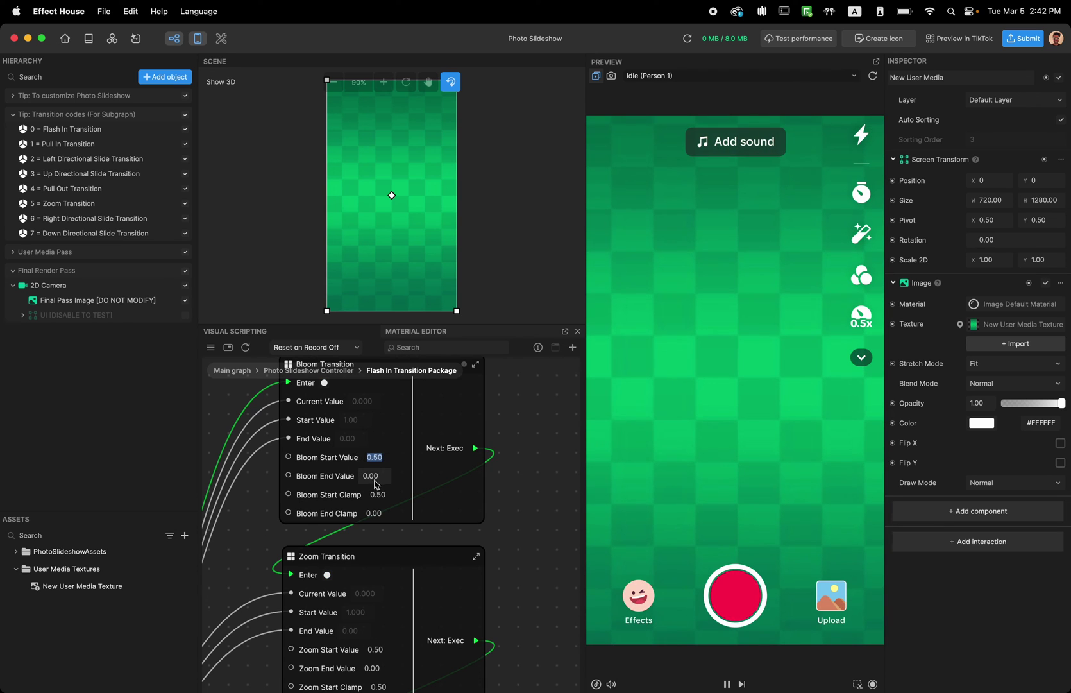
pyautogui.press('Return')
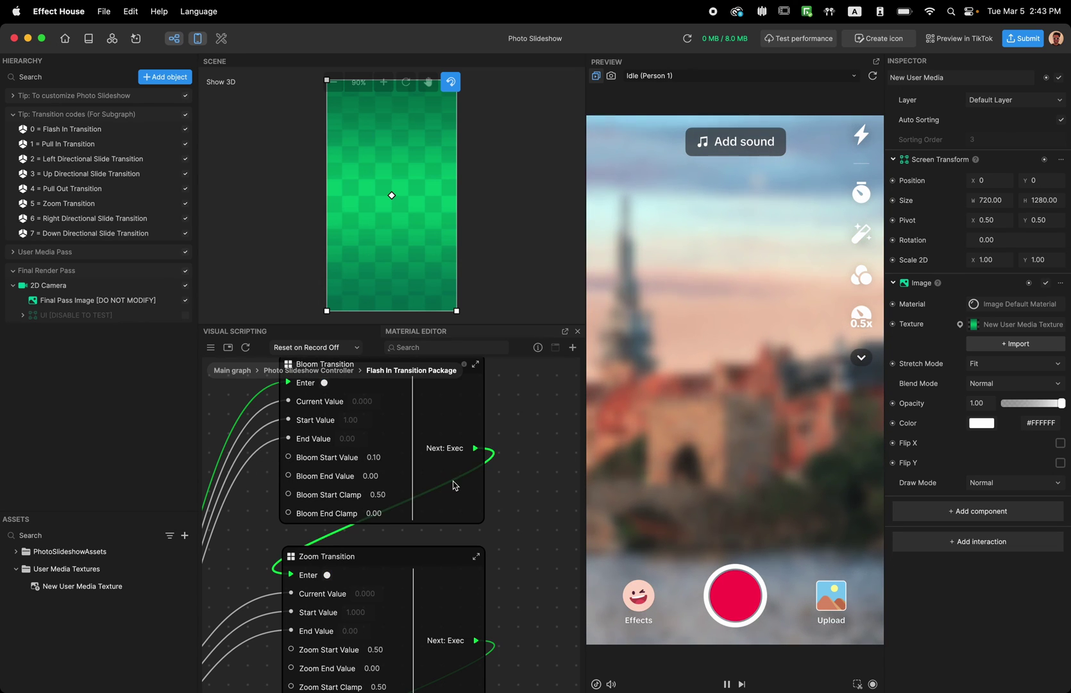
# Delete the Bloom, Zoom and Distort Transition nodes and connect the Input's On Animating output to the Blur Transition's Enter.
pyautogui.scroll(-5, 461, 487)
pyautogui.scroll(-4, 529, 491)
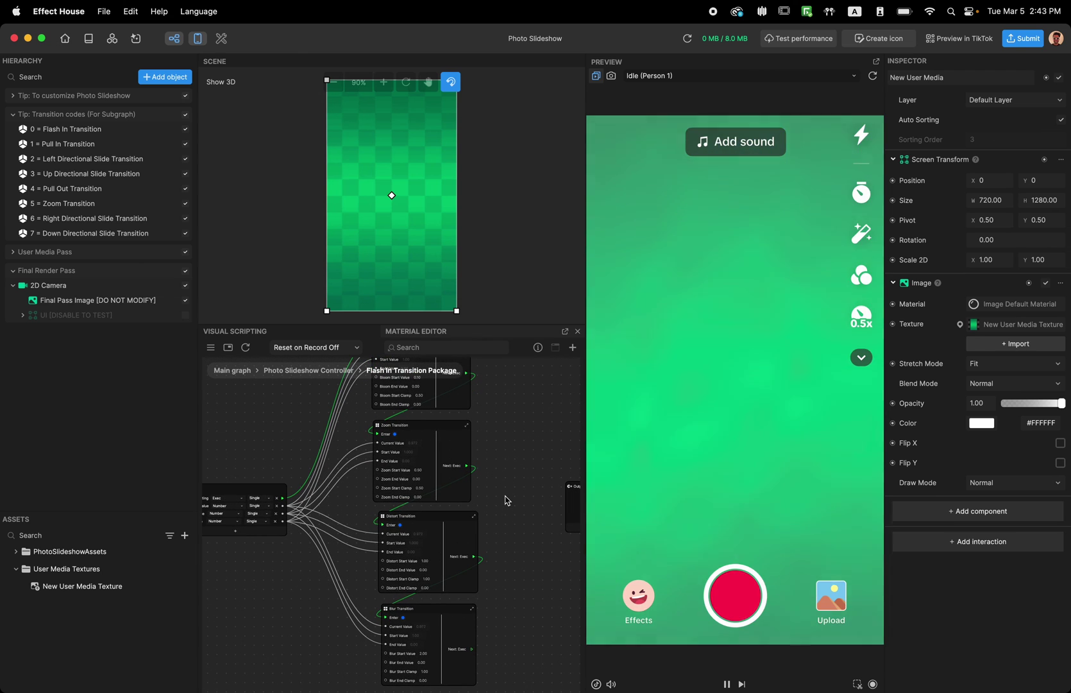
pyautogui.scroll(-2, 505, 499)
pyautogui.moveTo(504, 571)
pyautogui.mouseDown()
pyautogui.moveTo(385, 362)
pyautogui.moveTo(372, 359)
pyautogui.mouseUp()
pyautogui.press('BackSpace')
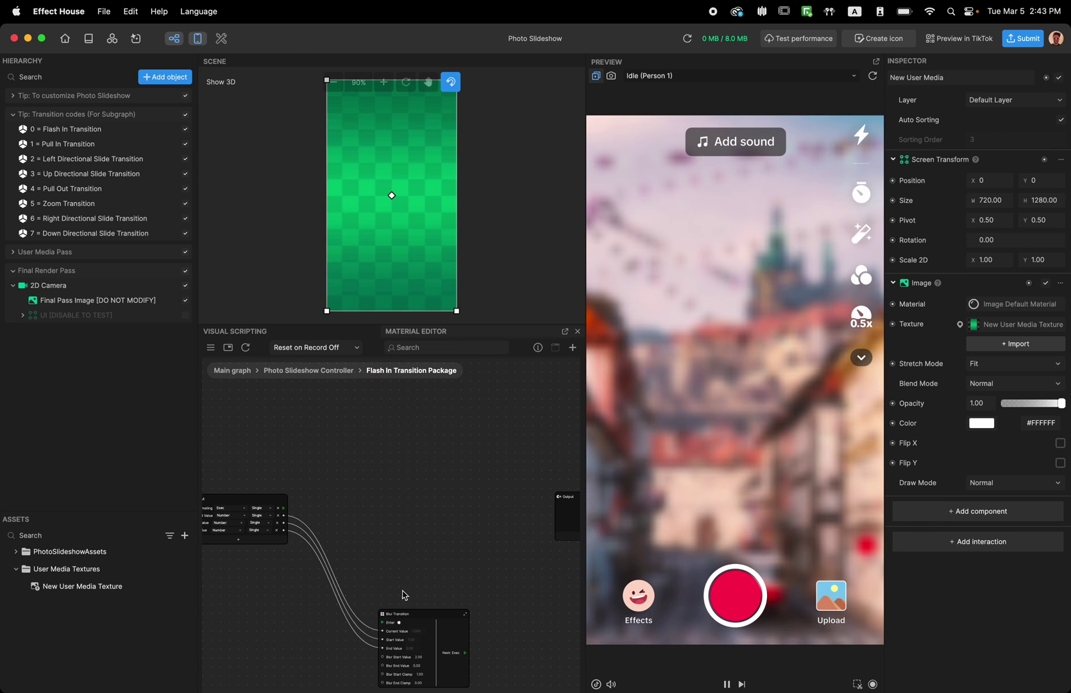
pyautogui.moveTo(284, 507); pyautogui.dragTo(397, 501)
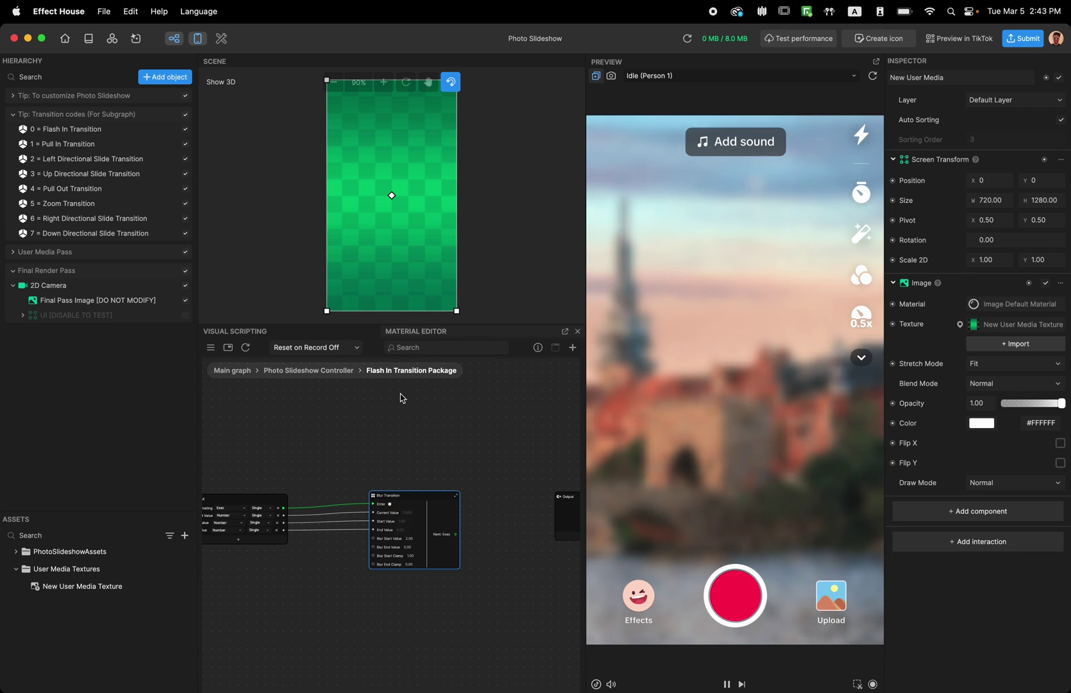
# Return to the Photo Slideshow Controller graph and examine the transition nodes inside the Pull In Transition Package.
pyautogui.click(328, 374)
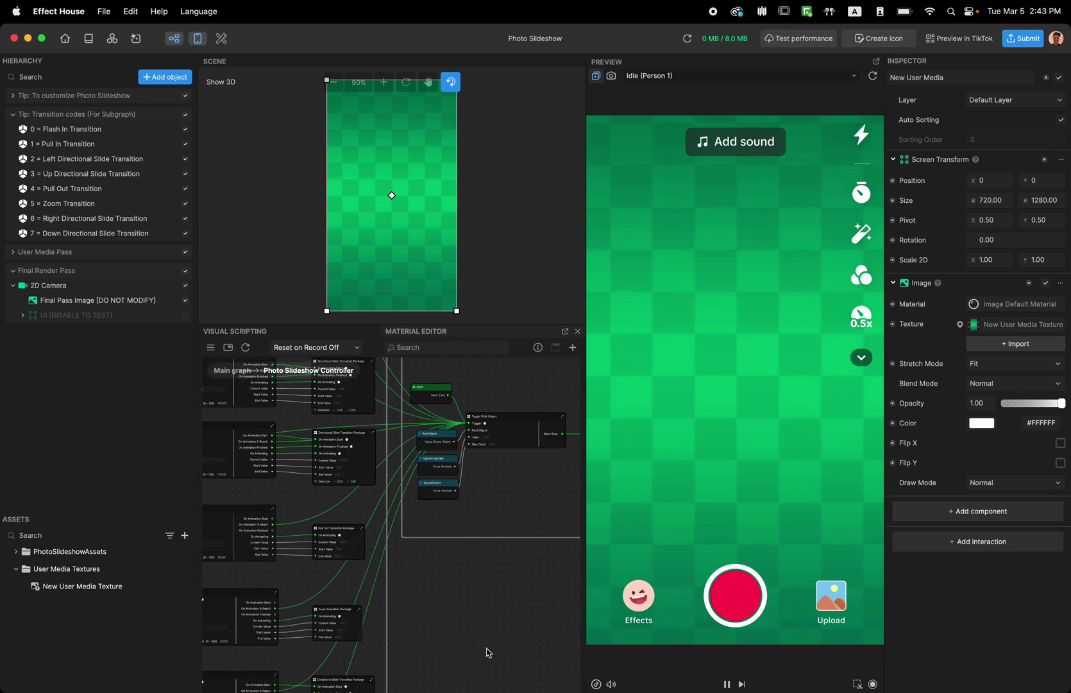
pyautogui.scroll(5, 422, 410)
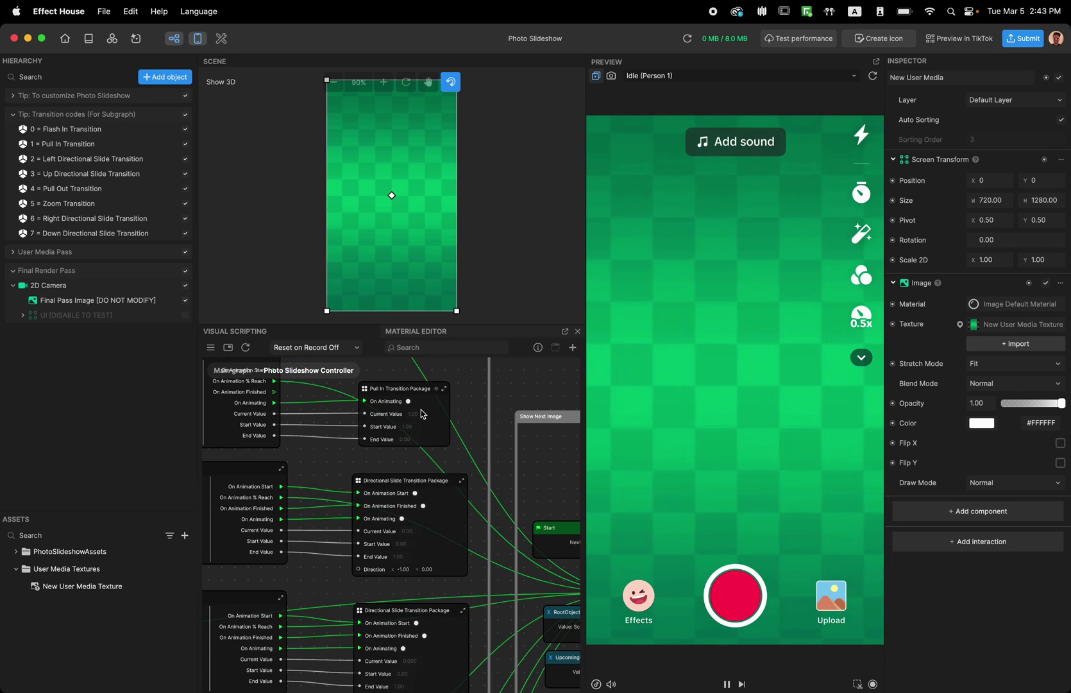
pyautogui.doubleClick(421, 411)
pyautogui.scroll(5, 378, 491)
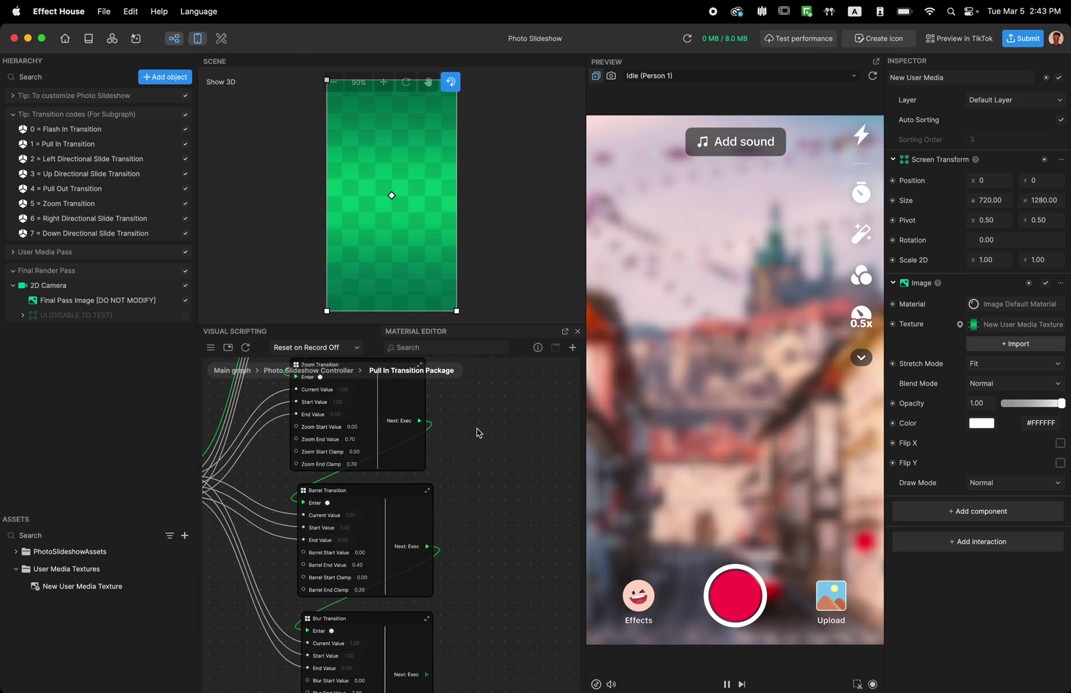
pyautogui.scroll(-2, 477, 432)
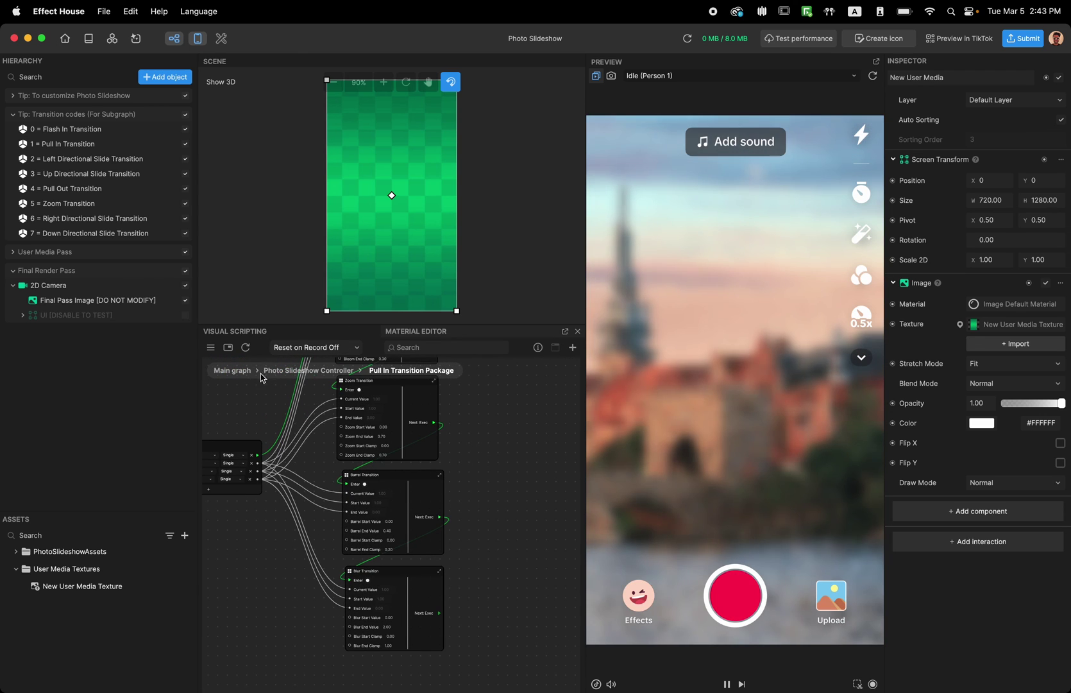
# In the main graph, move the Photo Slideshow Controller node slightly down and enable the UI [DISABLE TO TEST] object.
pyautogui.click(232, 370)
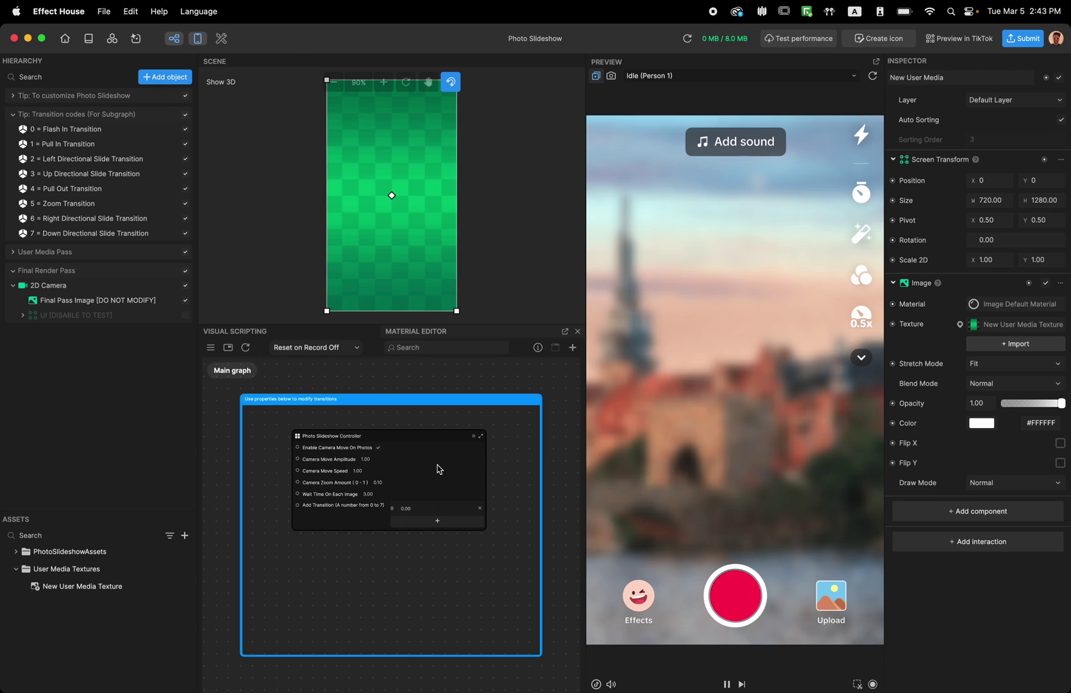
pyautogui.moveTo(436, 467); pyautogui.dragTo(444, 500)
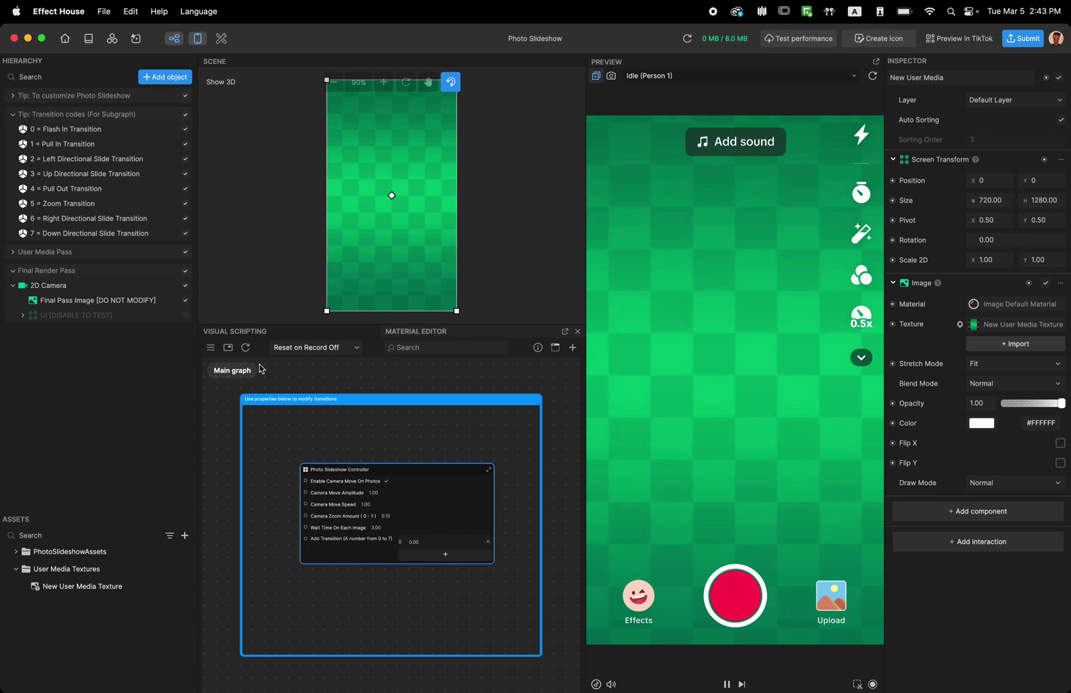
pyautogui.click(185, 316)
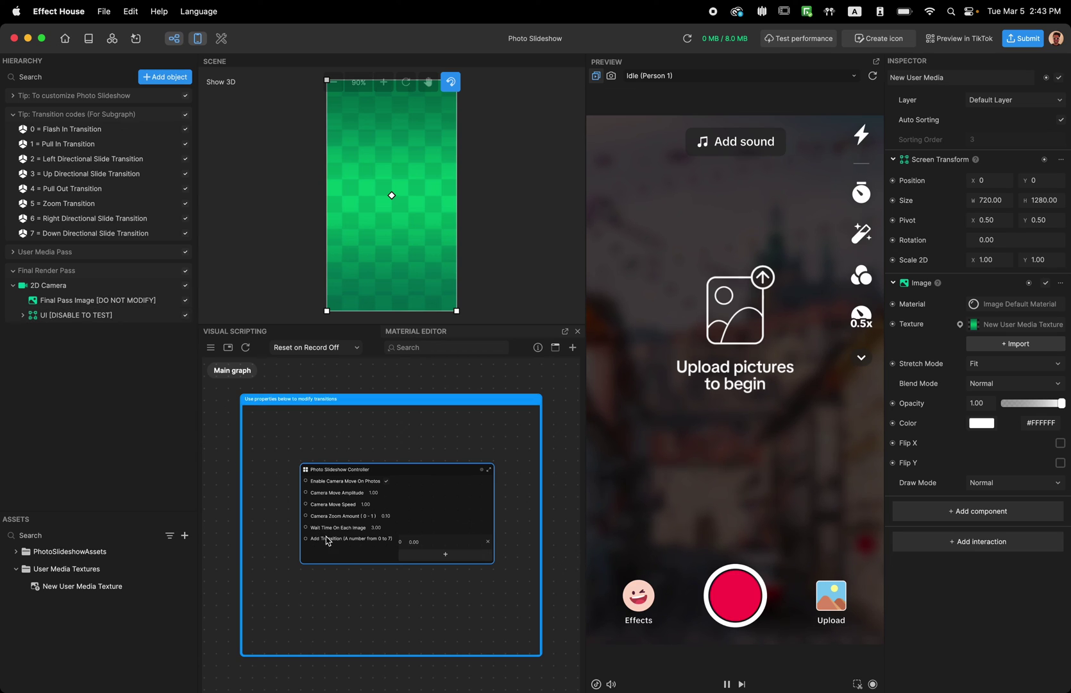